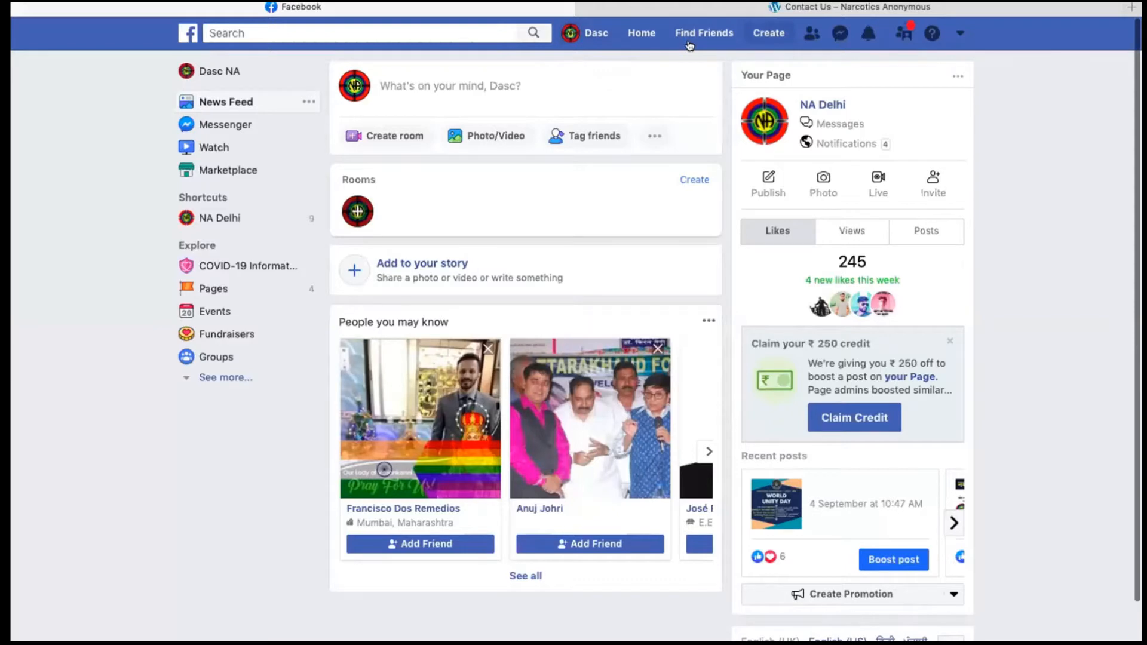
Step: Start creating a new Page of the Business or brand type
{"action": "left_click", "coordinate": [768, 34]}
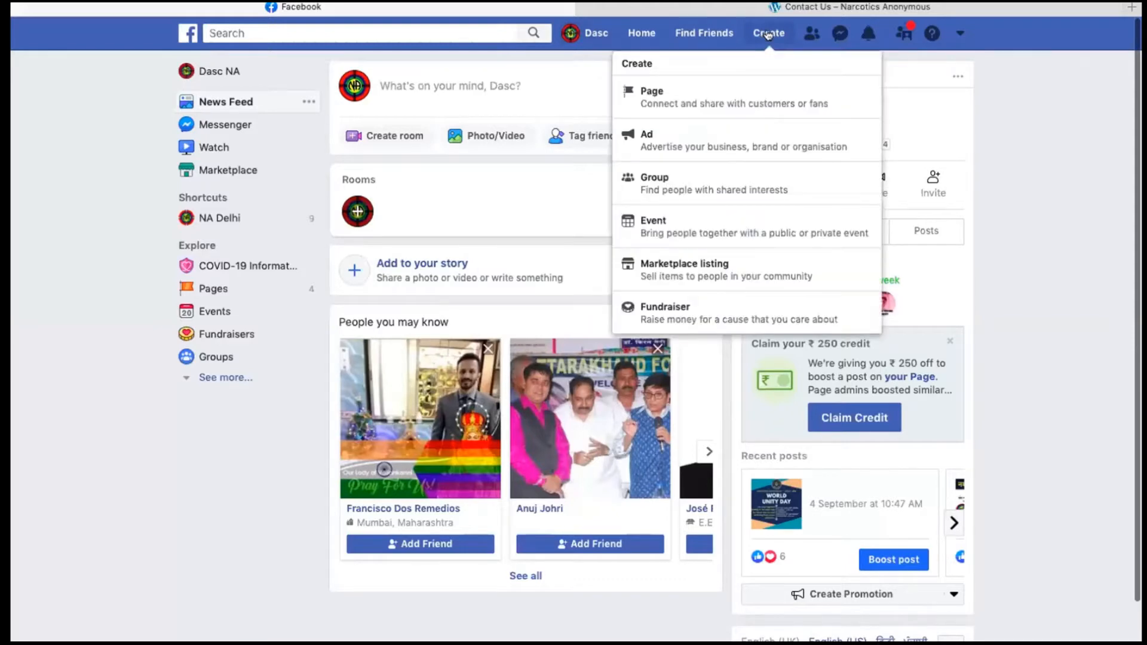
{"action": "left_click", "coordinate": [725, 97]}
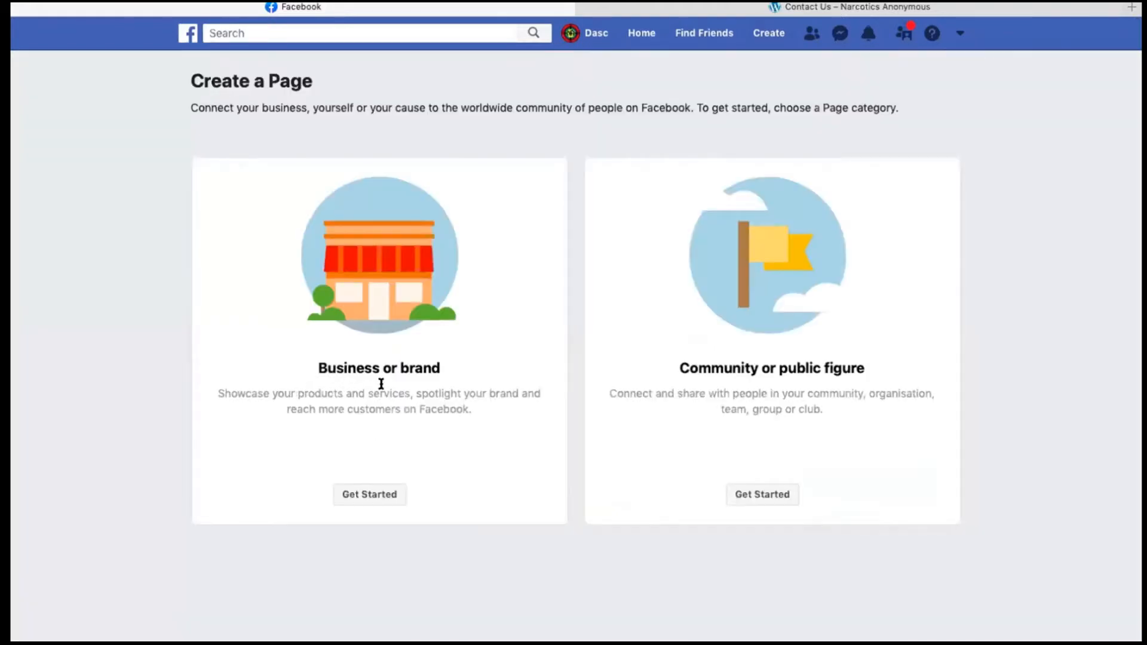
{"action": "left_click", "coordinate": [379, 495]}
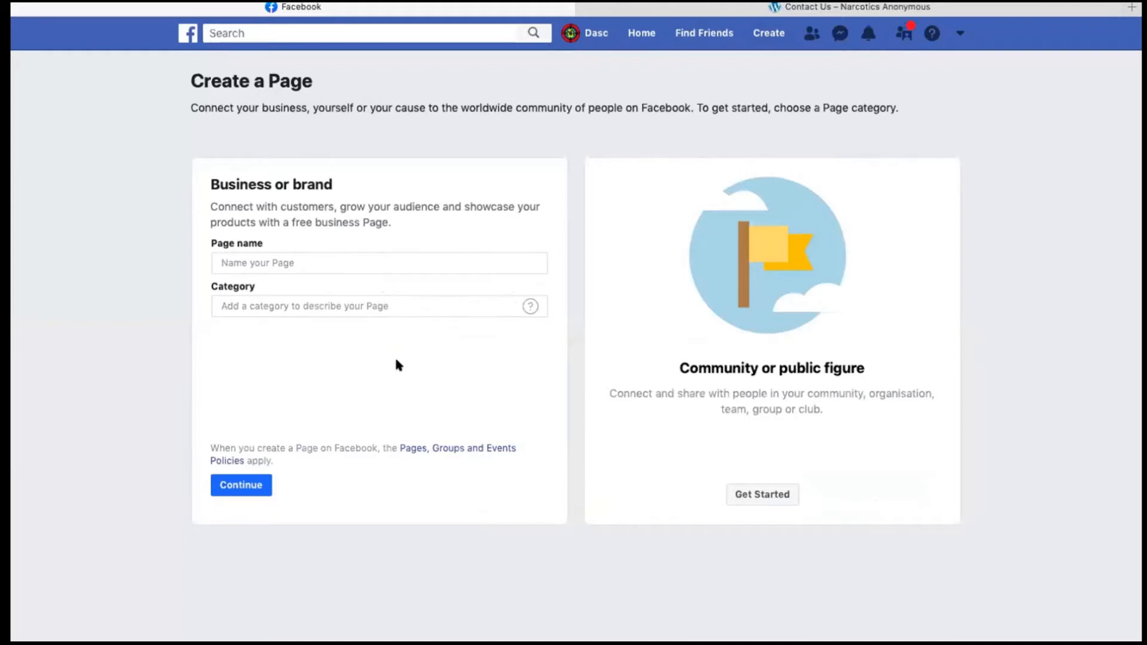
Step: Name the new Page "Narcotics Anonymous Delhi NCR"
{"action": "left_click", "coordinate": [314, 261]}
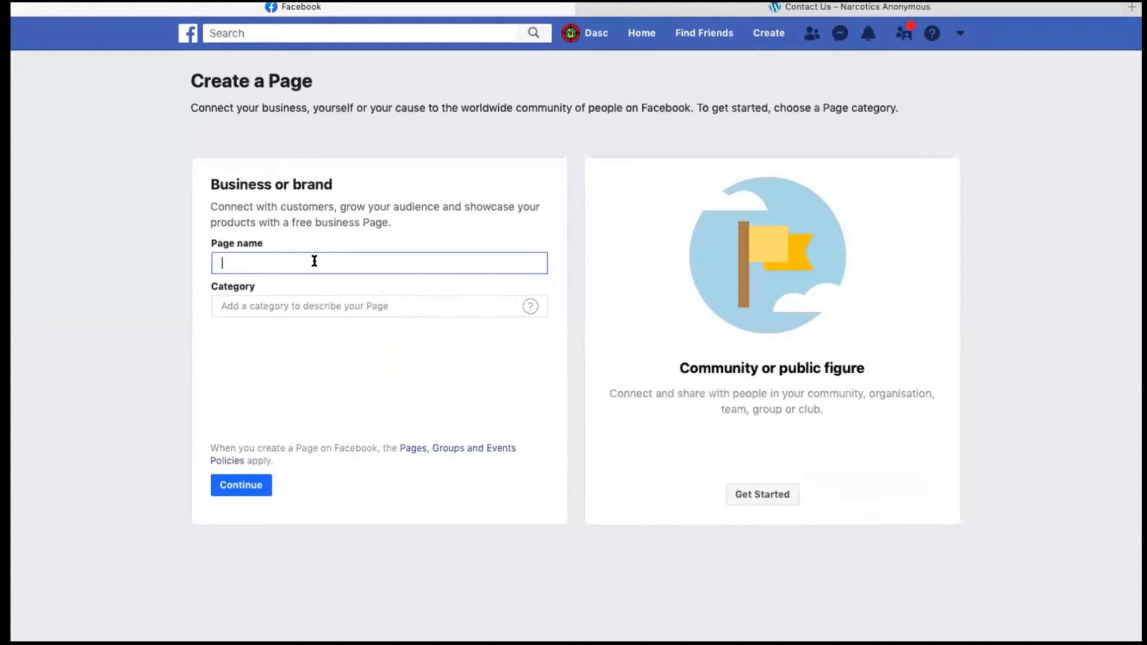
{"action": "type", "text": "Narcotics Anonymous Delhi NCR"}
Step: Set the Page category to Non-profit organisation and continue to the picture setup
{"action": "left_click", "coordinate": [266, 297]}
{"action": "type", "text": "Non"}
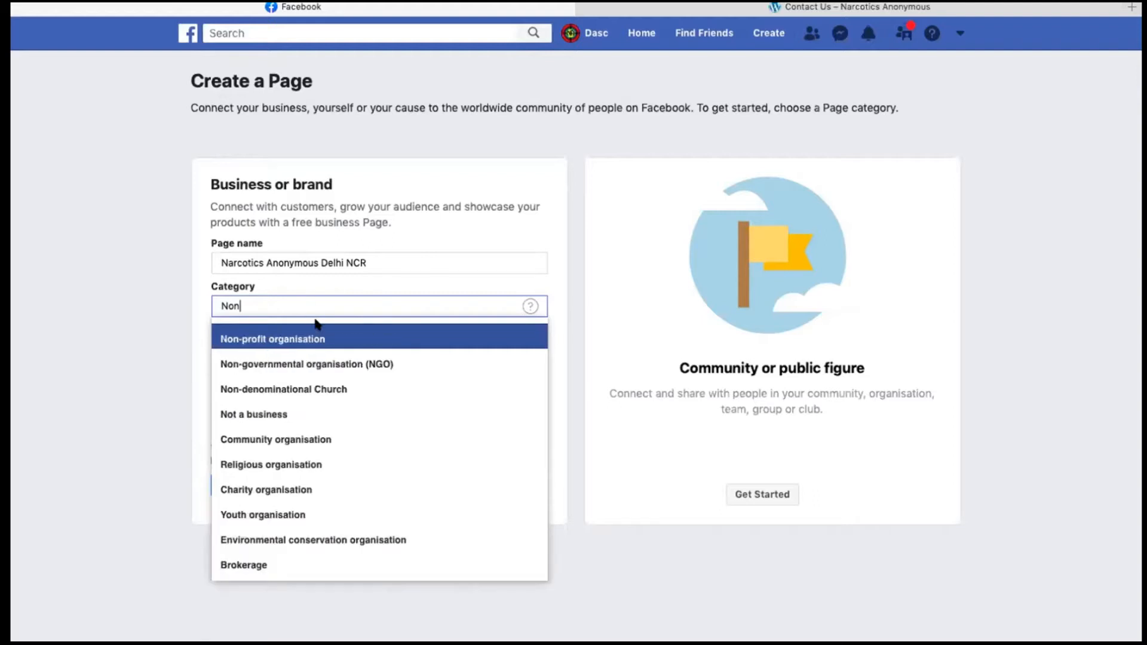
{"action": "left_click", "coordinate": [318, 334]}
{"action": "left_click", "coordinate": [243, 485]}
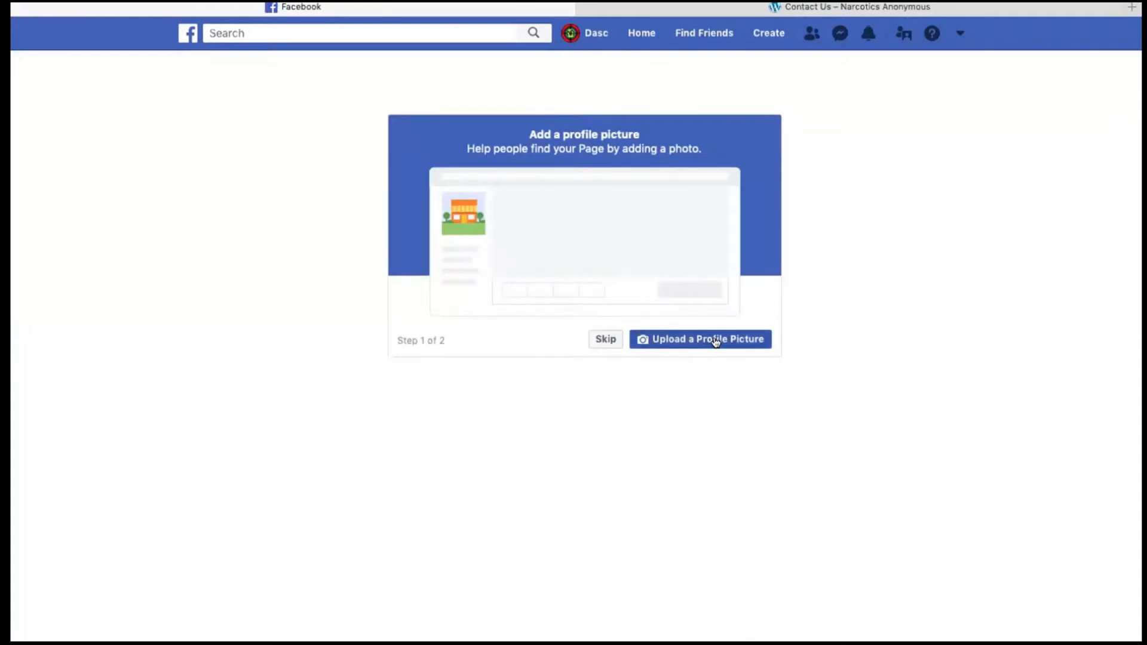
{"action": "left_click", "coordinate": [716, 341]}
{"action": "left_click", "coordinate": [710, 342]}
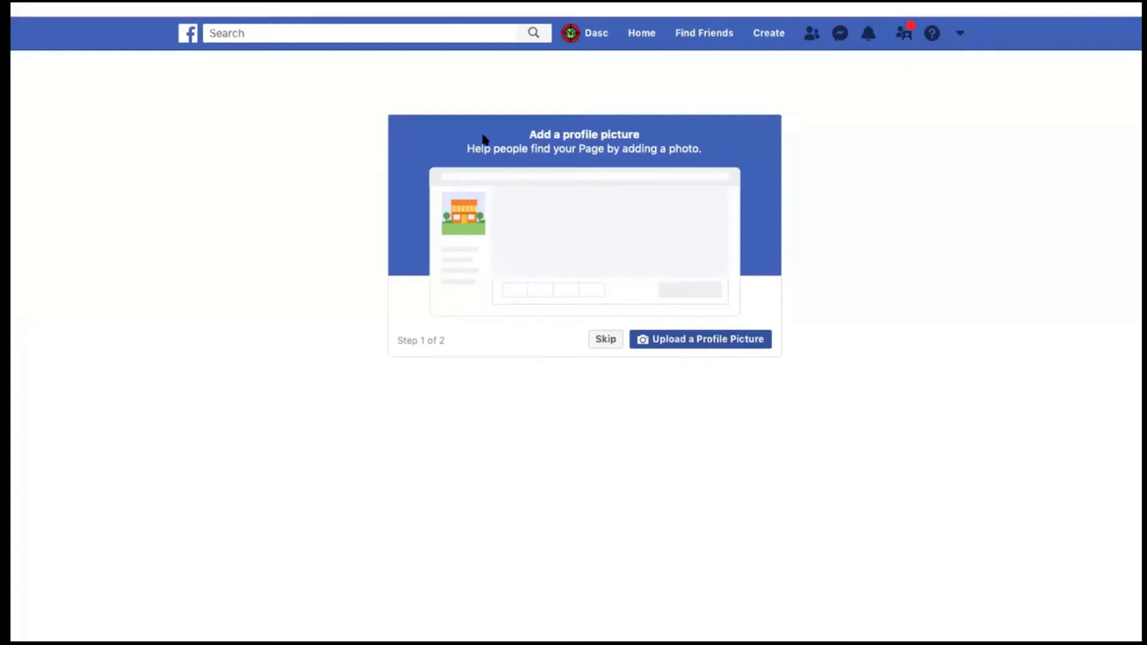
{"action": "left_click", "coordinate": [867, 301]}
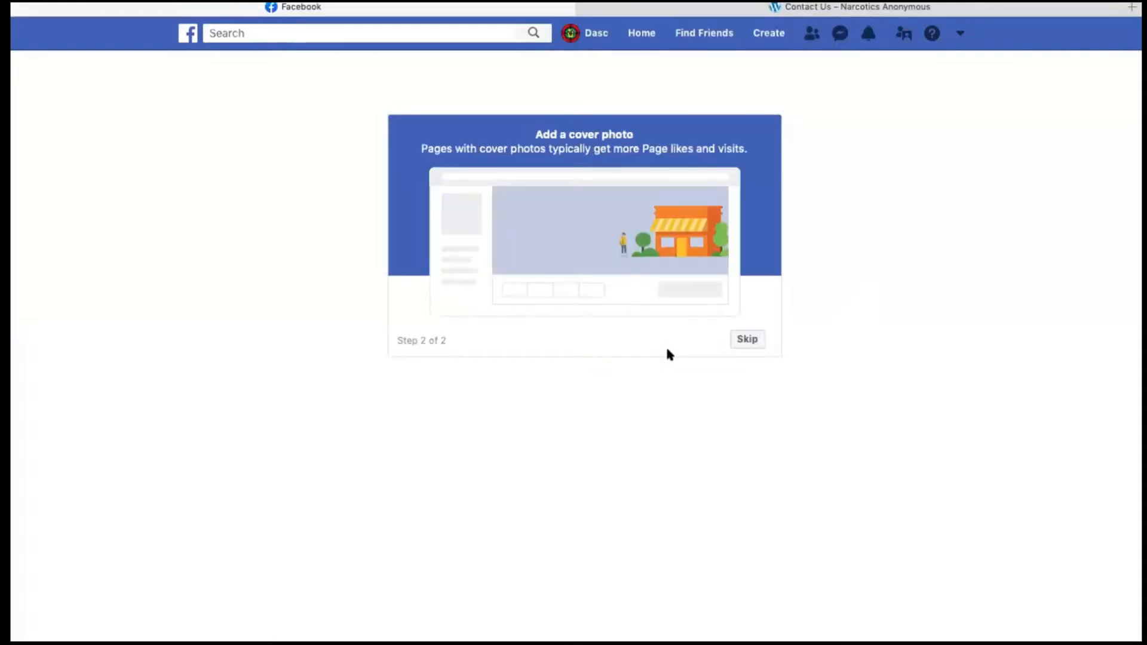
{"action": "left_click", "coordinate": [725, 341]}
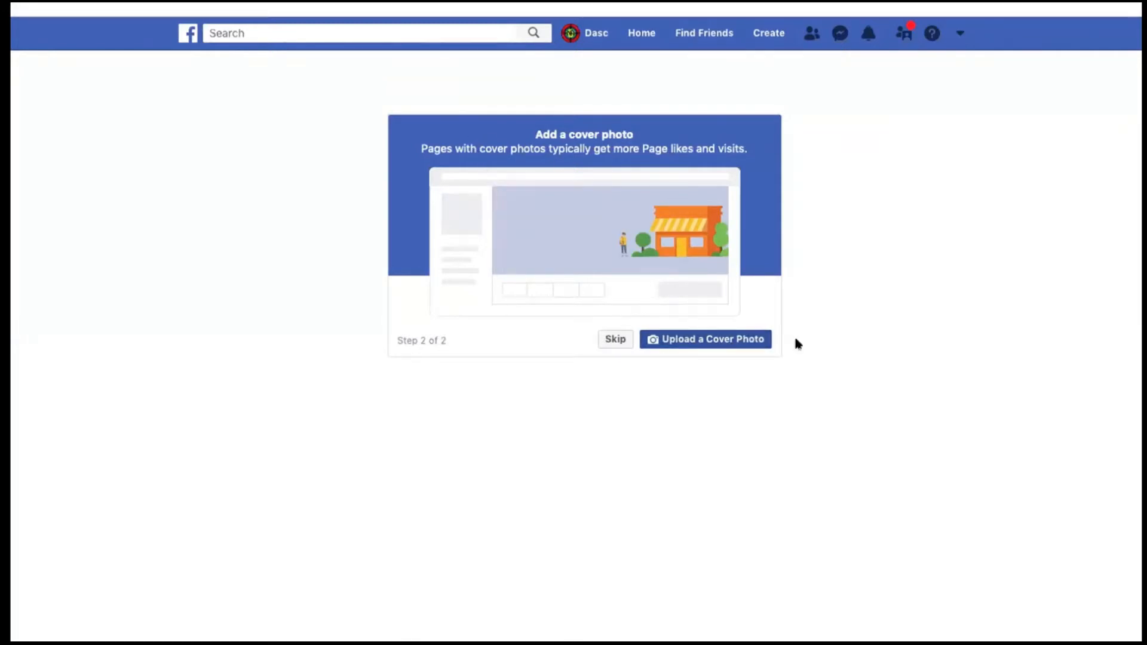
{"action": "left_click", "coordinate": [847, 308]}
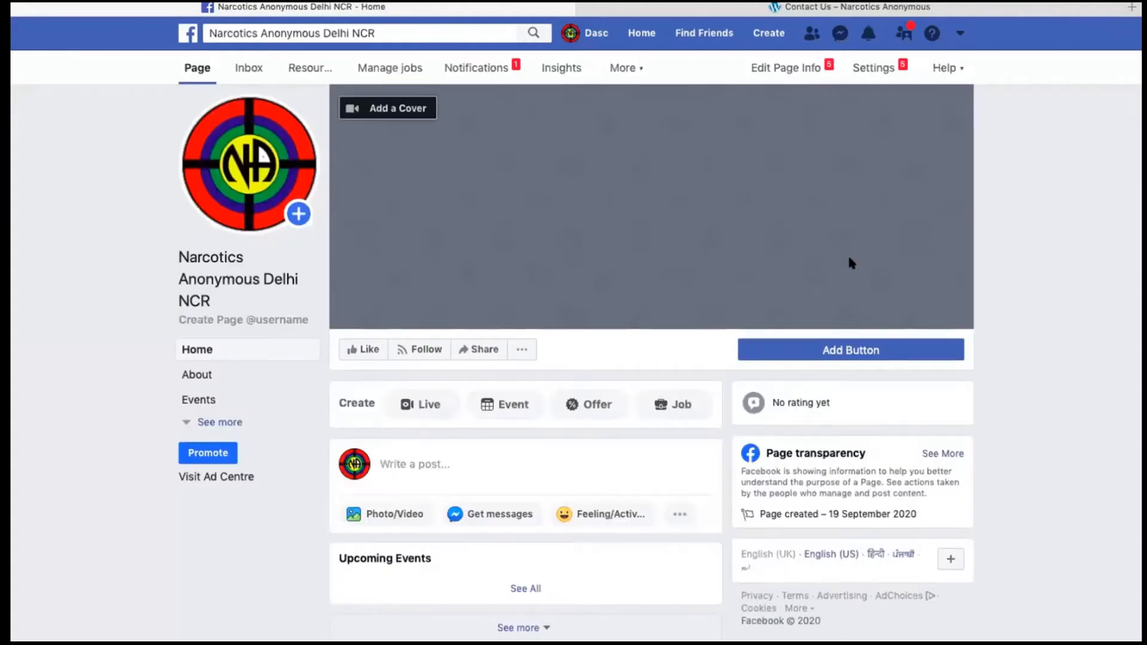
Step: Upload the "Have the drugs stopped working?" banner into the Page's empty cover area and check the Page's posts
{"action": "mouse_move", "coordinate": [223, 183]}
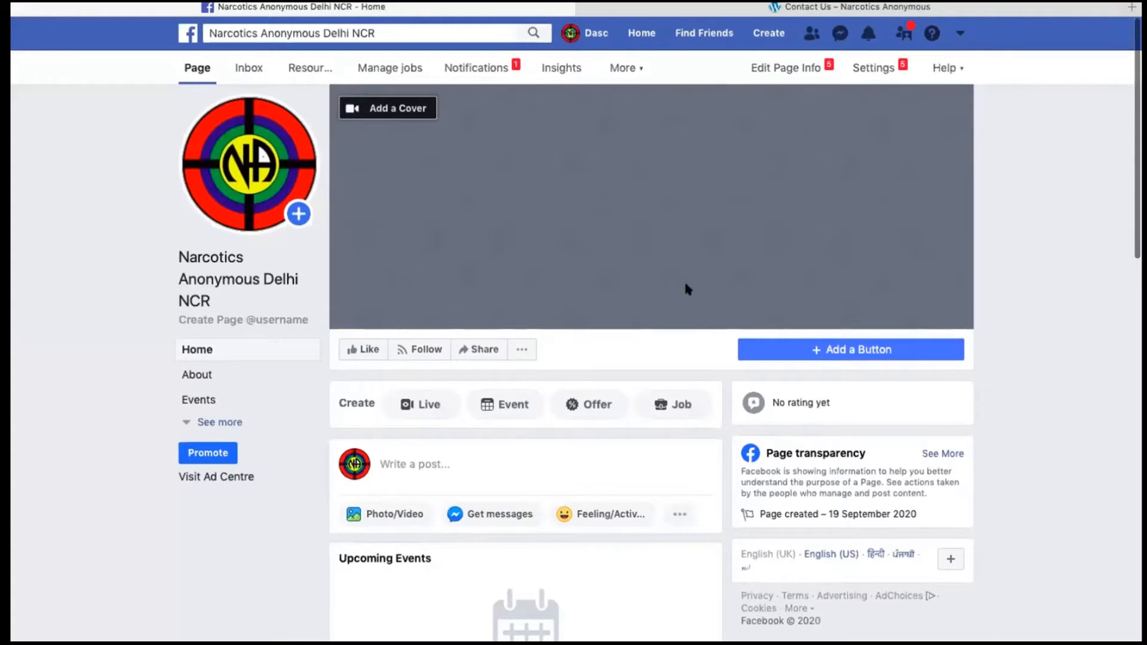
{"action": "scroll", "coordinate": [683, 287], "scroll_direction": "down", "scroll_amount": 5}
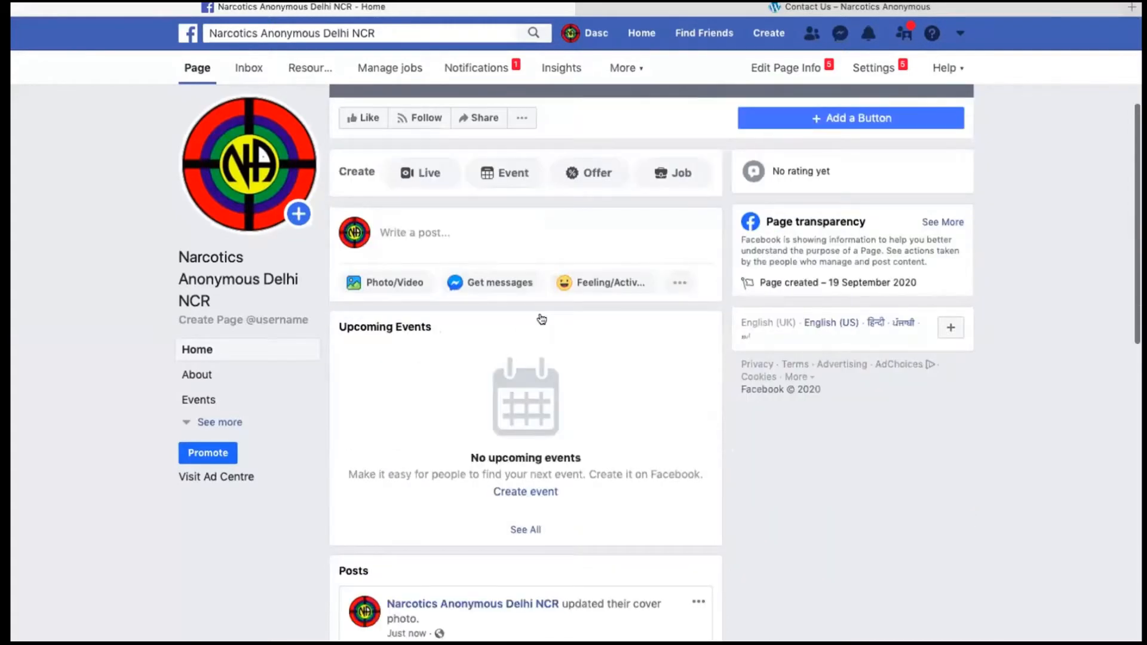
{"action": "scroll", "coordinate": [541, 319], "scroll_direction": "down", "scroll_amount": 5}
{"action": "scroll", "coordinate": [451, 227], "scroll_direction": "up", "scroll_amount": 10}
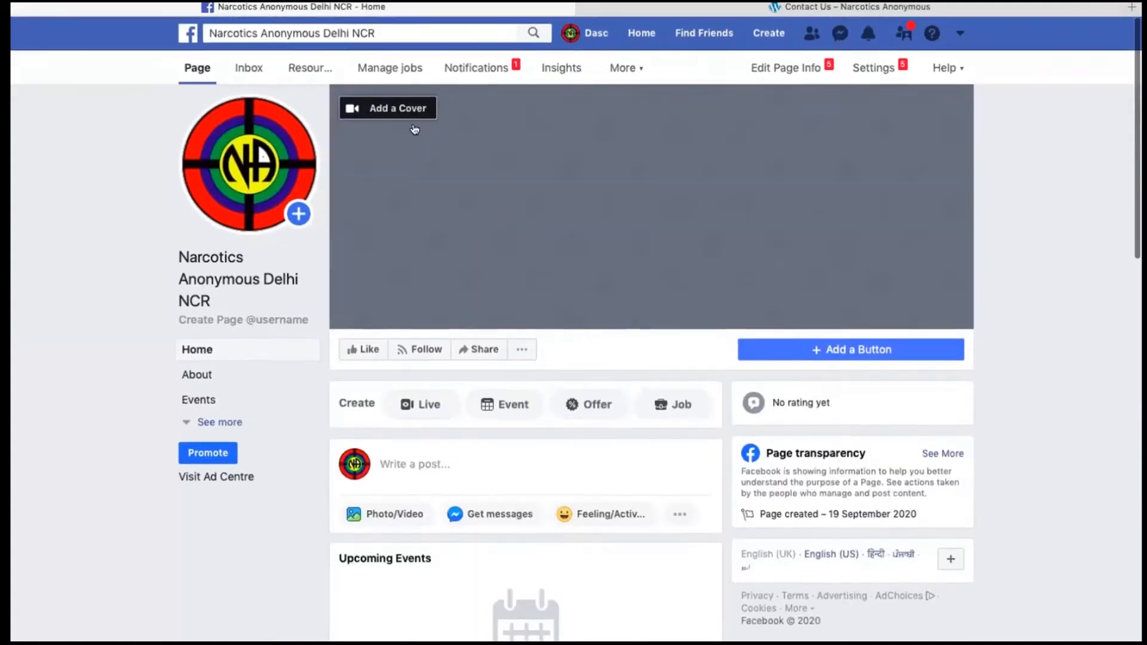
{"action": "left_click", "coordinate": [402, 108]}
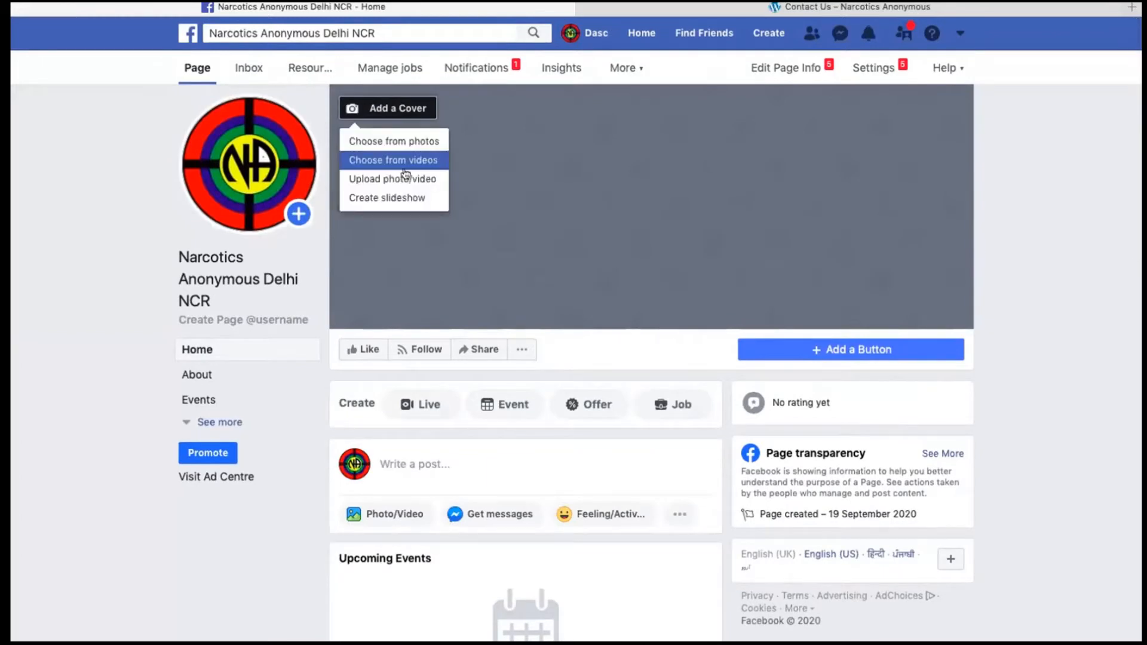
{"action": "left_click", "coordinate": [409, 177]}
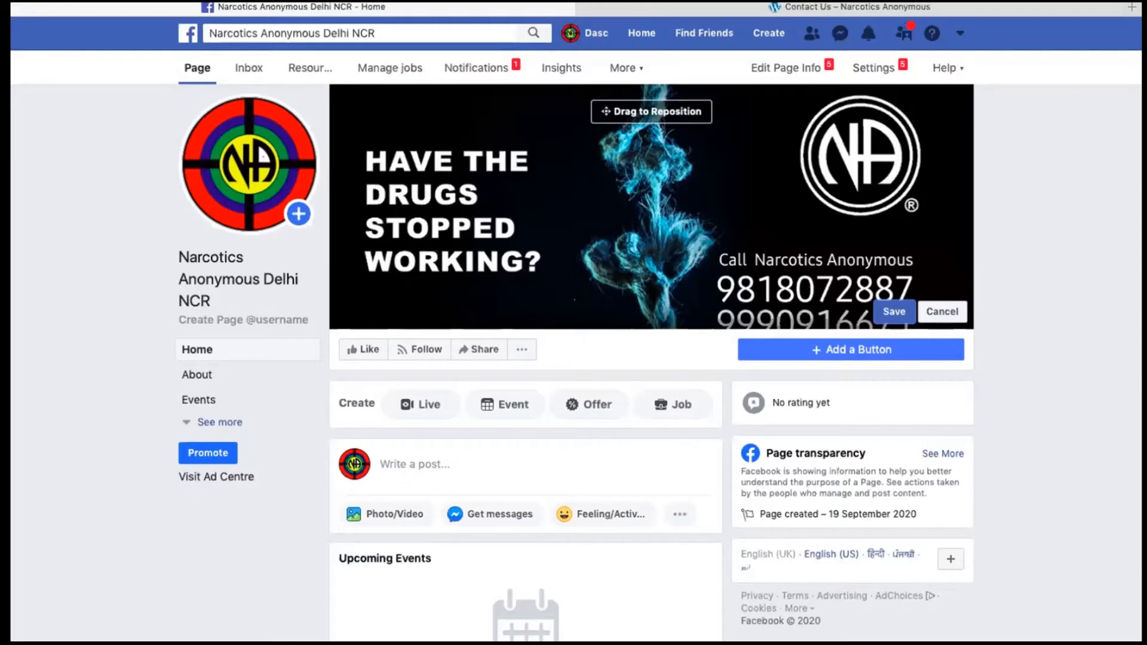
{"action": "scroll", "coordinate": [533, 392], "scroll_direction": "down", "scroll_amount": 10}
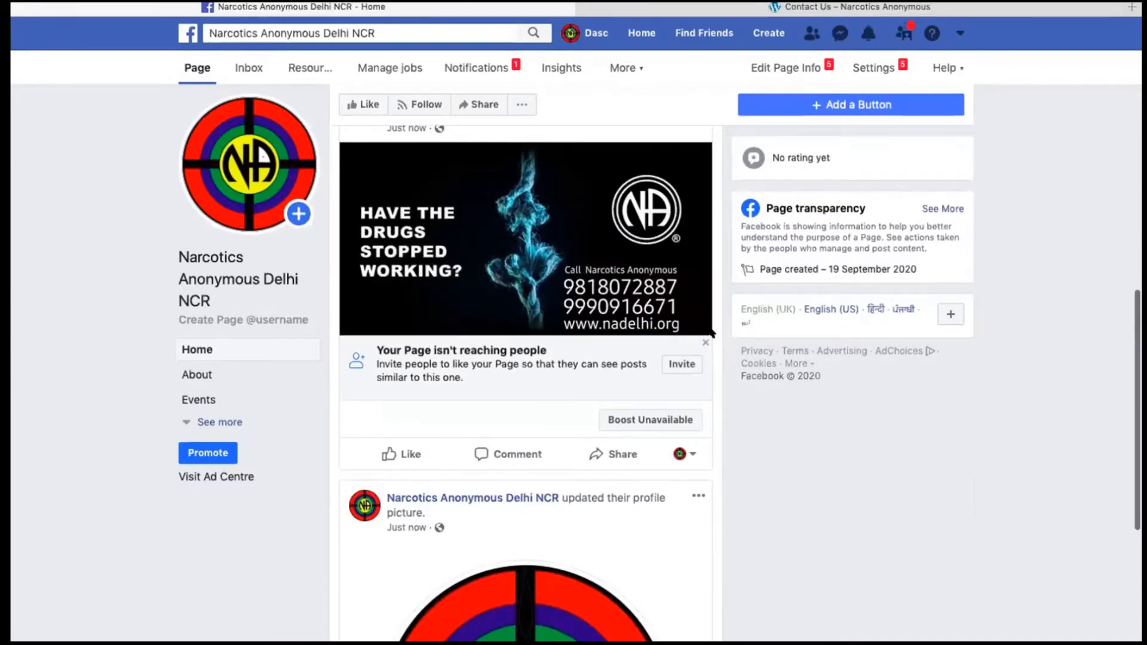
{"action": "scroll", "coordinate": [711, 333], "scroll_direction": "up", "scroll_amount": 4}
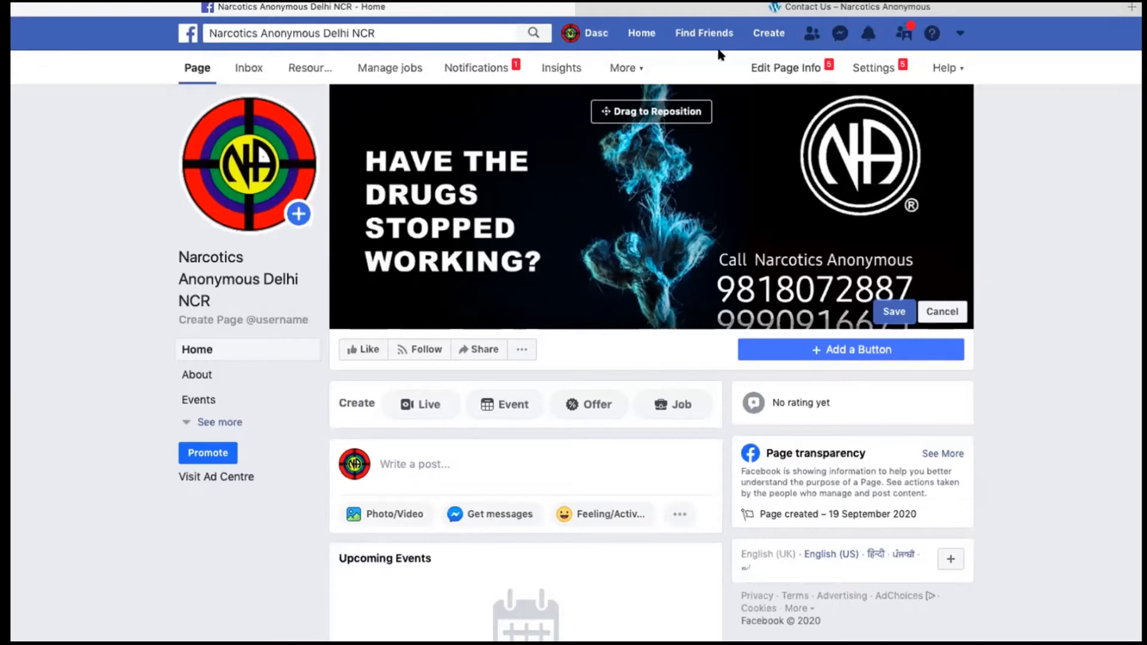
Step: In the Page info, paste the summary starting "Narcotics Anonymous (NA) is a non-profit fellowship of men and women" as the description and save it
{"action": "left_click", "coordinate": [795, 64]}
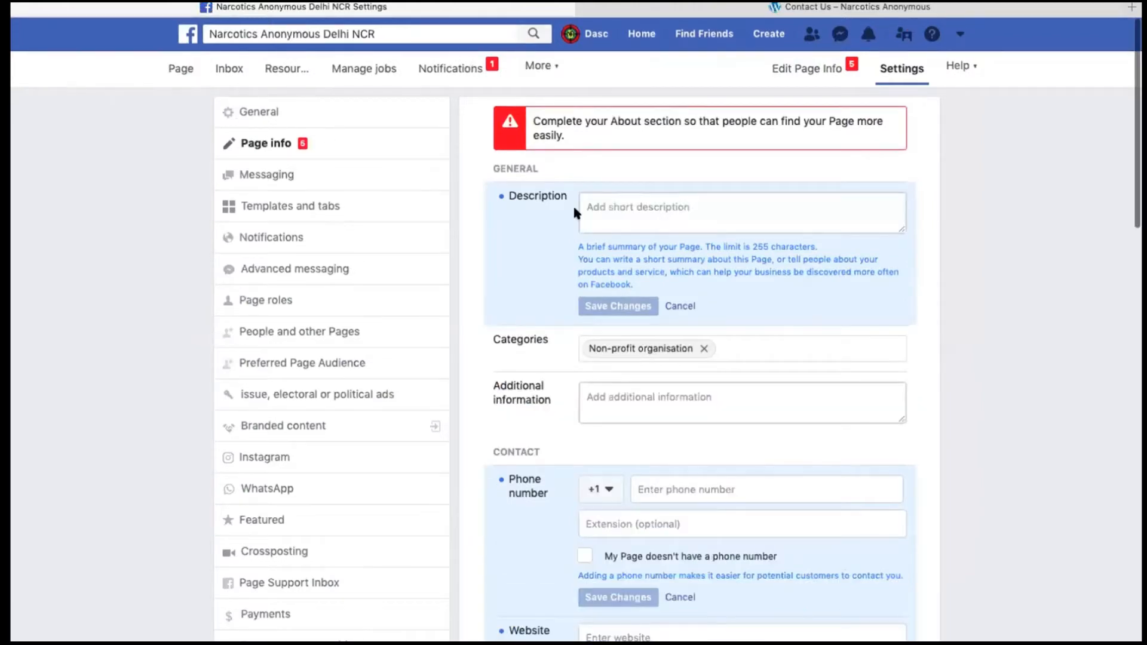
{"action": "left_click", "coordinate": [629, 203]}
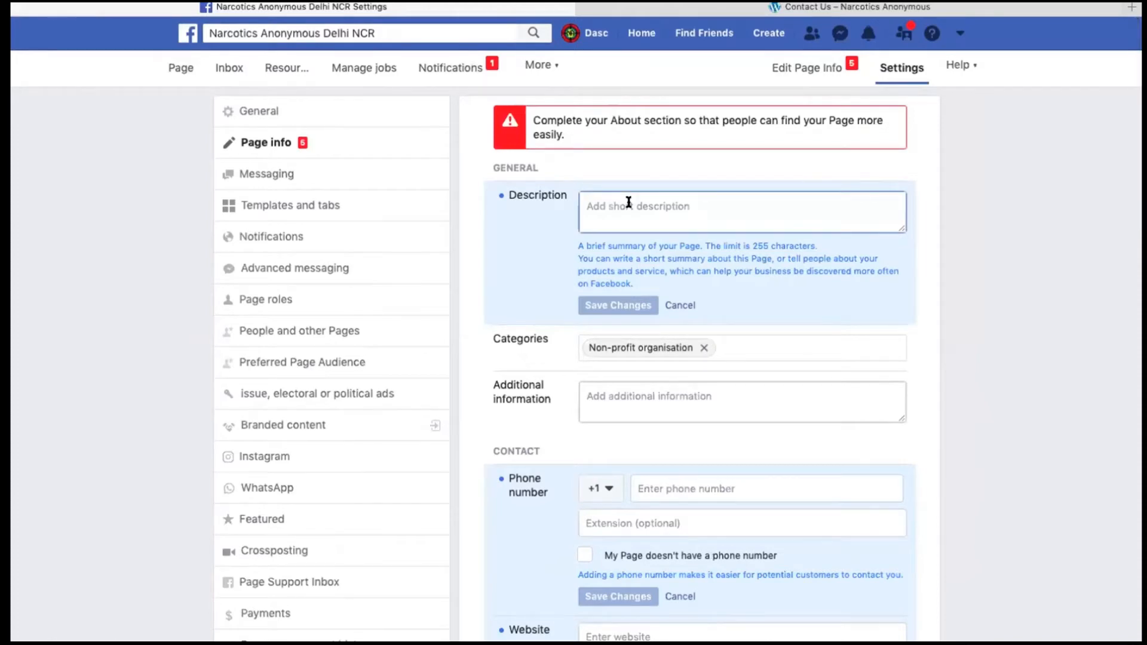
{"action": "scroll", "coordinate": [624, 206], "scroll_direction": "down", "scroll_amount": 1}
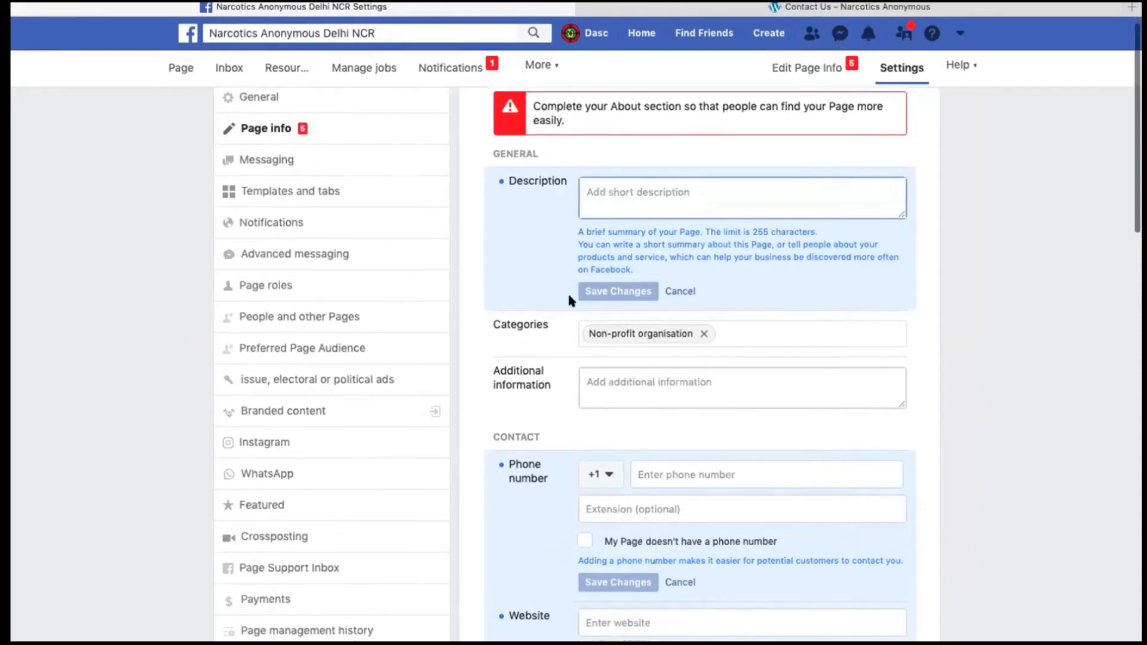
{"action": "scroll", "coordinate": [617, 191], "scroll_direction": "up", "scroll_amount": 1}
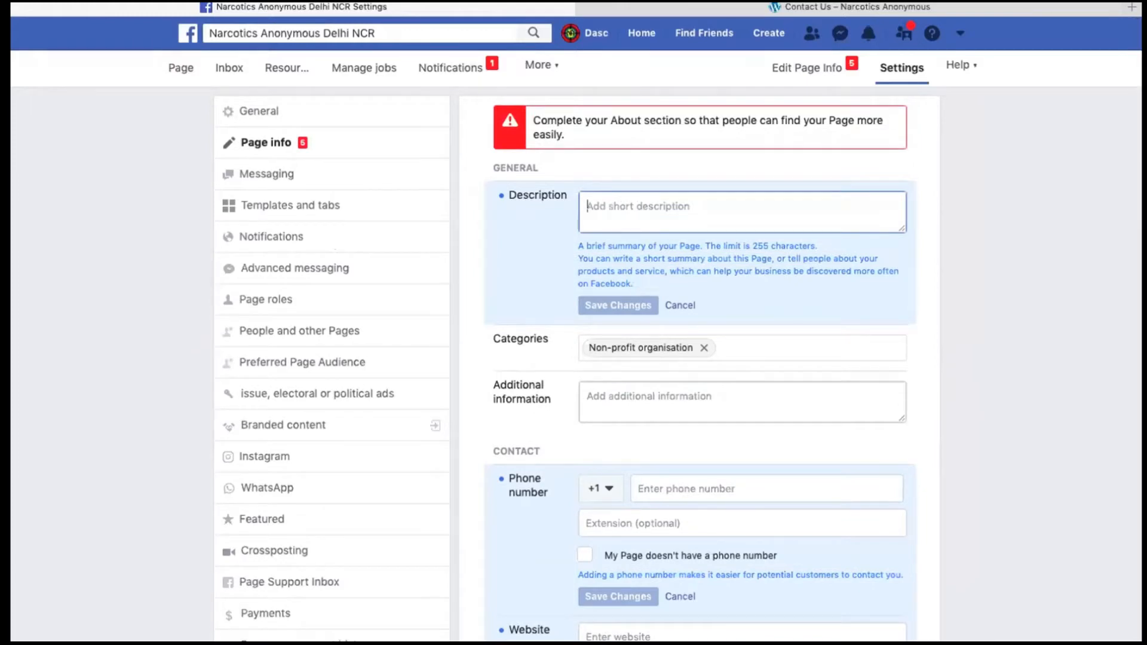
{"action": "mouse_move", "coordinate": [56, 4]}
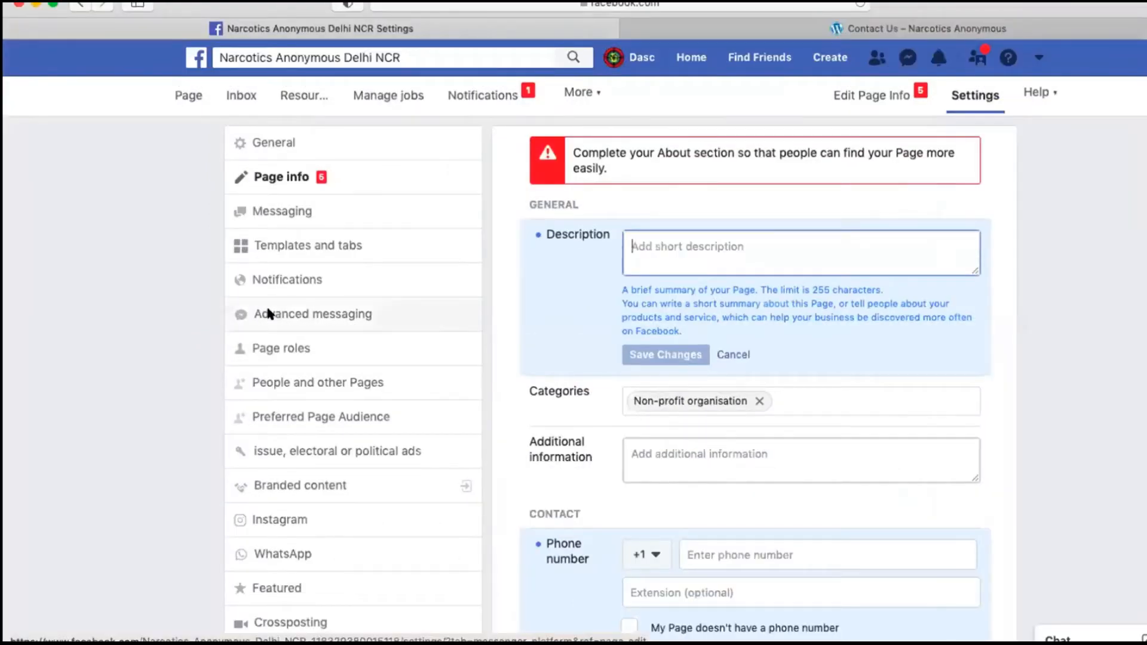
{"action": "key", "text": "super+Tab"}
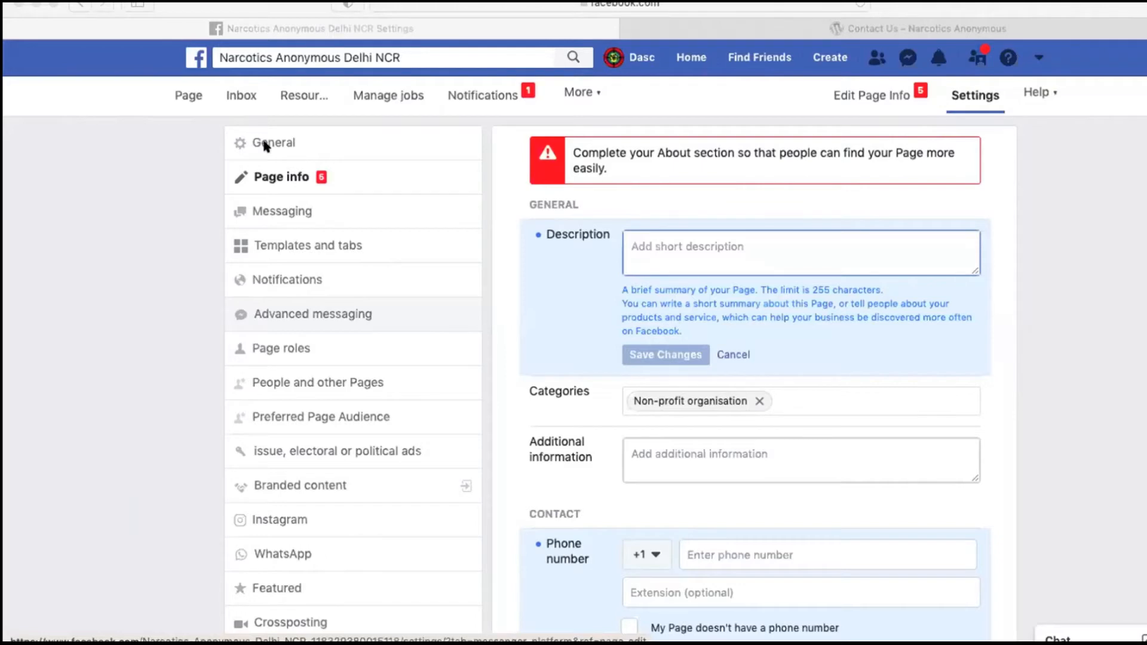
{"action": "left_click", "coordinate": [679, 256]}
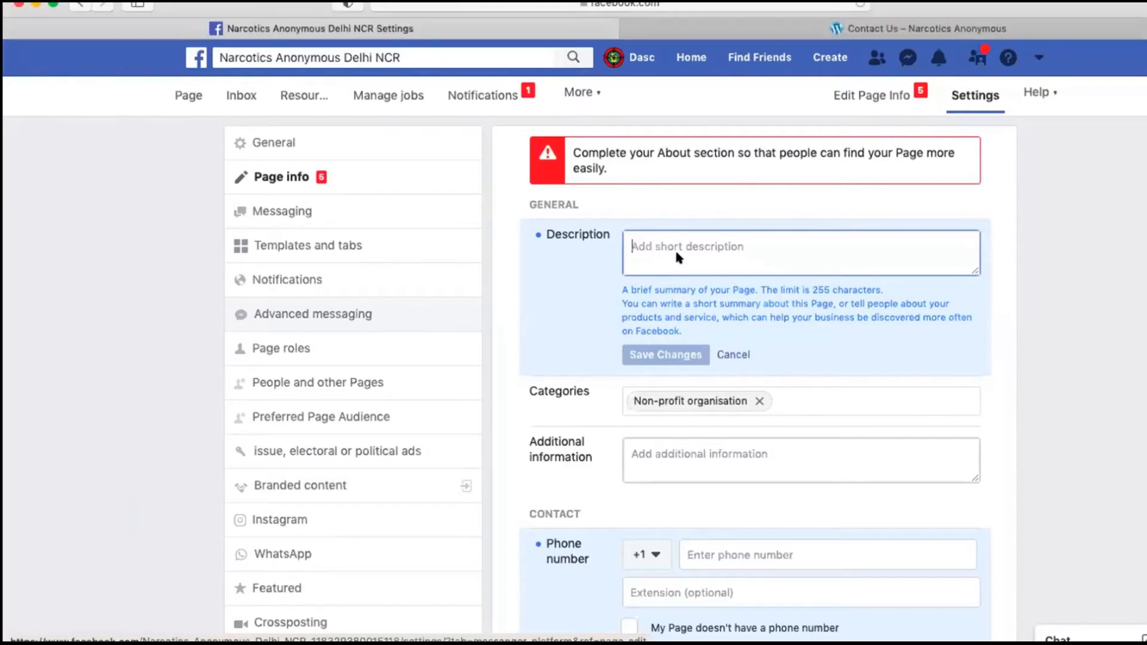
{"action": "type", "text": "Narcotics Anonymous (NA) is a non-profit fellowship of men and women for whom drugs had become a major problem. We are recovering addicts who meet regularly to help each other stay clean. If you're an addict, NA can help"}
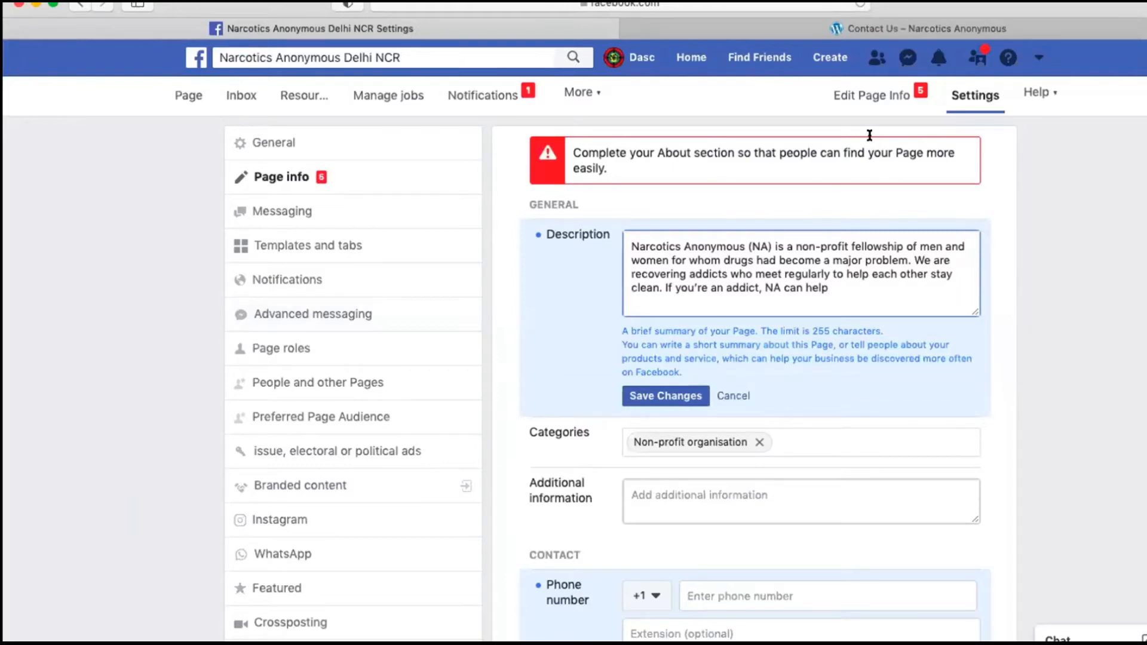
{"action": "left_click", "coordinate": [676, 496]}
{"action": "scroll", "coordinate": [668, 362], "scroll_direction": "down", "scroll_amount": 1}
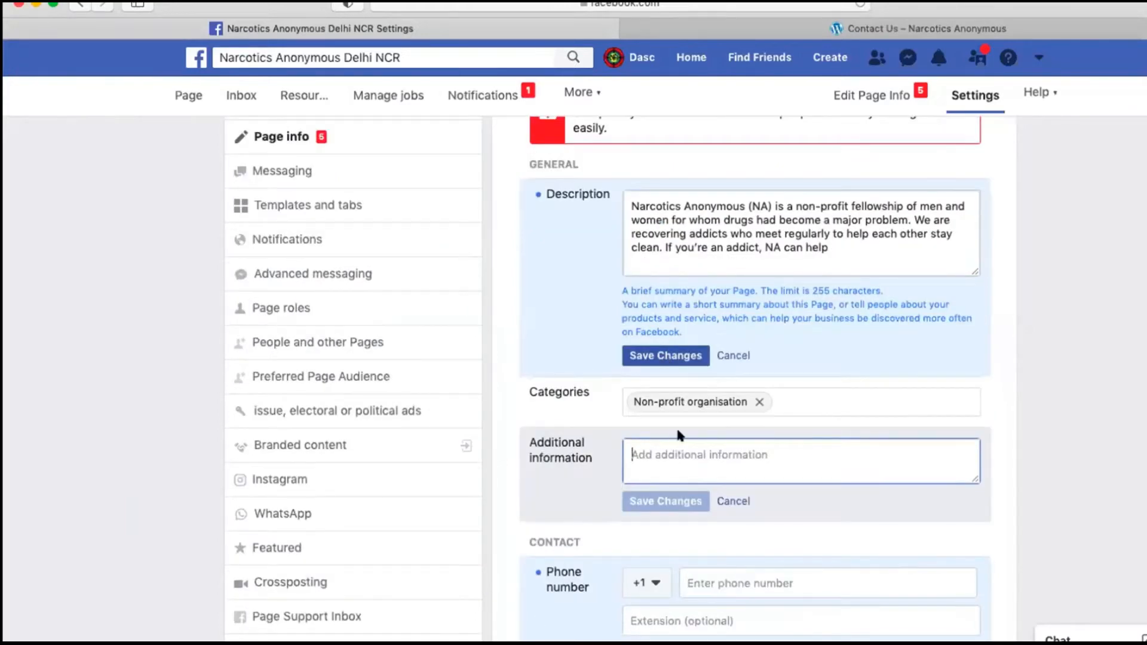
{"action": "left_click", "coordinate": [666, 356]}
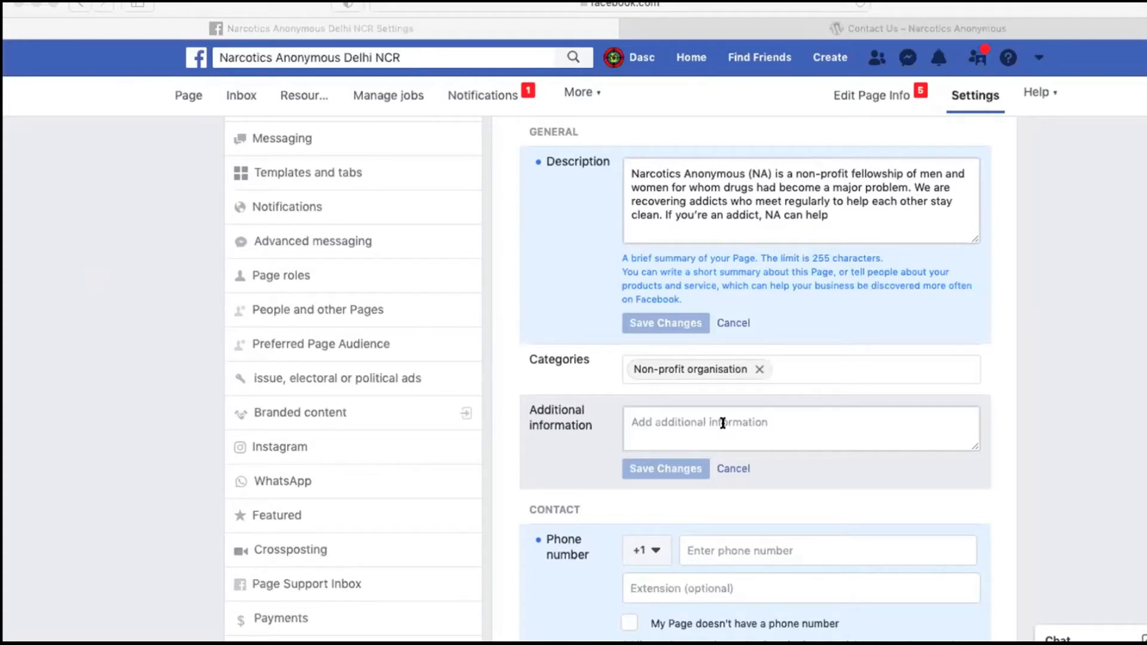
Step: Paste the longer text starting "NA is a nonprofit fellowship or society of men and women" as the additional information, review it and save it
{"action": "left_click", "coordinate": [694, 423]}
{"action": "key", "text": "super+v"}
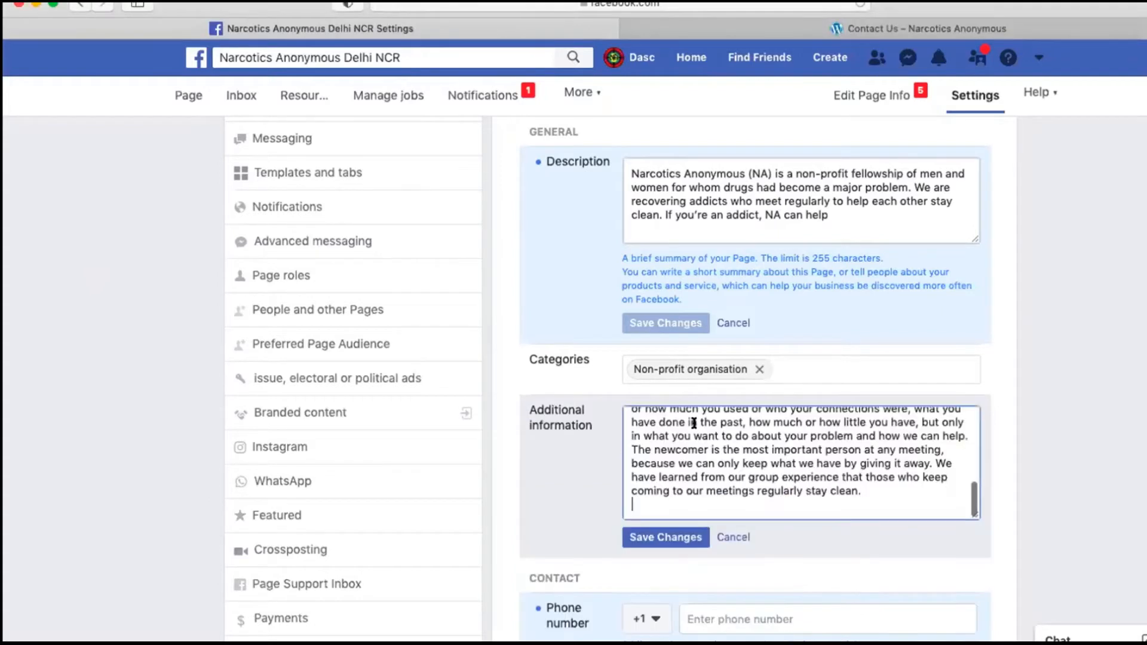
{"action": "scroll", "coordinate": [694, 423], "scroll_direction": "down", "scroll_amount": 3}
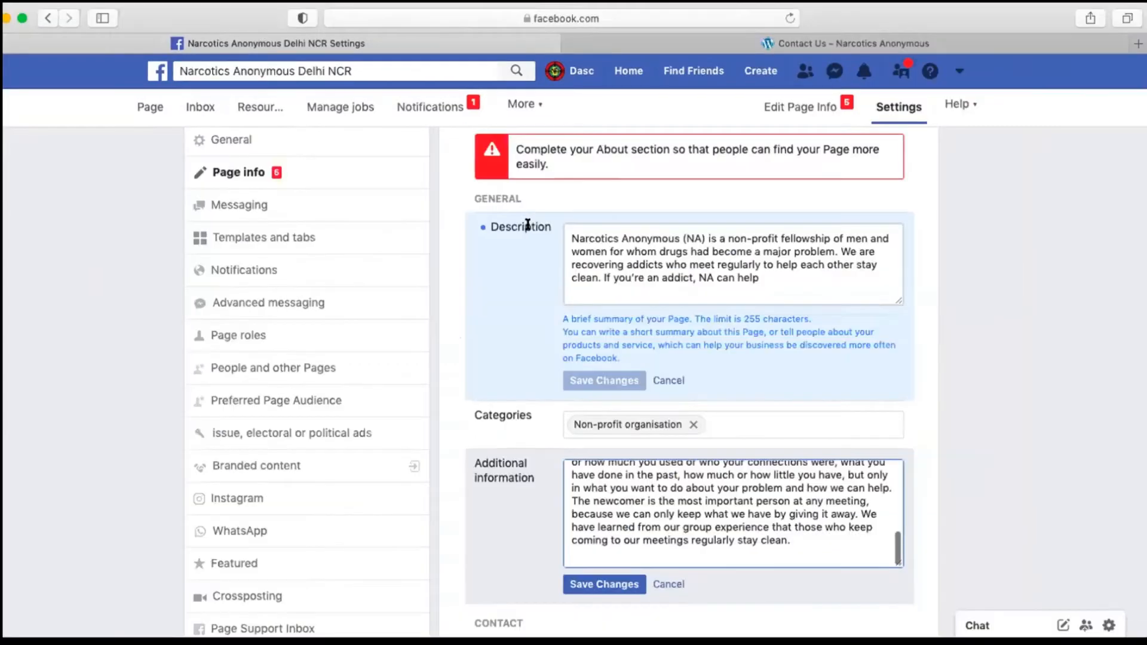
{"action": "scroll", "coordinate": [525, 224], "scroll_direction": "down", "scroll_amount": 4}
{"action": "scroll", "coordinate": [644, 439], "scroll_direction": "down", "scroll_amount": 1}
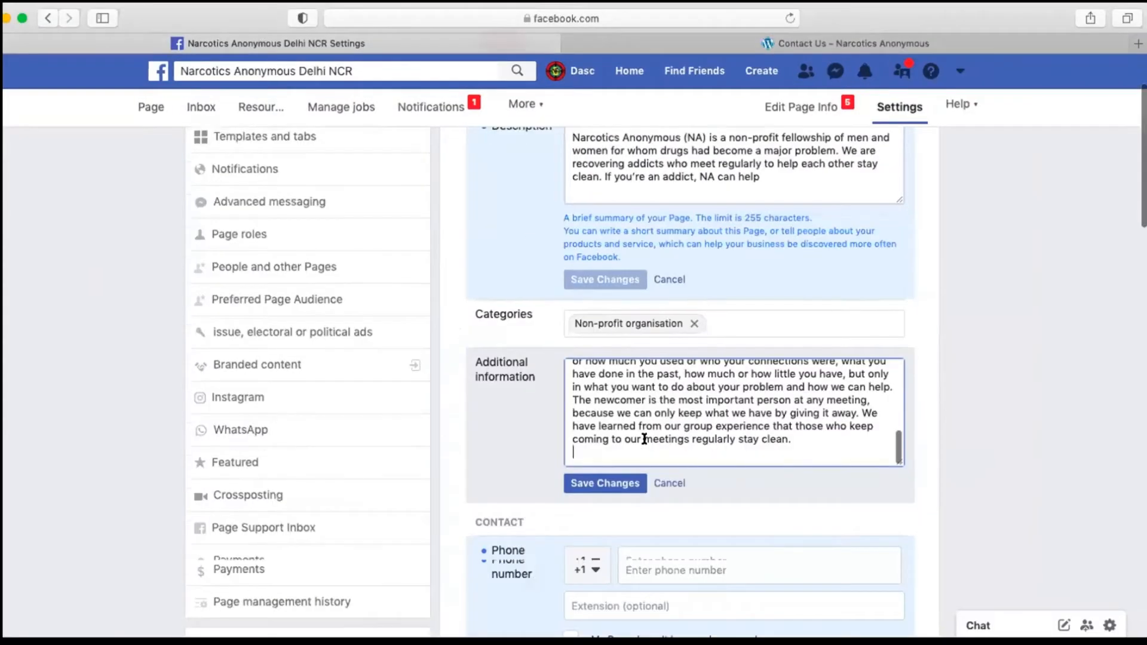
{"action": "scroll", "coordinate": [644, 439], "scroll_direction": "down", "scroll_amount": 3}
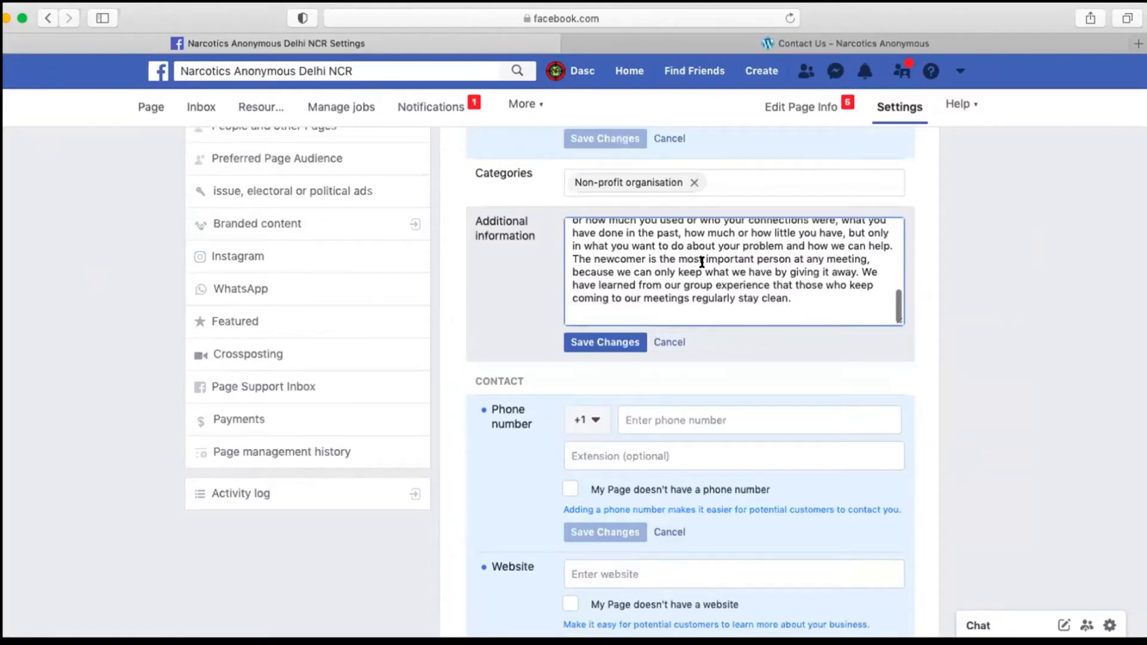
{"action": "scroll", "coordinate": [702, 262], "scroll_direction": "up", "scroll_amount": 3}
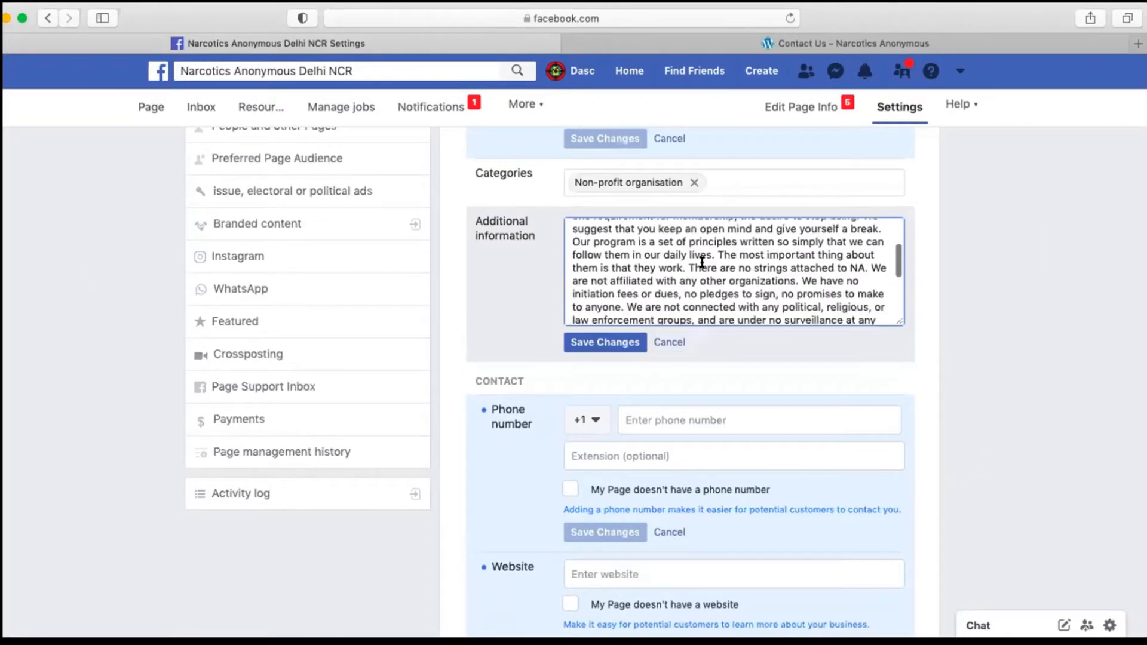
{"action": "scroll", "coordinate": [702, 262], "scroll_direction": "up", "scroll_amount": 5}
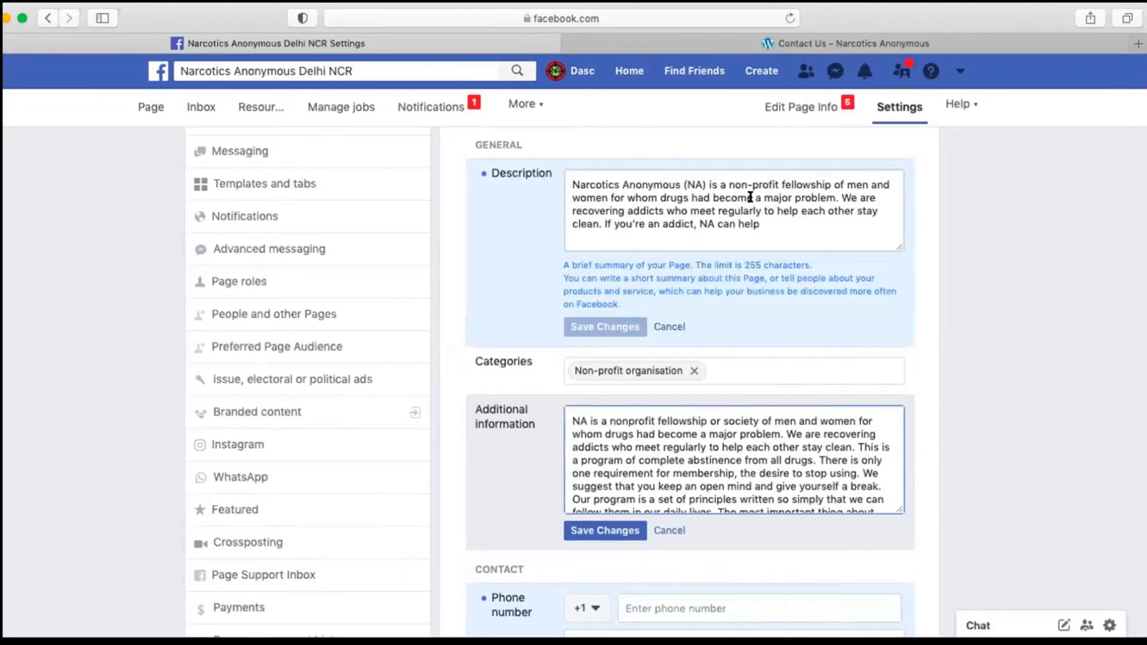
{"action": "scroll", "coordinate": [688, 419], "scroll_direction": "down", "scroll_amount": 10}
{"action": "scroll", "coordinate": [603, 382], "scroll_direction": "down", "scroll_amount": 3}
{"action": "left_click", "coordinate": [603, 376]}
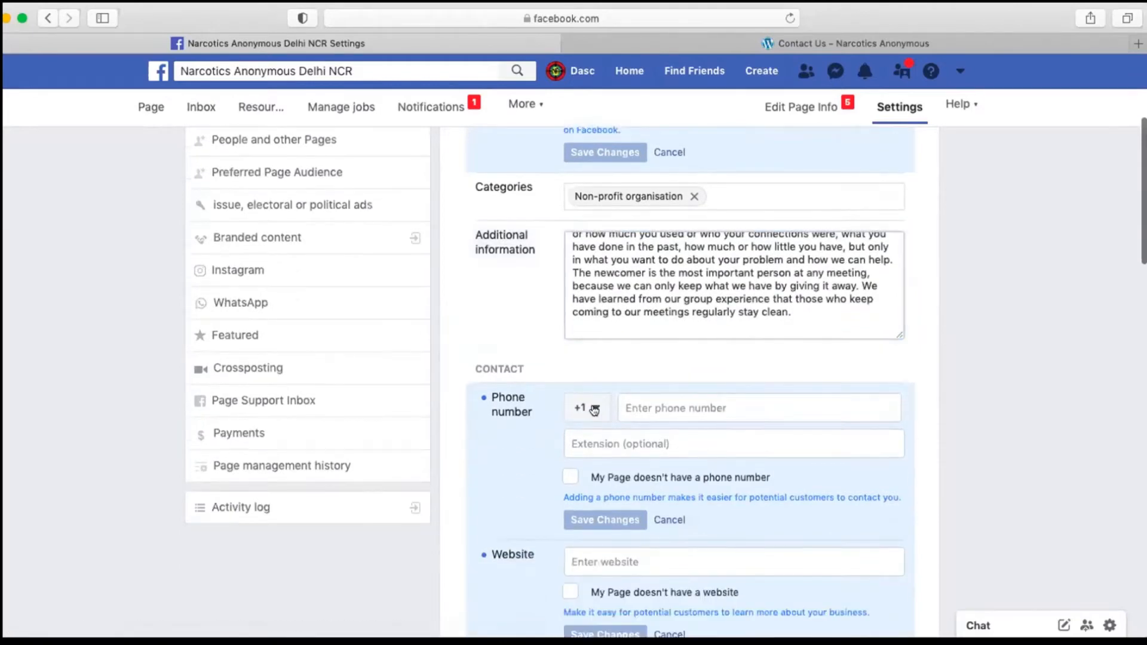
{"action": "left_click", "coordinate": [591, 418]}
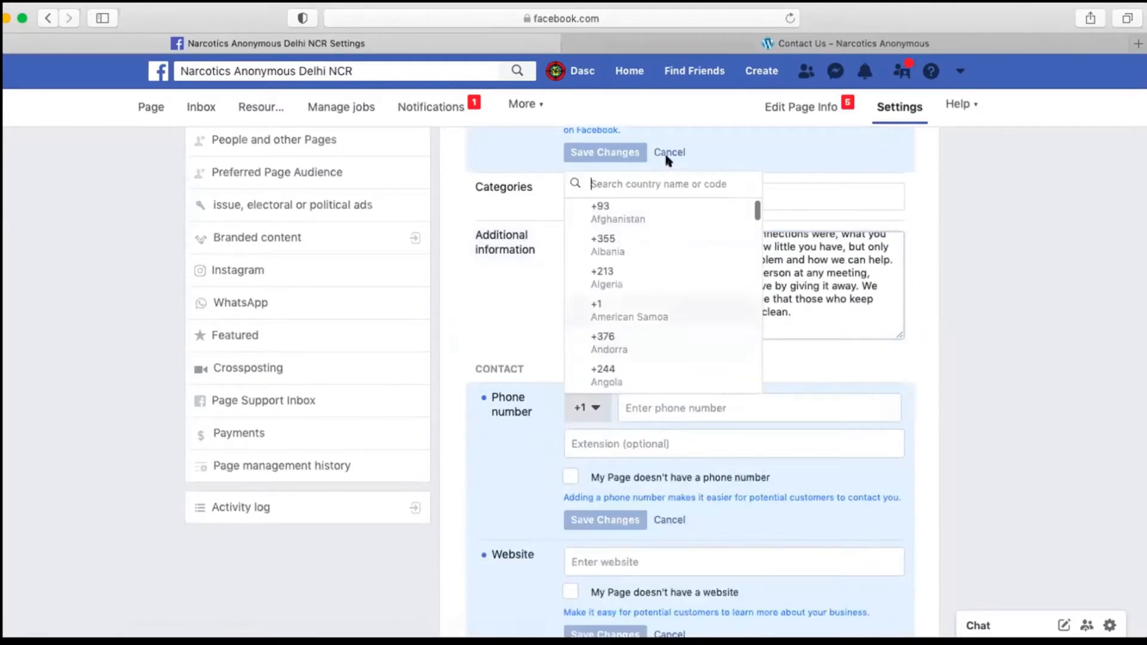
{"action": "type", "text": "in"}
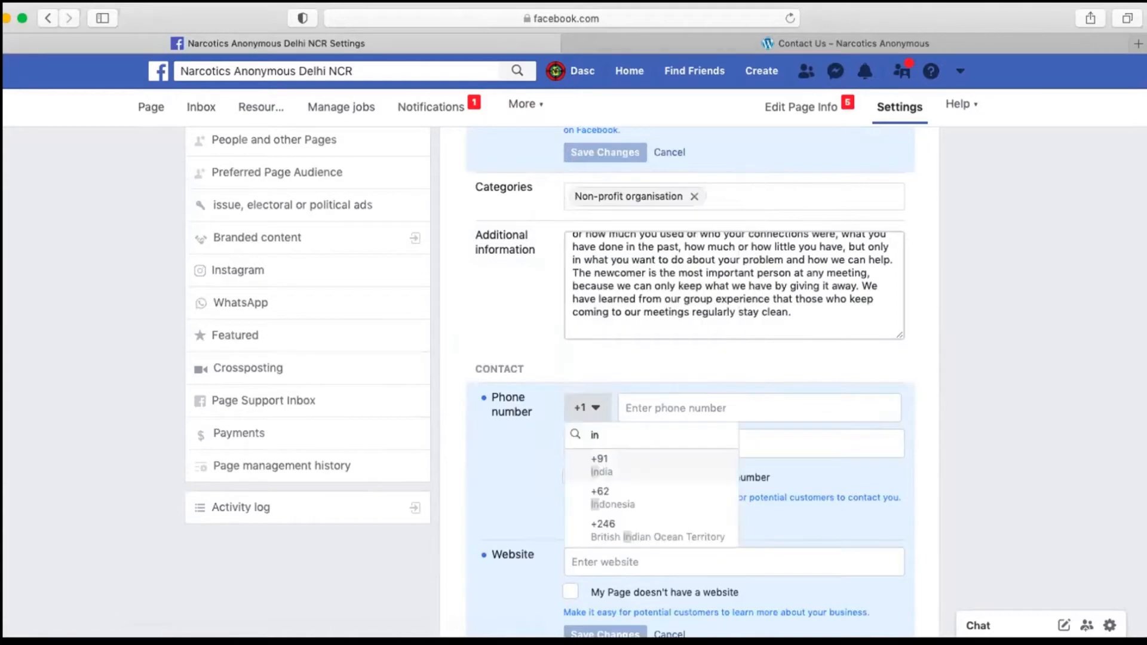
{"action": "left_click", "coordinate": [601, 466]}
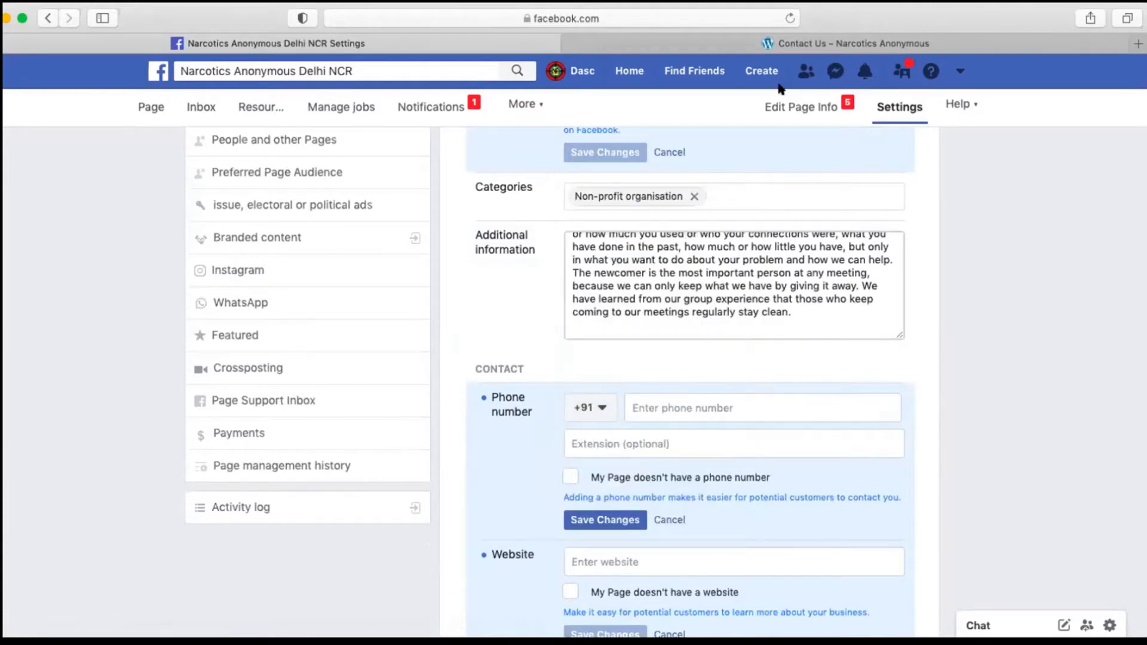
{"action": "left_click", "coordinate": [797, 44]}
{"action": "scroll", "coordinate": [323, 457], "scroll_direction": "down", "scroll_amount": 1}
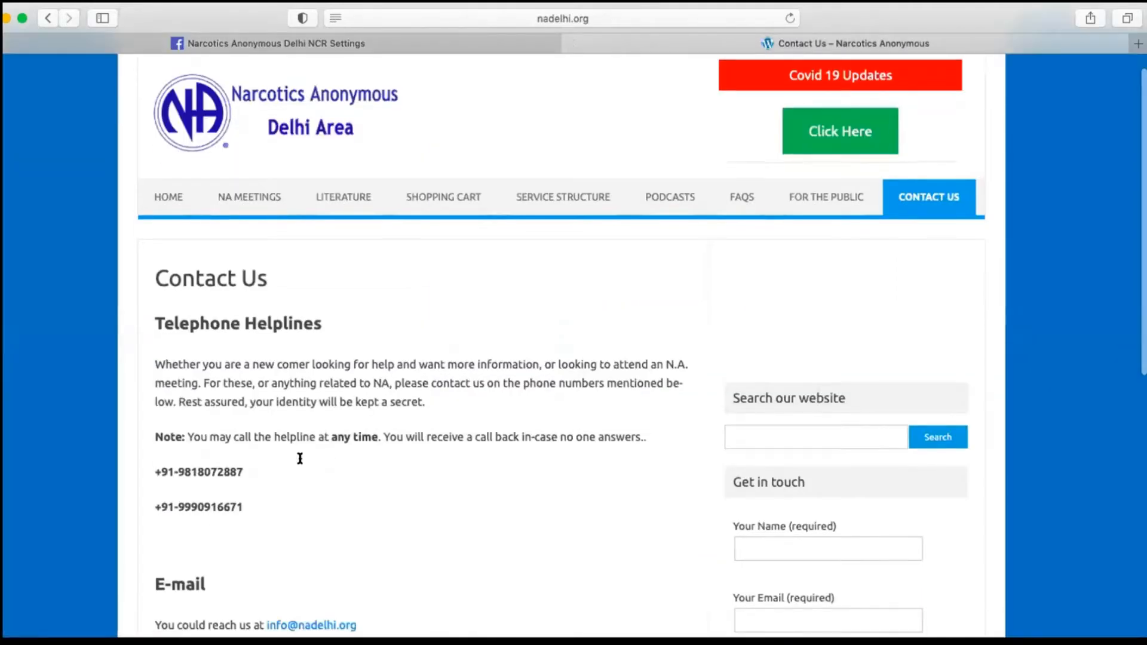
{"action": "left_click", "coordinate": [469, 47]}
{"action": "left_click", "coordinate": [690, 404]}
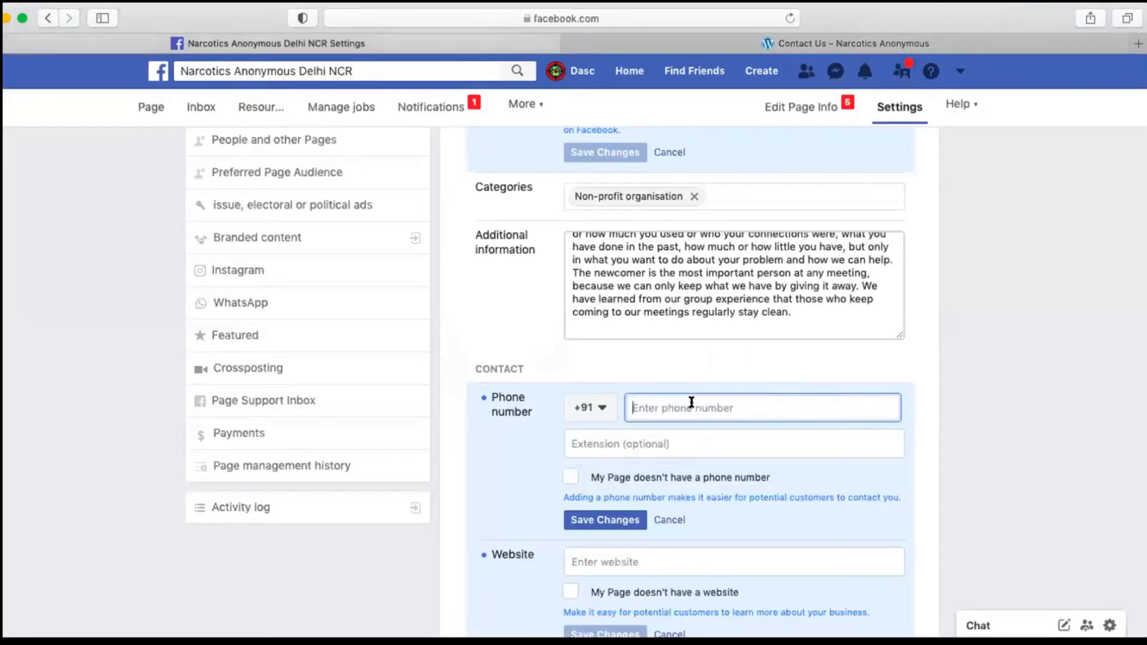
{"action": "type", "text": "8"}
{"action": "key", "text": "BackSpace"}
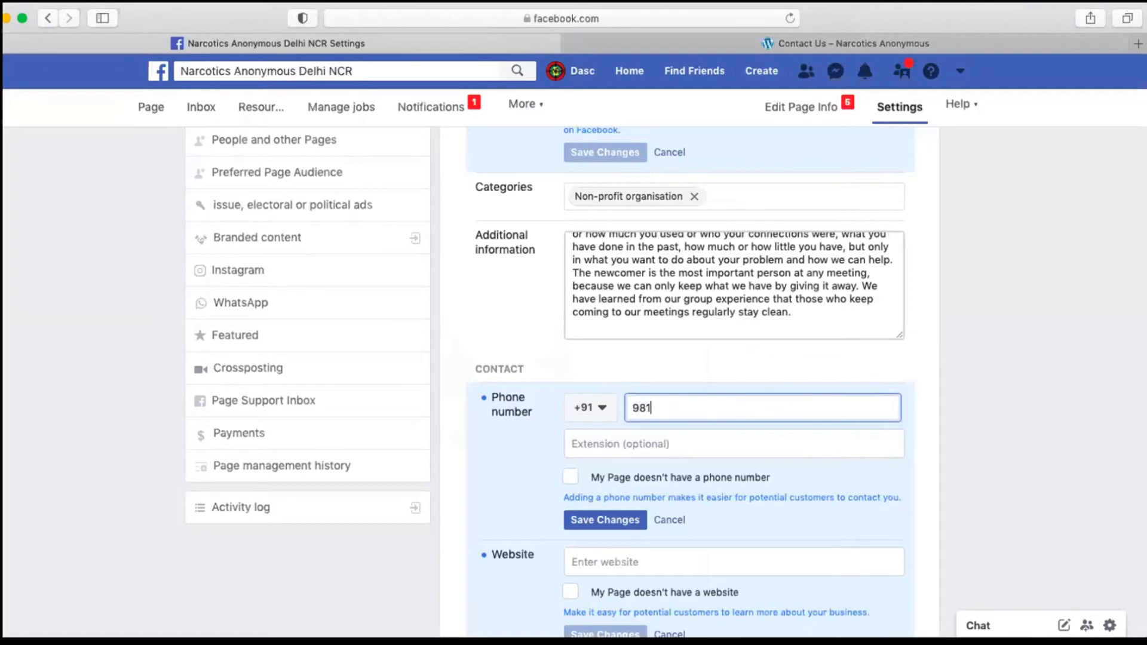
{"action": "left_click", "coordinate": [802, 46]}
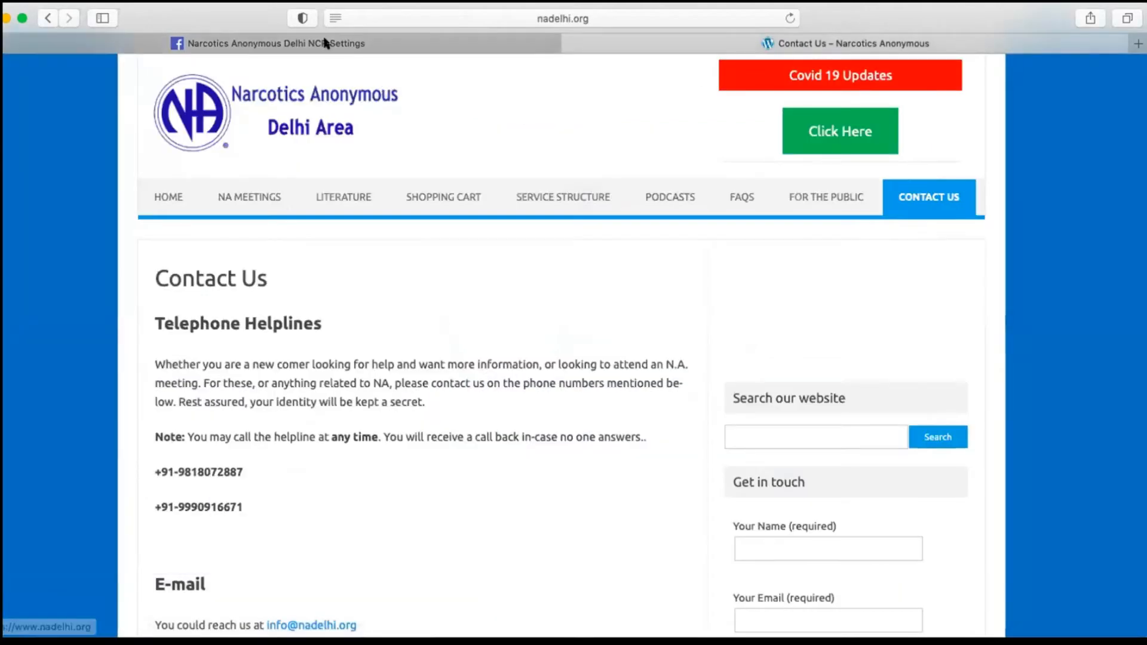
{"action": "left_click", "coordinate": [325, 42]}
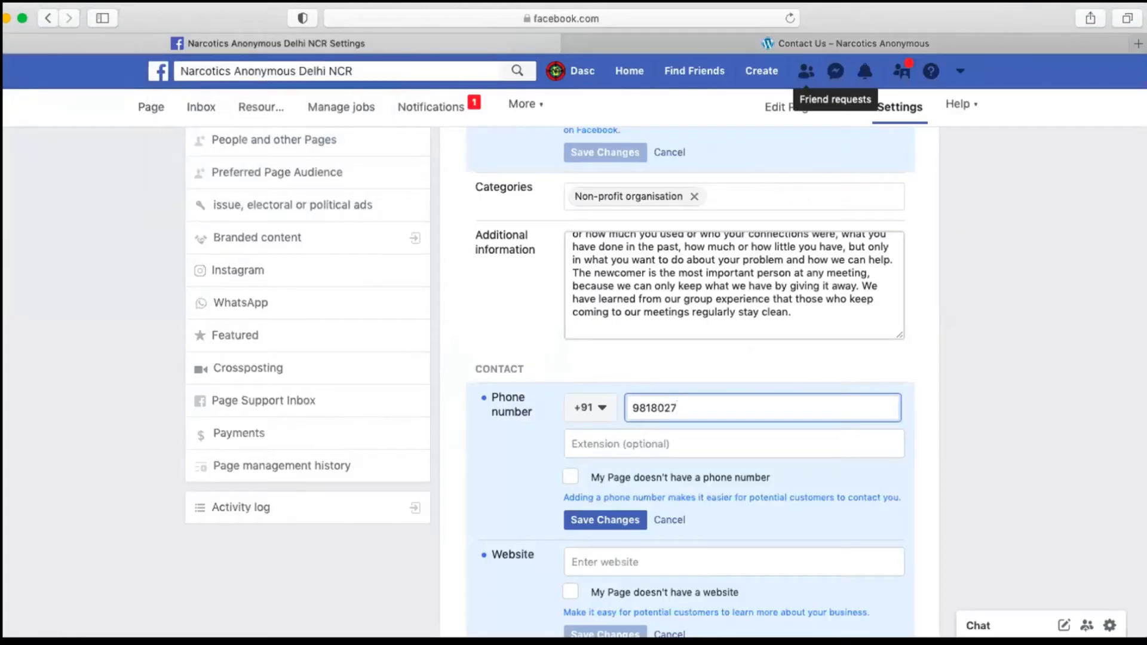
{"action": "left_click", "coordinate": [623, 41]}
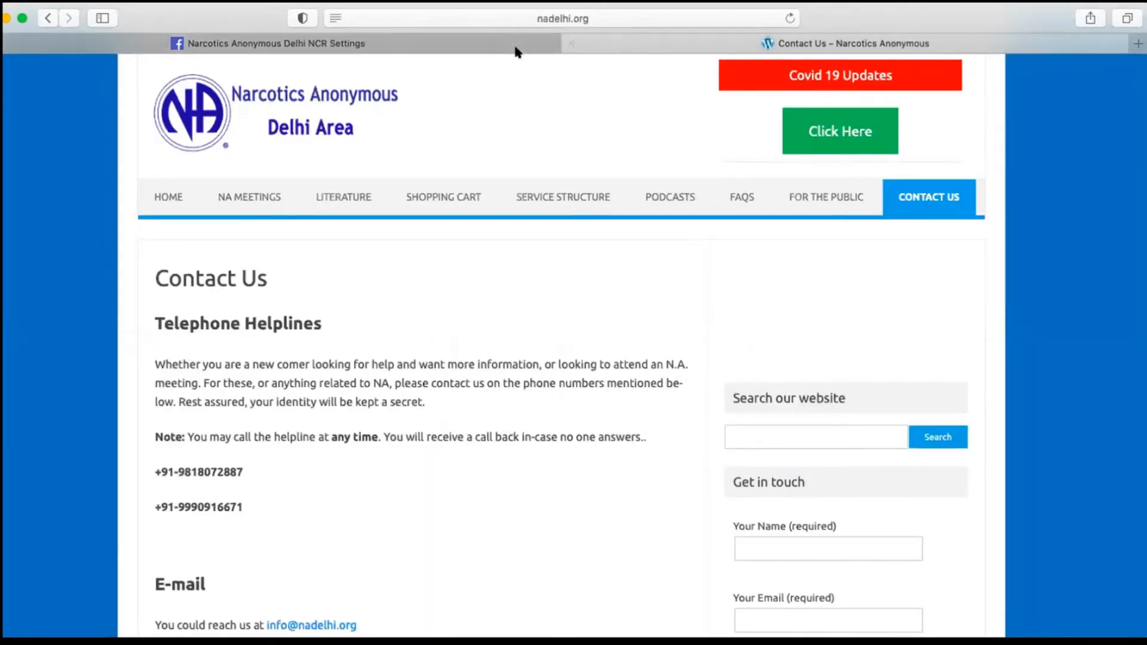
{"action": "left_click", "coordinate": [475, 44]}
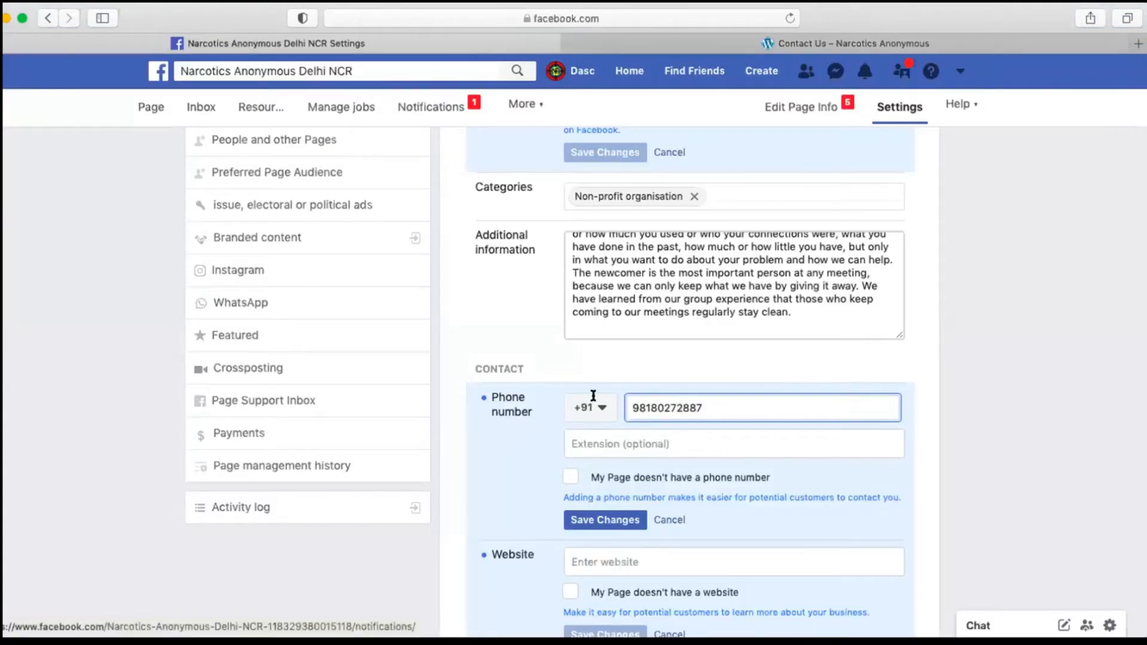
{"action": "scroll", "coordinate": [593, 396], "scroll_direction": "down", "scroll_amount": 1}
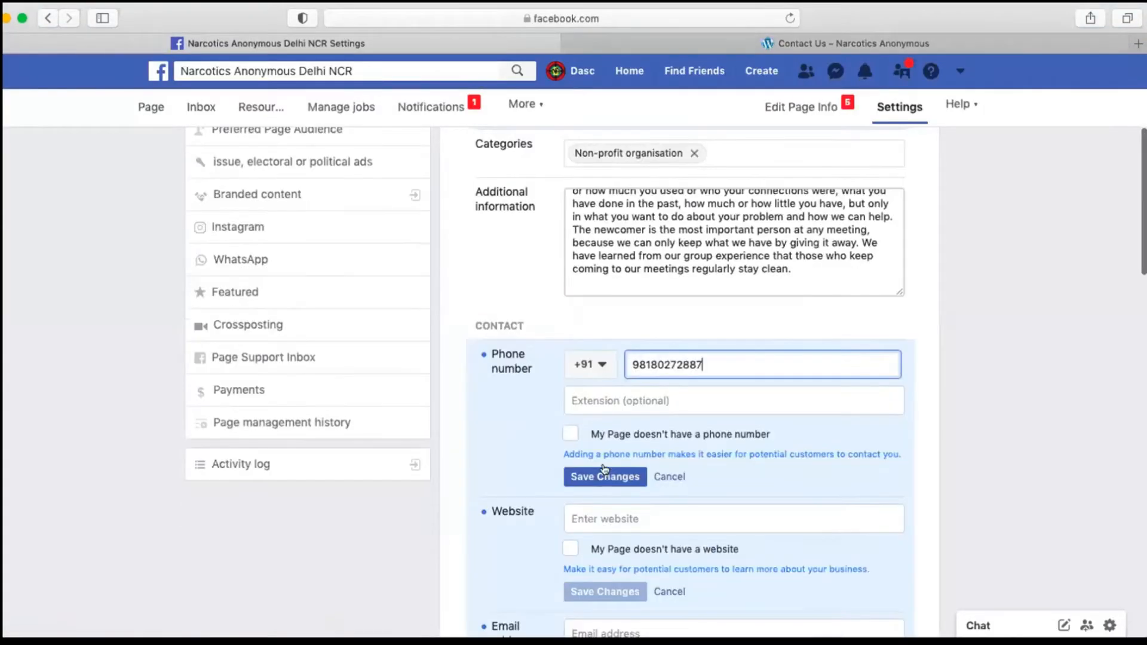
{"action": "left_click", "coordinate": [604, 477]}
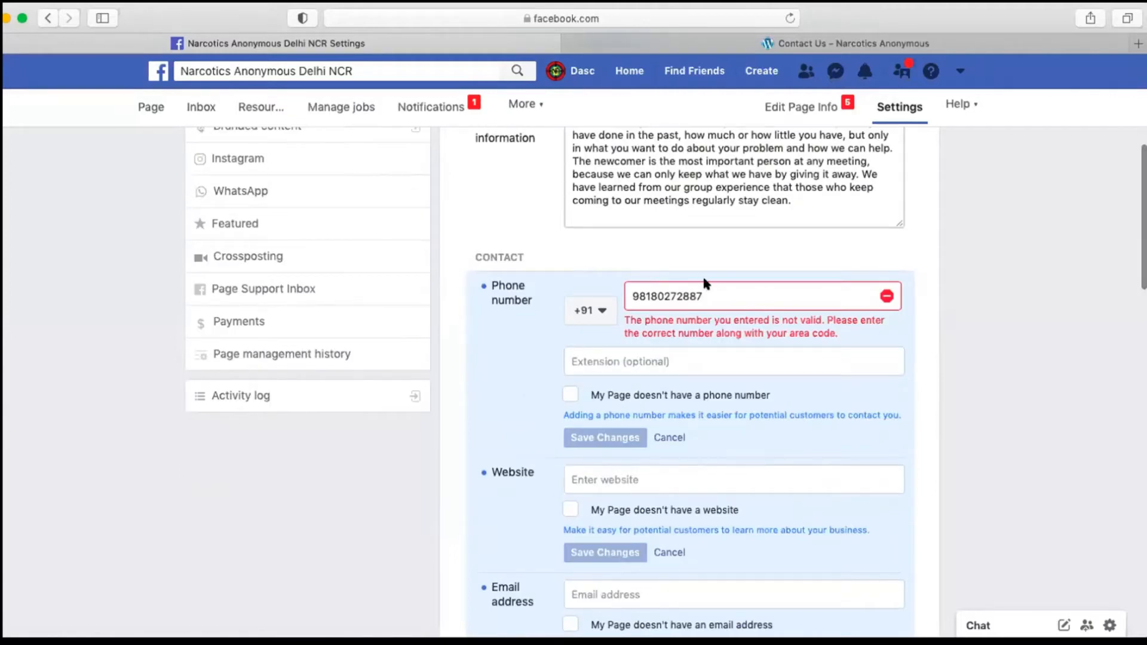
{"action": "left_click", "coordinate": [705, 46]}
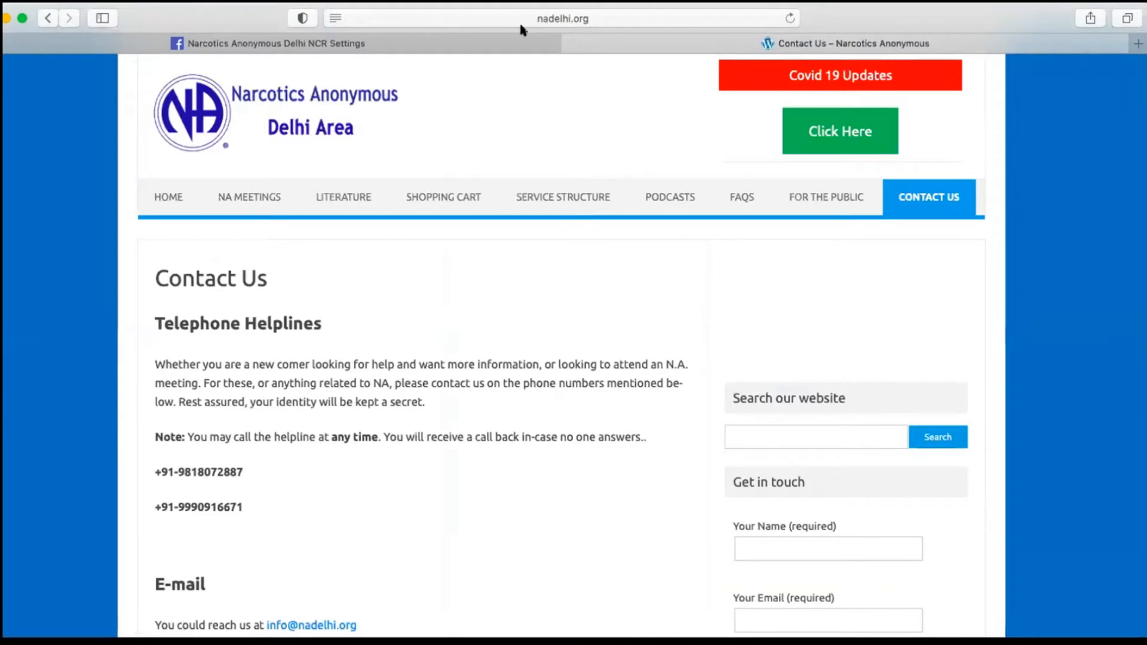
{"action": "left_click", "coordinate": [514, 42]}
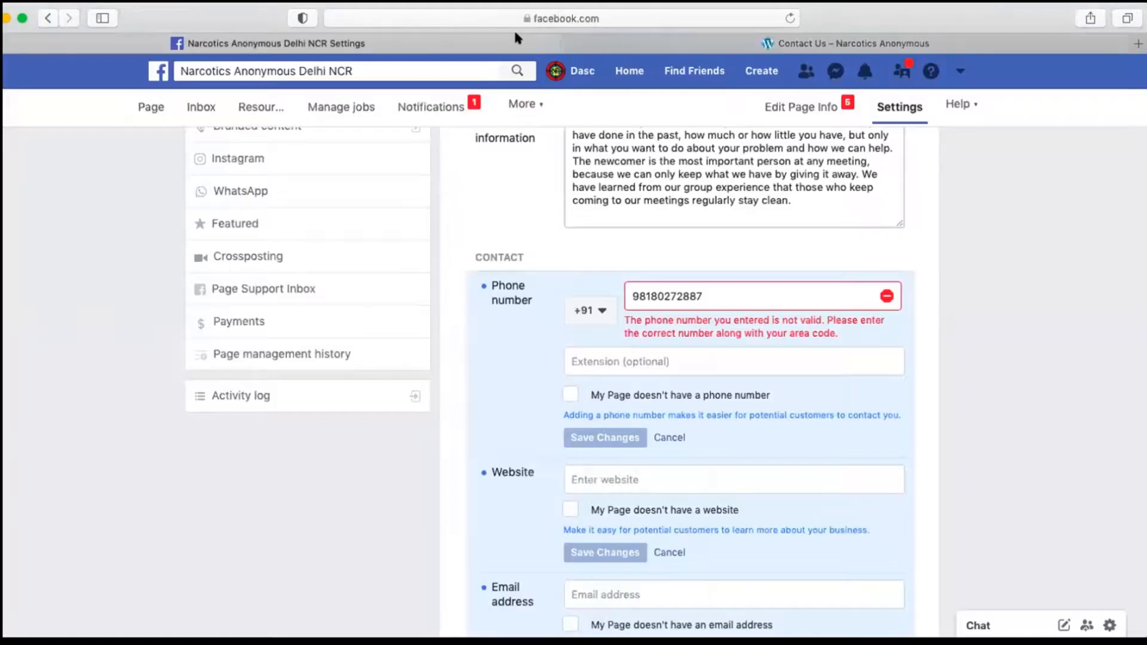
{"action": "left_click", "coordinate": [667, 296]}
{"action": "key", "text": "Delete"}
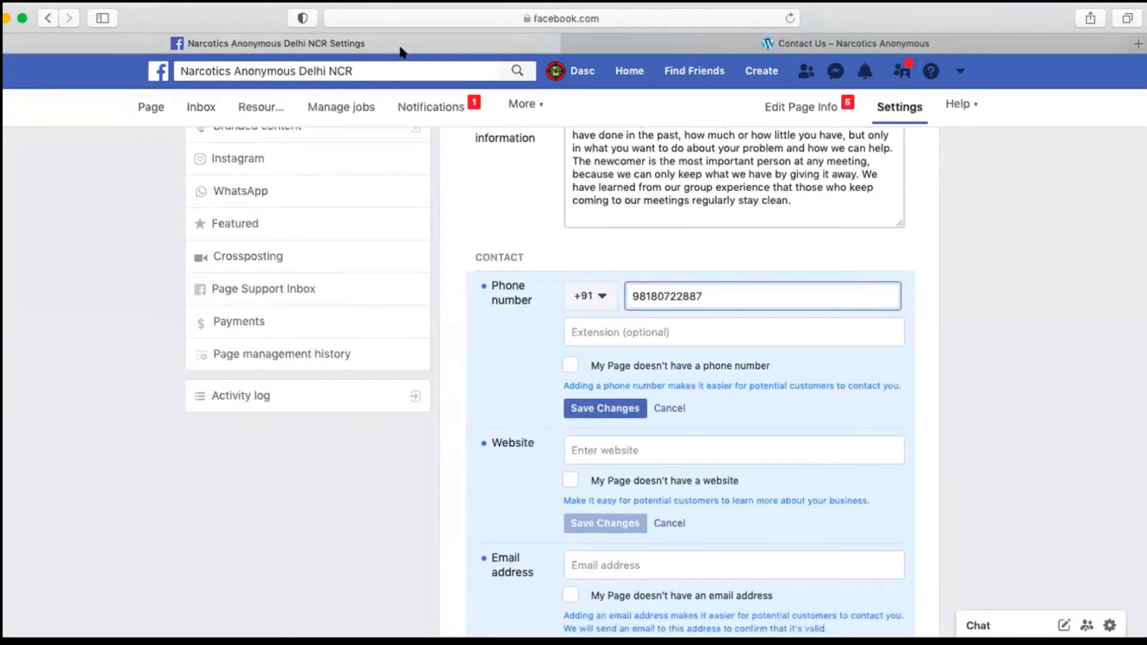
{"action": "left_click", "coordinate": [696, 37]}
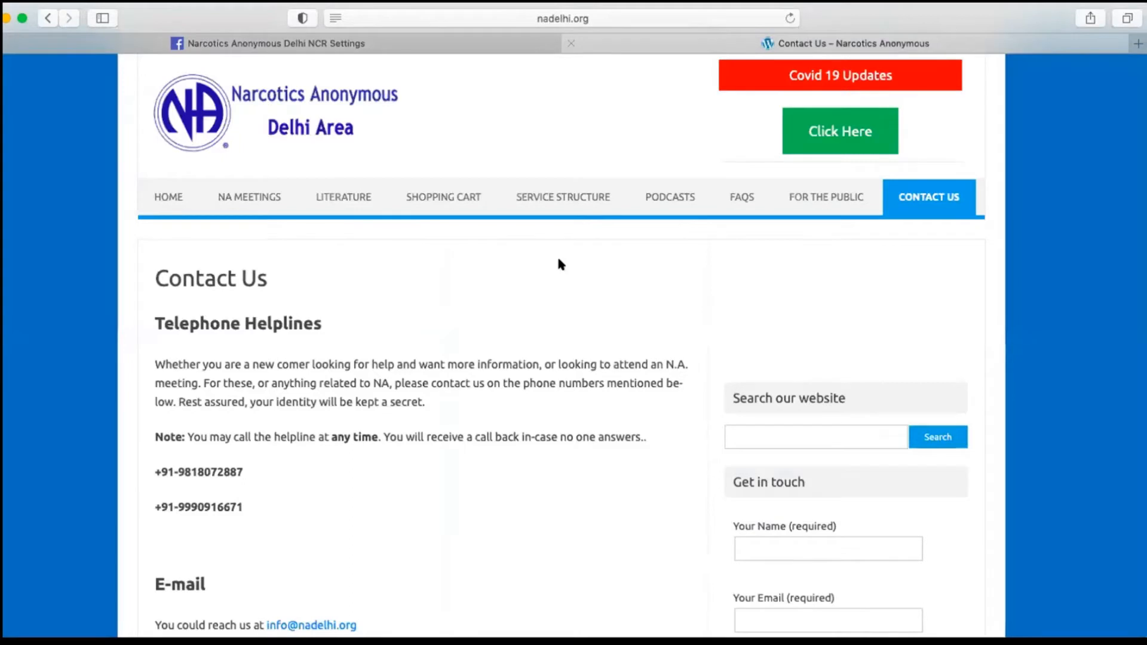
{"action": "left_click", "coordinate": [399, 37]}
{"action": "left_click", "coordinate": [680, 293]}
{"action": "key", "text": "BackSpace"}
{"action": "left_click", "coordinate": [579, 410]}
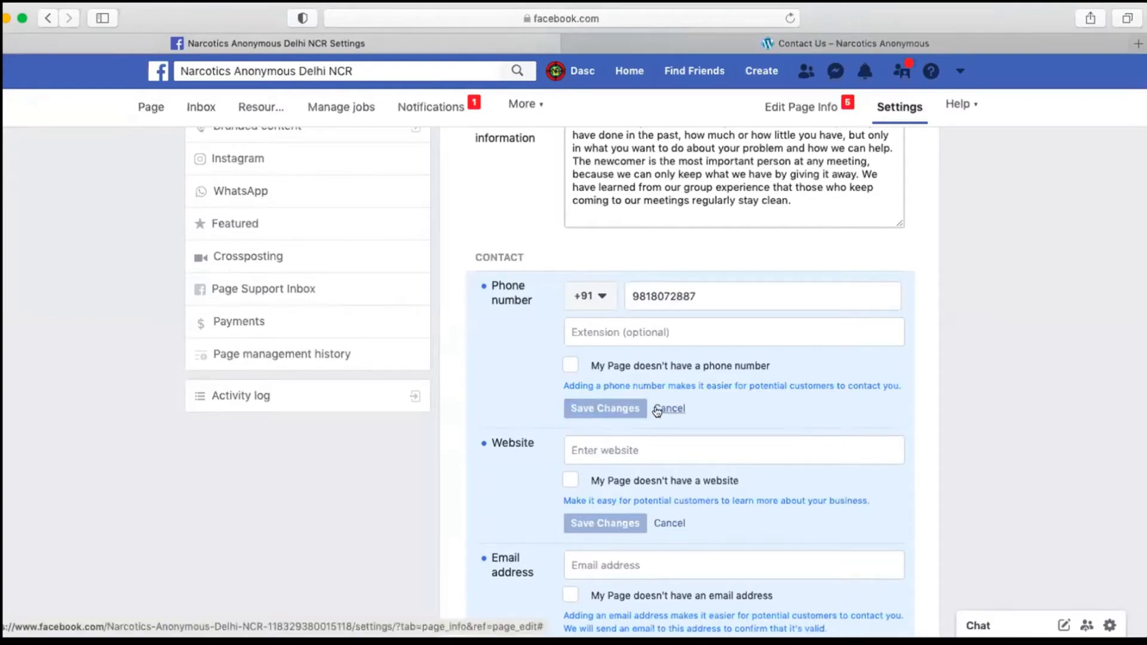
{"action": "scroll", "coordinate": [658, 411], "scroll_direction": "down", "scroll_amount": 2}
{"action": "left_click", "coordinate": [670, 360]}
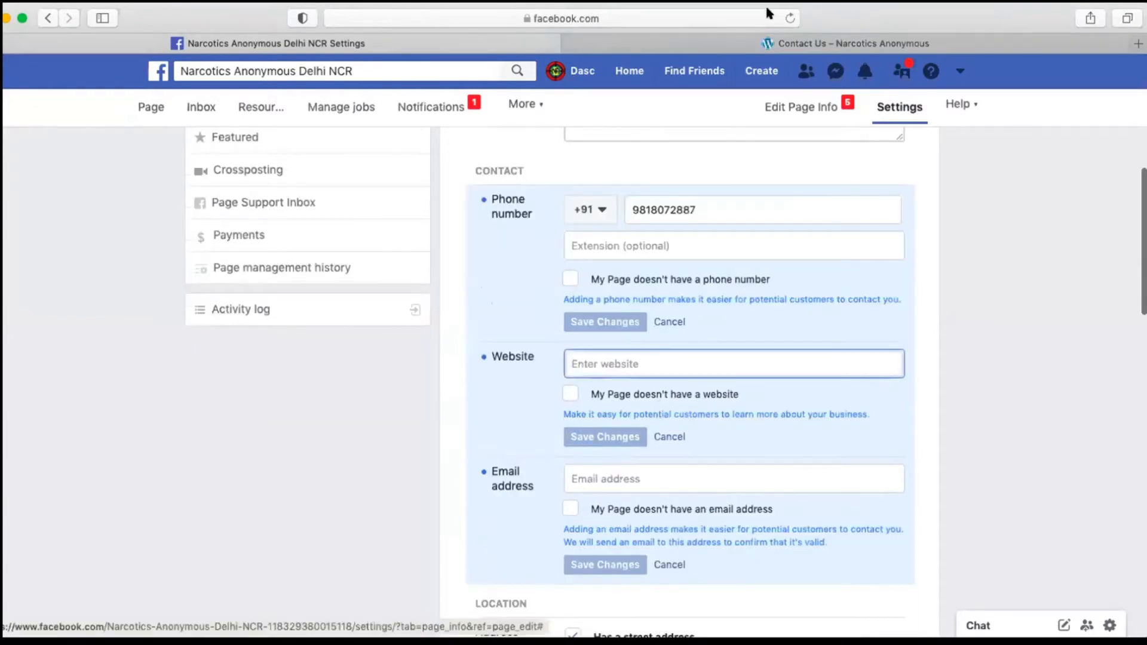
{"action": "left_click", "coordinate": [769, 43]}
{"action": "left_click", "coordinate": [621, 15]}
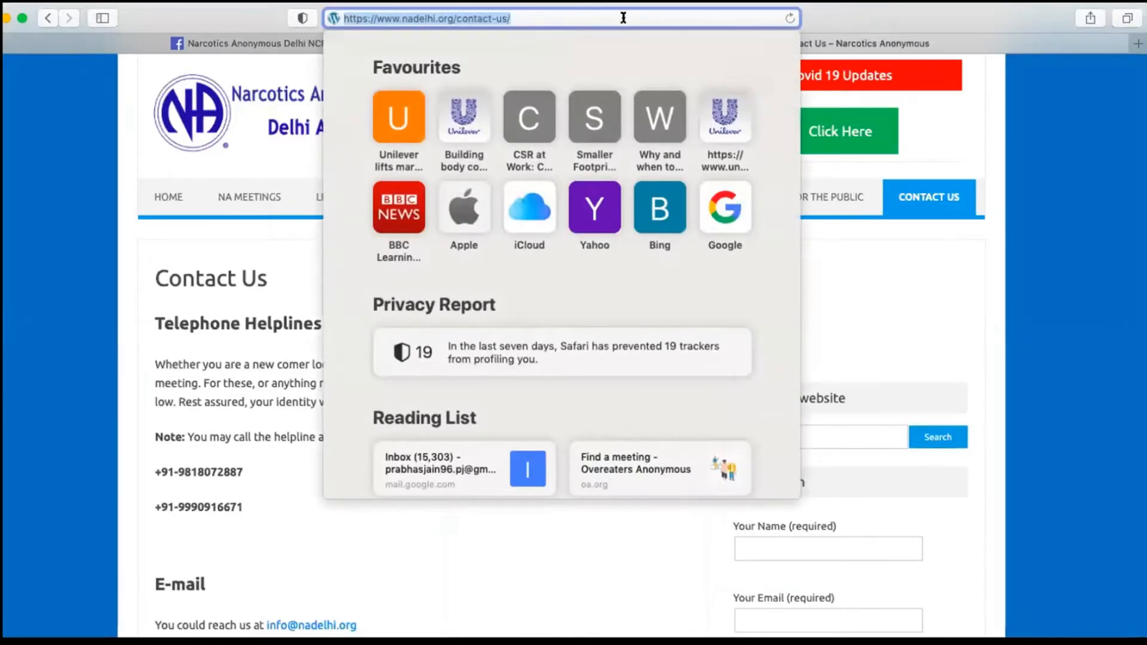
{"action": "left_click", "coordinate": [158, 198]}
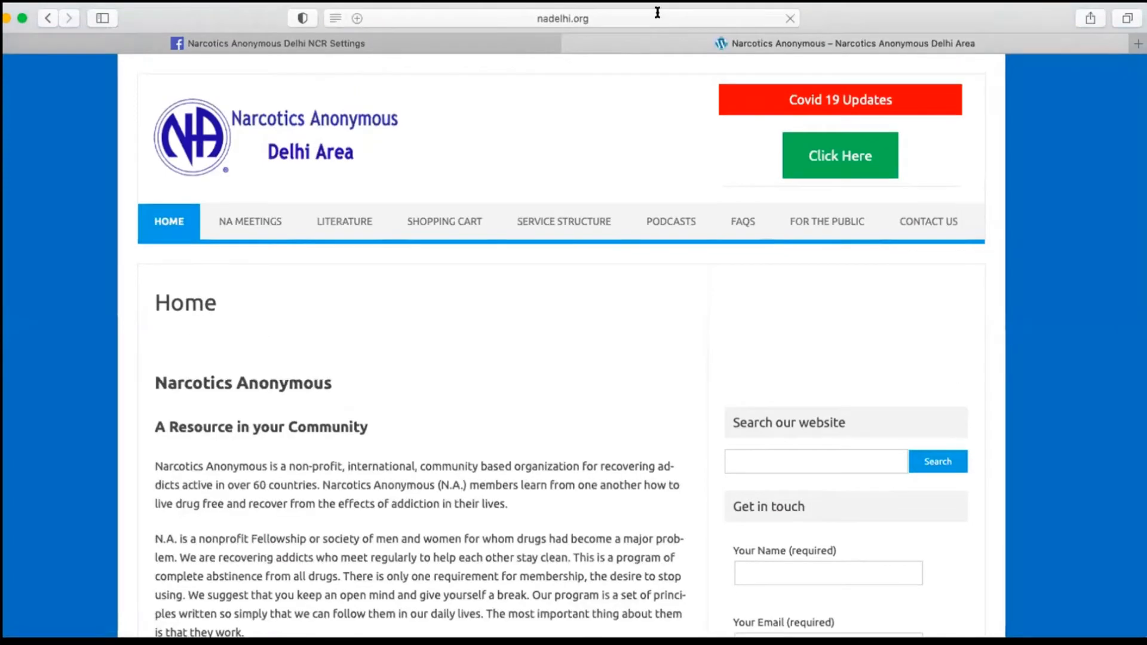
{"action": "left_click", "coordinate": [658, 12]}
{"action": "key", "text": "super+c"}
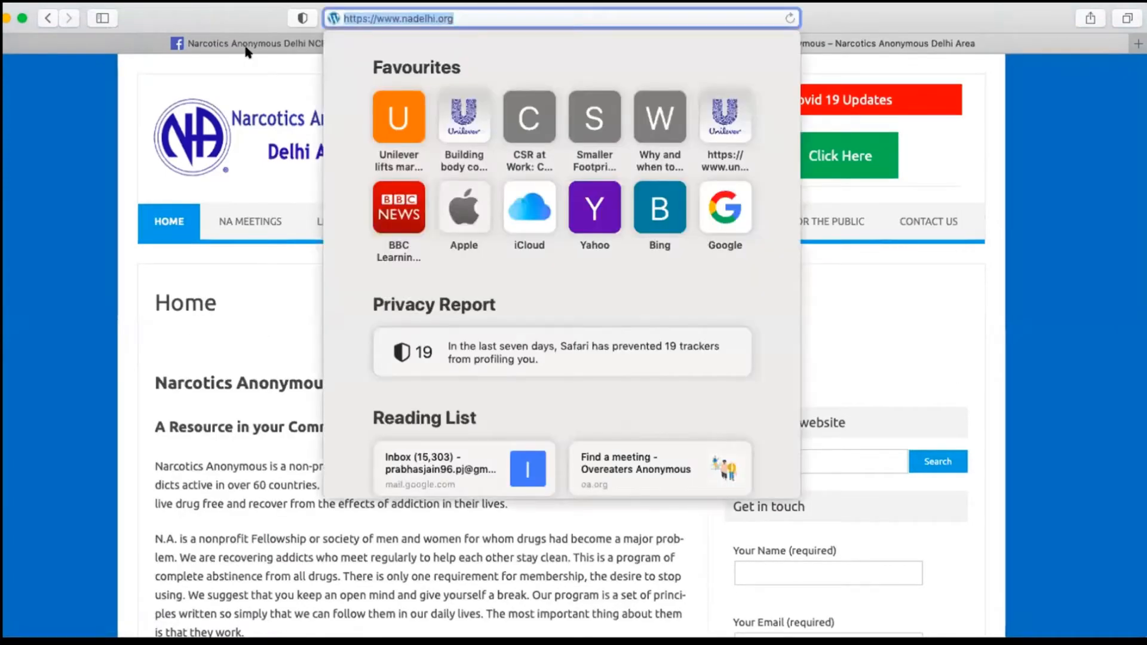
{"action": "key", "text": "ctrl+Tab"}
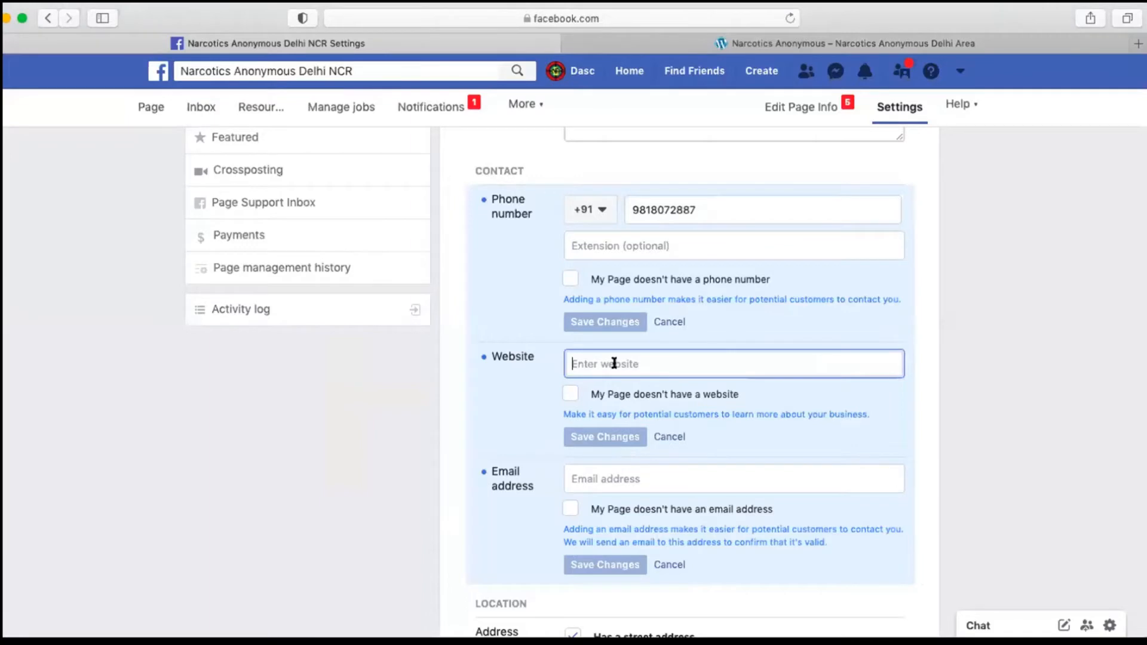
{"action": "key", "text": "super+v"}
{"action": "scroll", "coordinate": [633, 430], "scroll_direction": "down", "scroll_amount": 1}
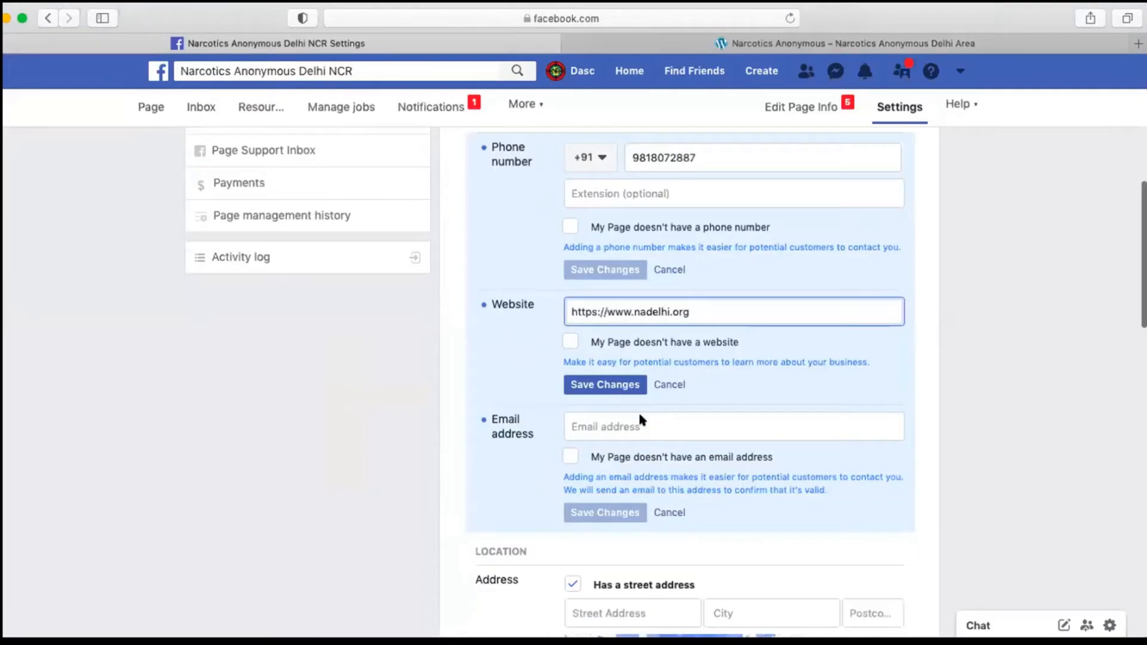
{"action": "left_click", "coordinate": [641, 418]}
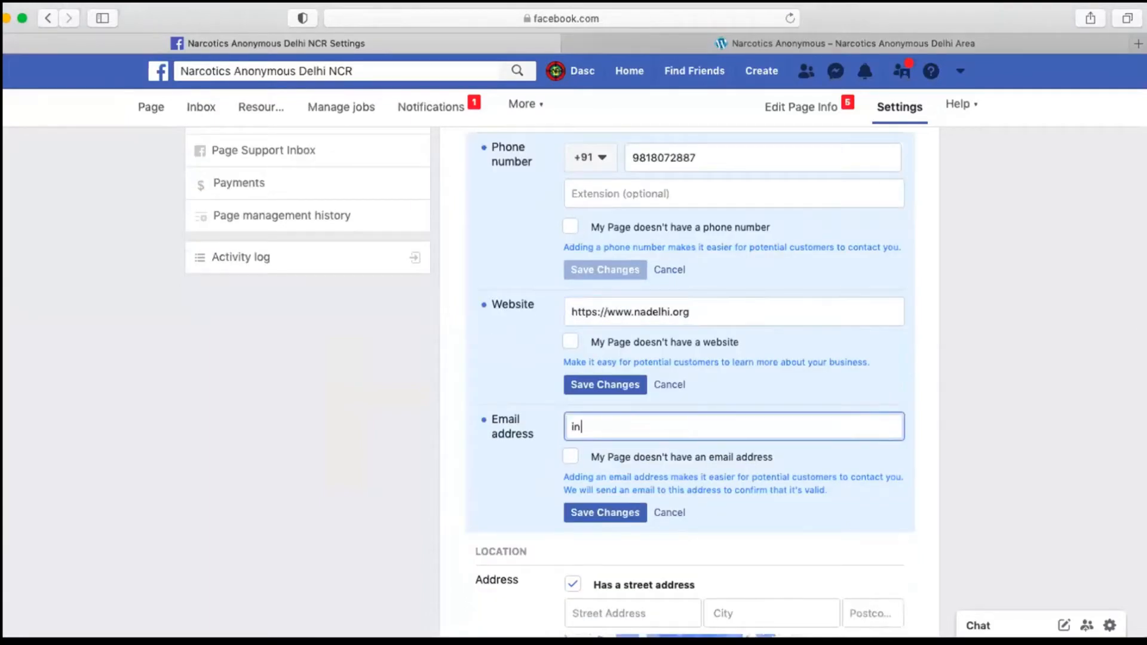
{"action": "left_click", "coordinate": [602, 514]}
Step: Examine the street address, map and service area settings in the Page's Location section
{"action": "scroll", "coordinate": [597, 504], "scroll_direction": "down", "scroll_amount": 1}
{"action": "scroll", "coordinate": [599, 508], "scroll_direction": "down", "scroll_amount": 2}
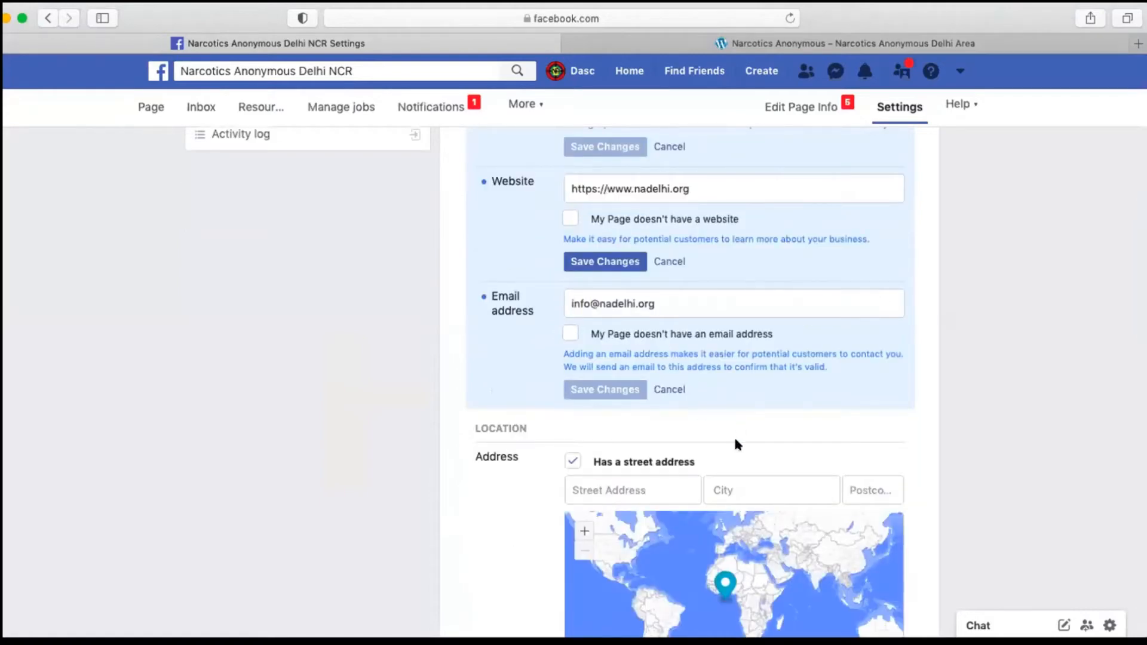
{"action": "scroll", "coordinate": [764, 383], "scroll_direction": "down", "scroll_amount": 3}
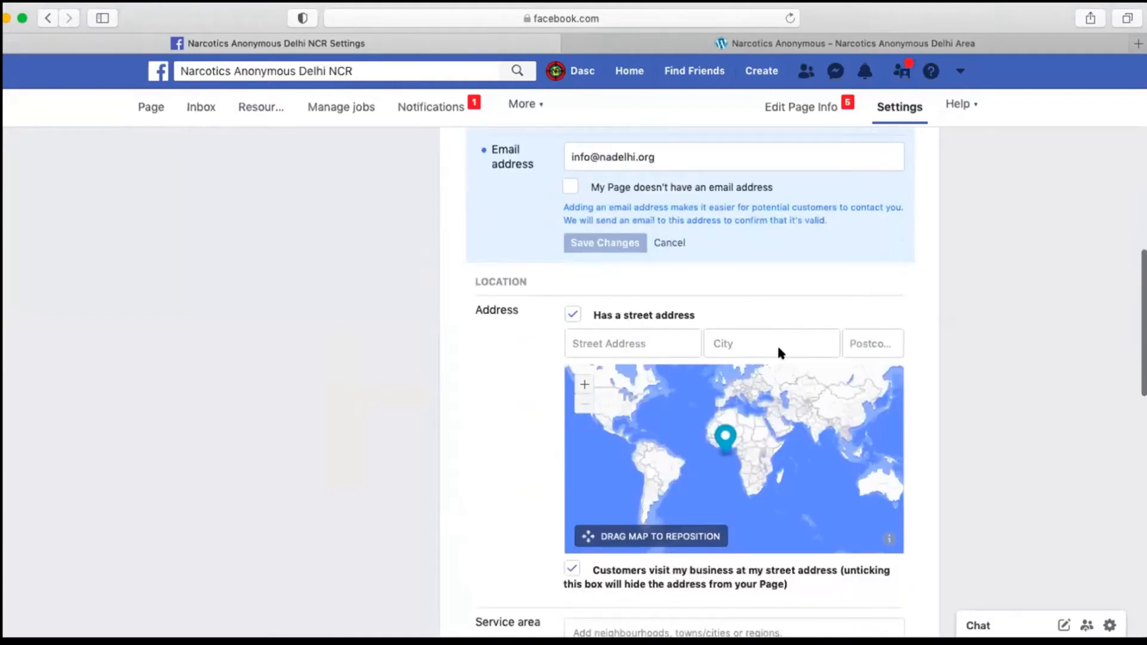
{"action": "scroll", "coordinate": [777, 349], "scroll_direction": "down", "scroll_amount": 1}
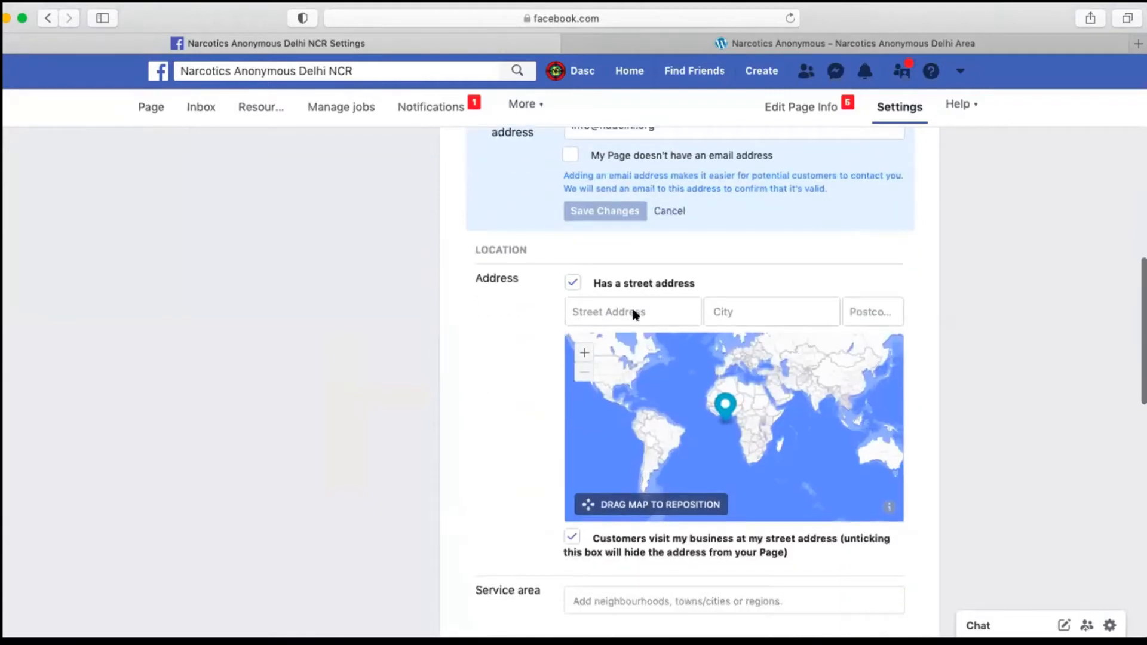
{"action": "scroll", "coordinate": [697, 288], "scroll_direction": "down", "scroll_amount": 2}
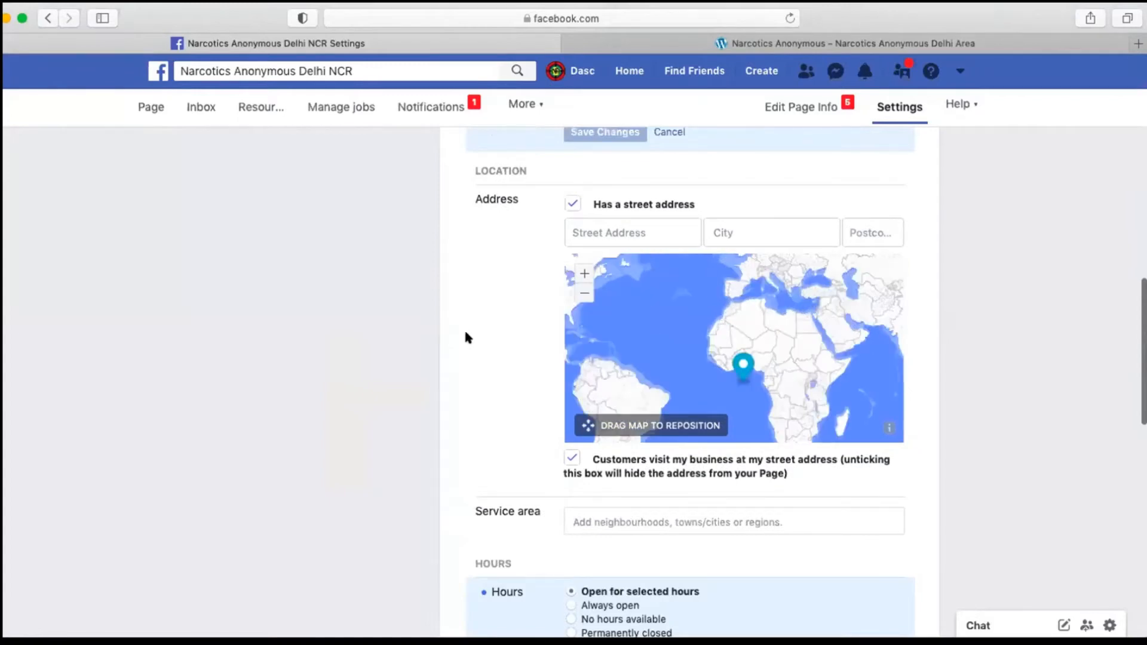
{"action": "scroll", "coordinate": [466, 335], "scroll_direction": "up", "scroll_amount": 1}
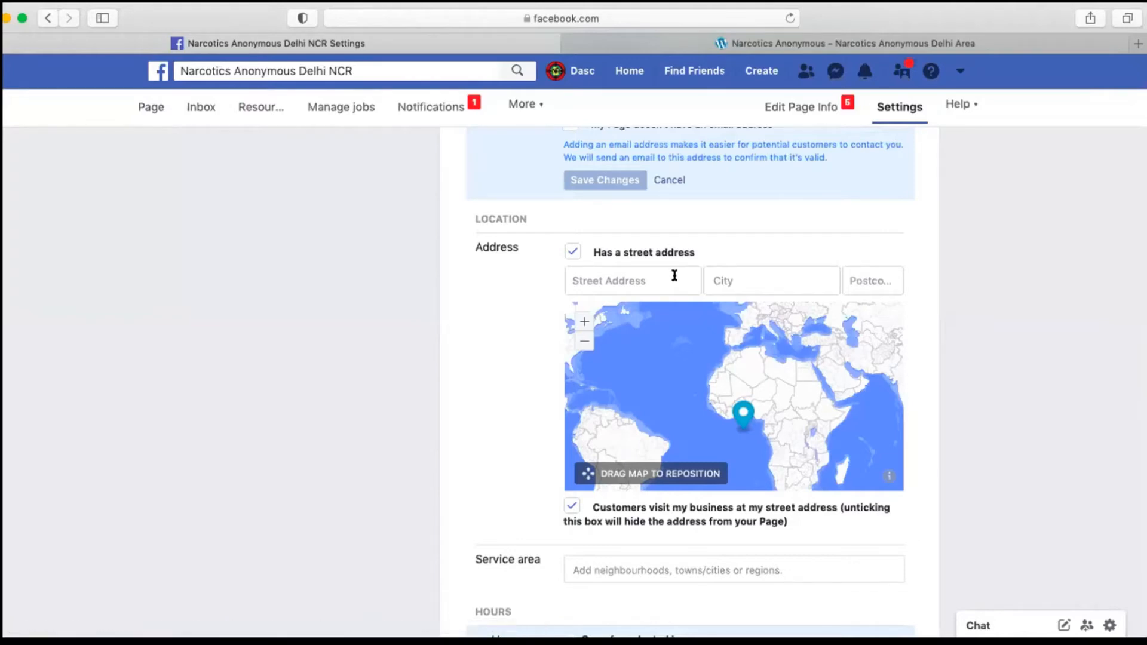
{"action": "scroll", "coordinate": [639, 274], "scroll_direction": "down", "scroll_amount": 2}
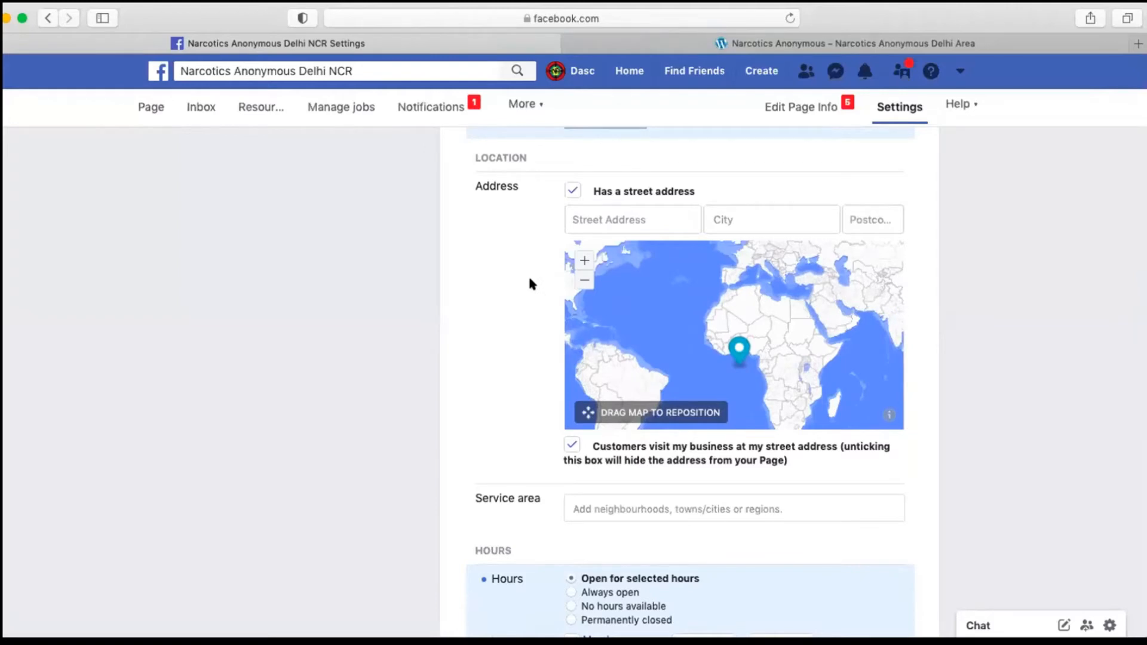
{"action": "scroll", "coordinate": [562, 382], "scroll_direction": "down", "scroll_amount": 2}
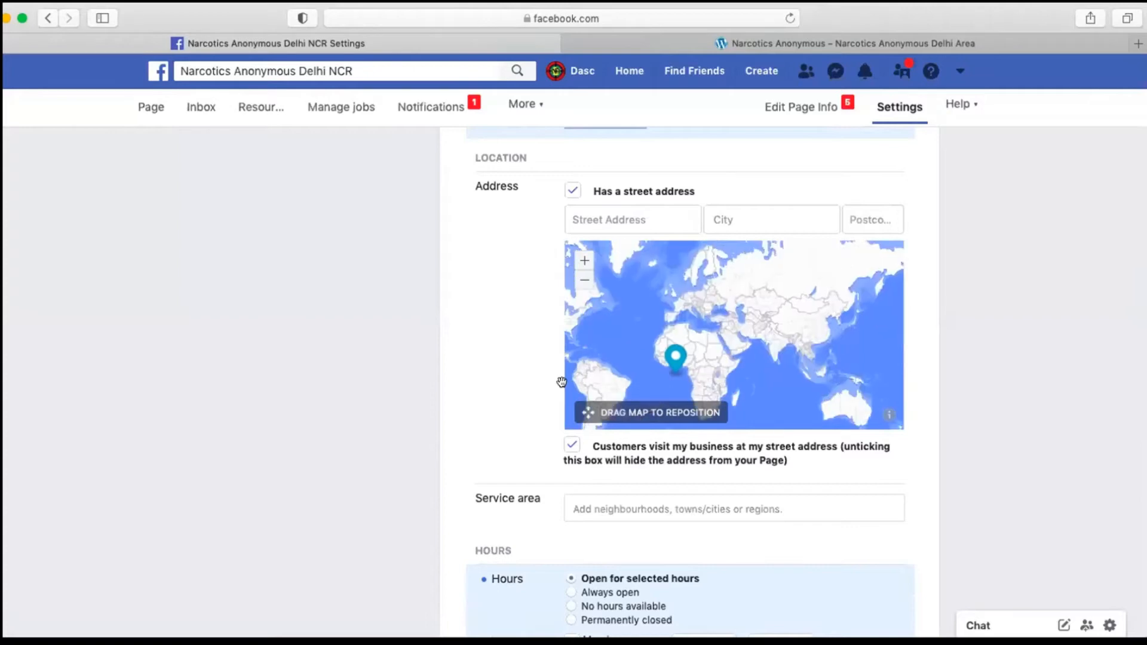
Step: Set the Page's opening hours to Always open and review the remaining fields down to the additional information
{"action": "scroll", "coordinate": [481, 459], "scroll_direction": "down", "scroll_amount": 5}
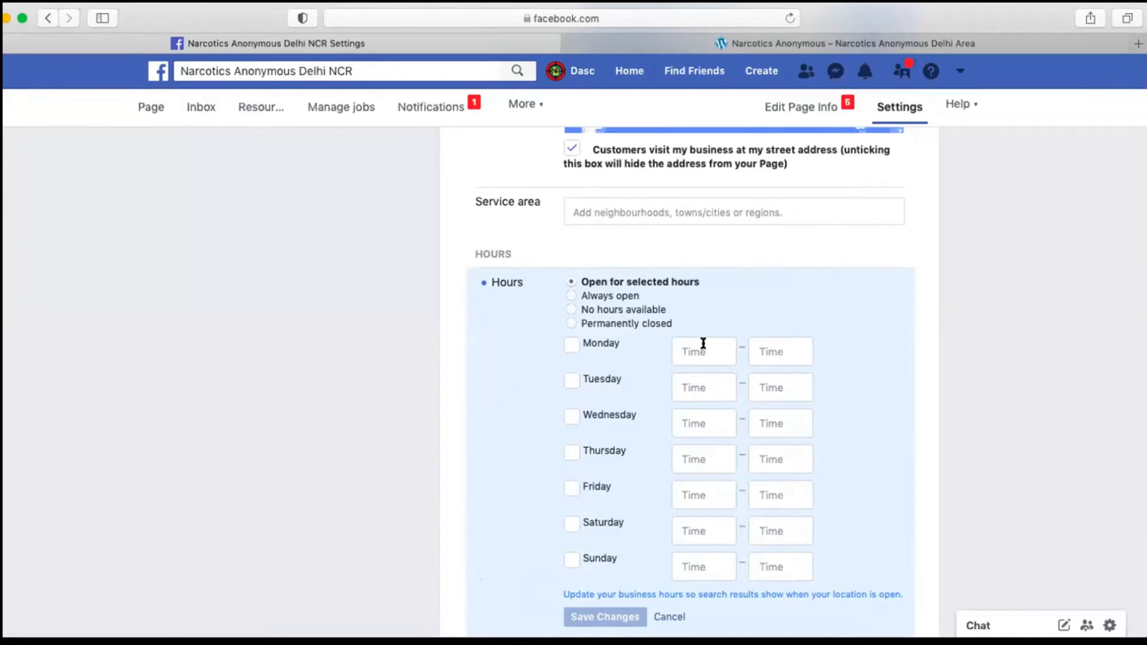
{"action": "left_click", "coordinate": [572, 296]}
{"action": "scroll", "coordinate": [588, 248], "scroll_direction": "down", "scroll_amount": 2}
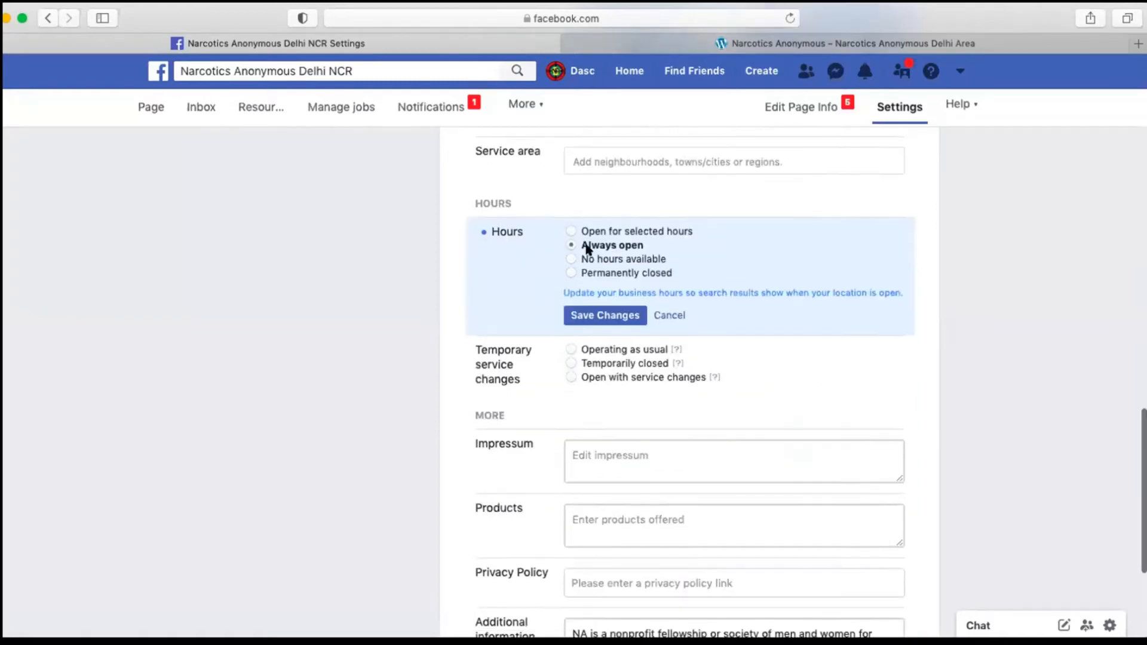
{"action": "scroll", "coordinate": [583, 242], "scroll_direction": "down", "scroll_amount": 5}
{"action": "scroll", "coordinate": [576, 418], "scroll_direction": "down", "scroll_amount": 5}
{"action": "scroll", "coordinate": [777, 182], "scroll_direction": "up", "scroll_amount": 7}
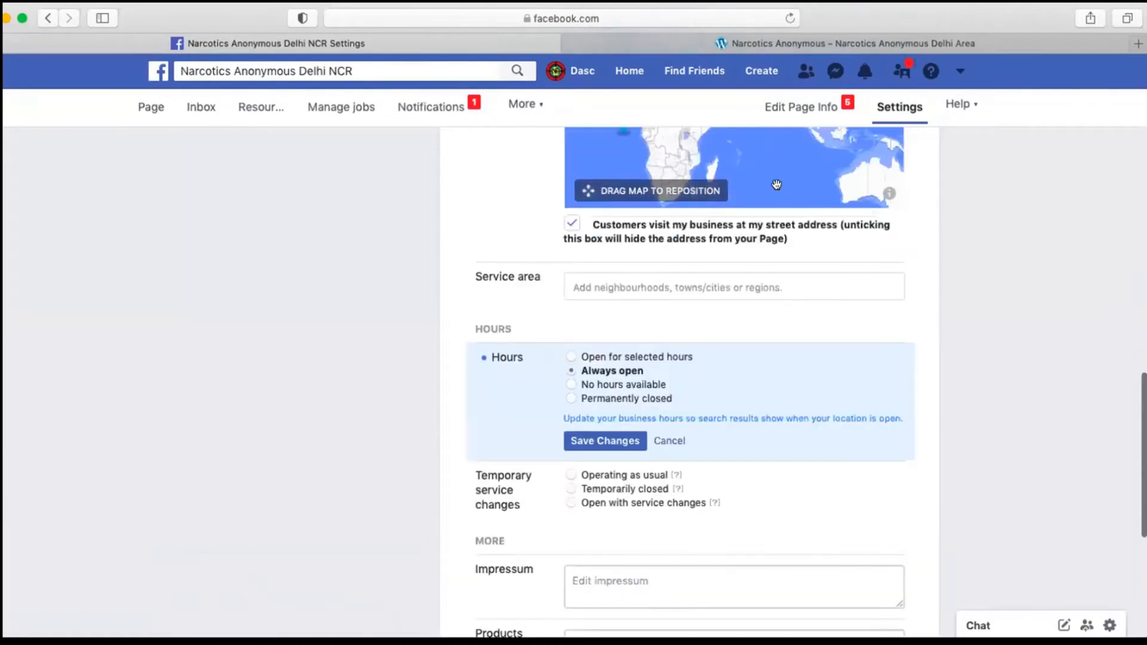
{"action": "scroll", "coordinate": [741, 344], "scroll_direction": "down", "scroll_amount": 7}
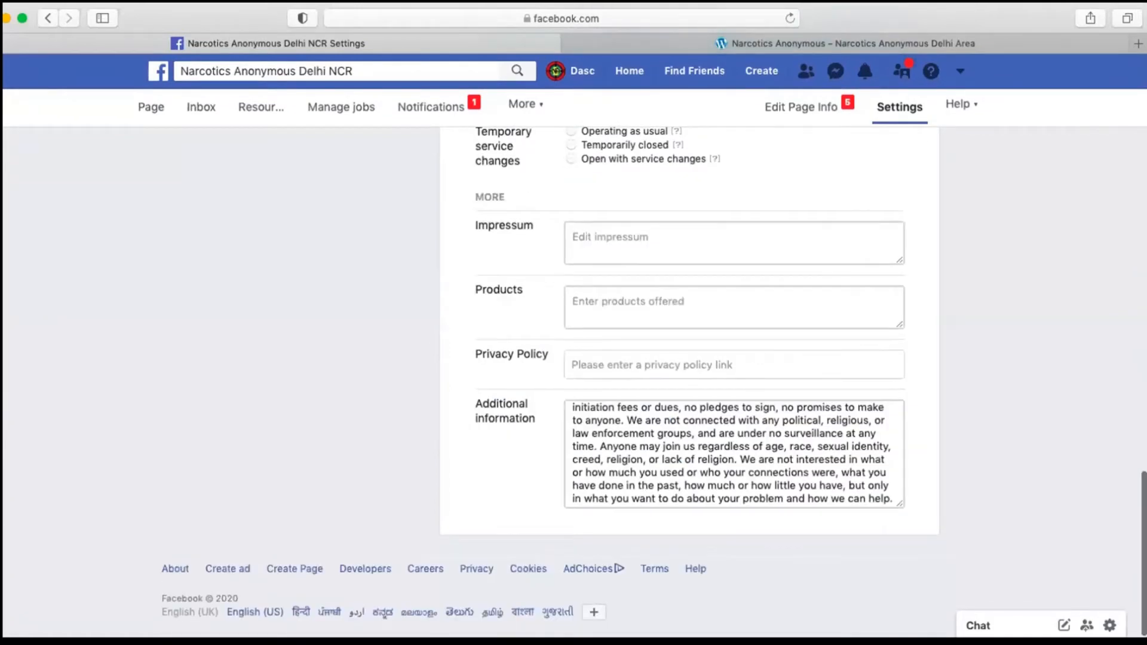
Step: Unpublish the Page in the general settings, giving the reason that the Page isn't finished yet
{"action": "scroll", "coordinate": [786, 303], "scroll_direction": "up", "scroll_amount": 8}
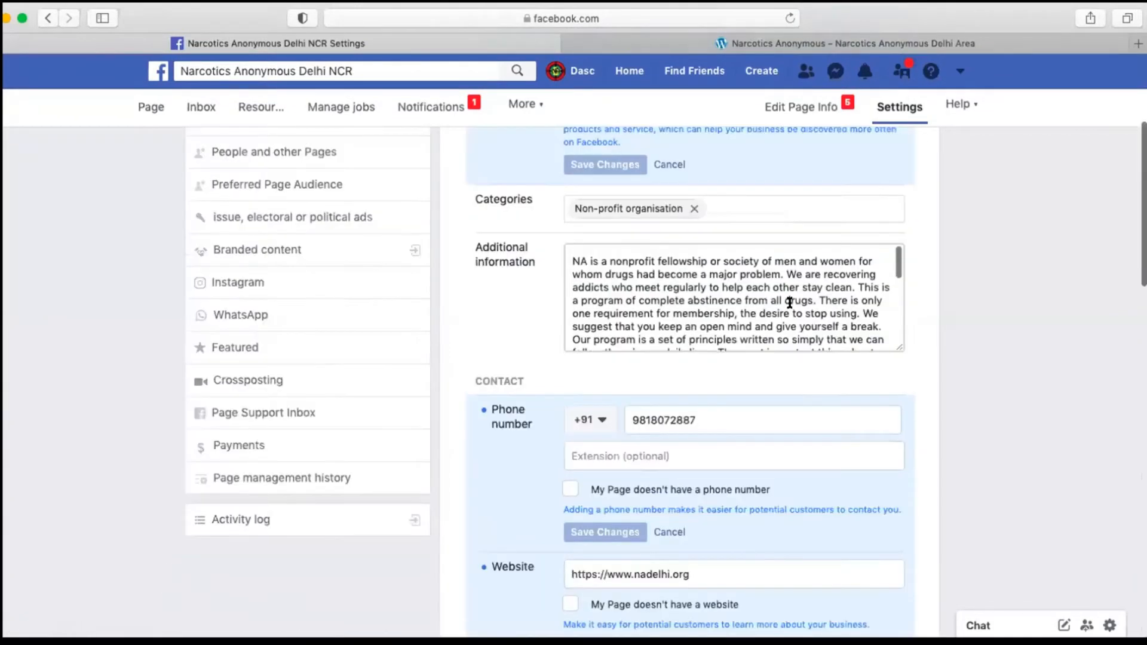
{"action": "scroll", "coordinate": [789, 303], "scroll_direction": "up", "scroll_amount": 5}
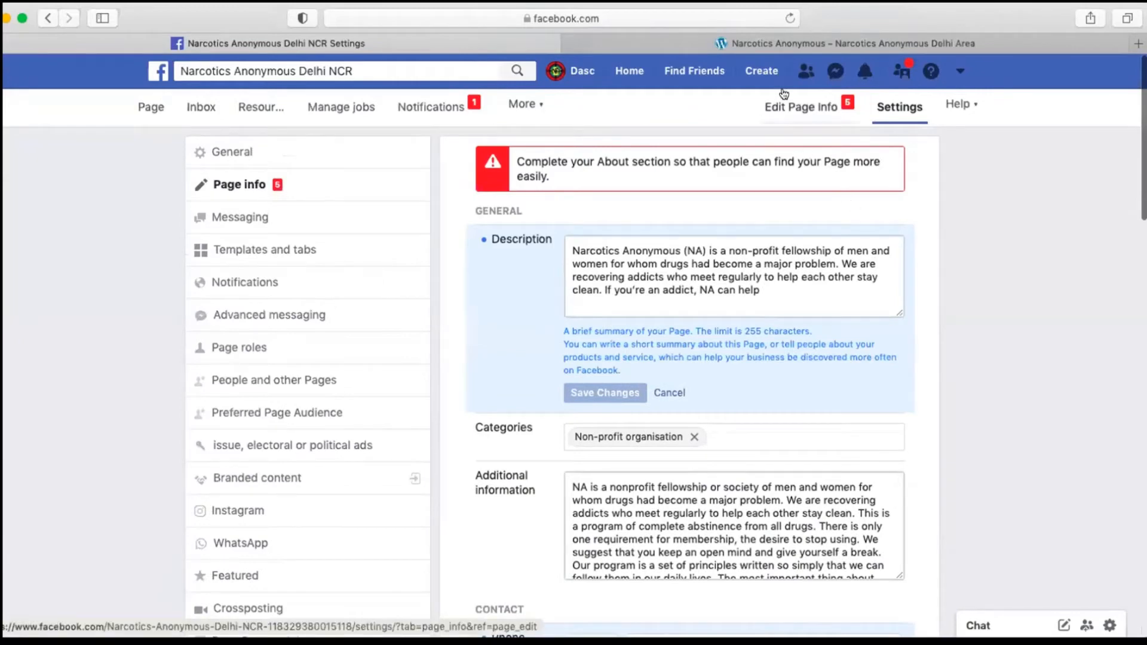
{"action": "left_click", "coordinate": [241, 153]}
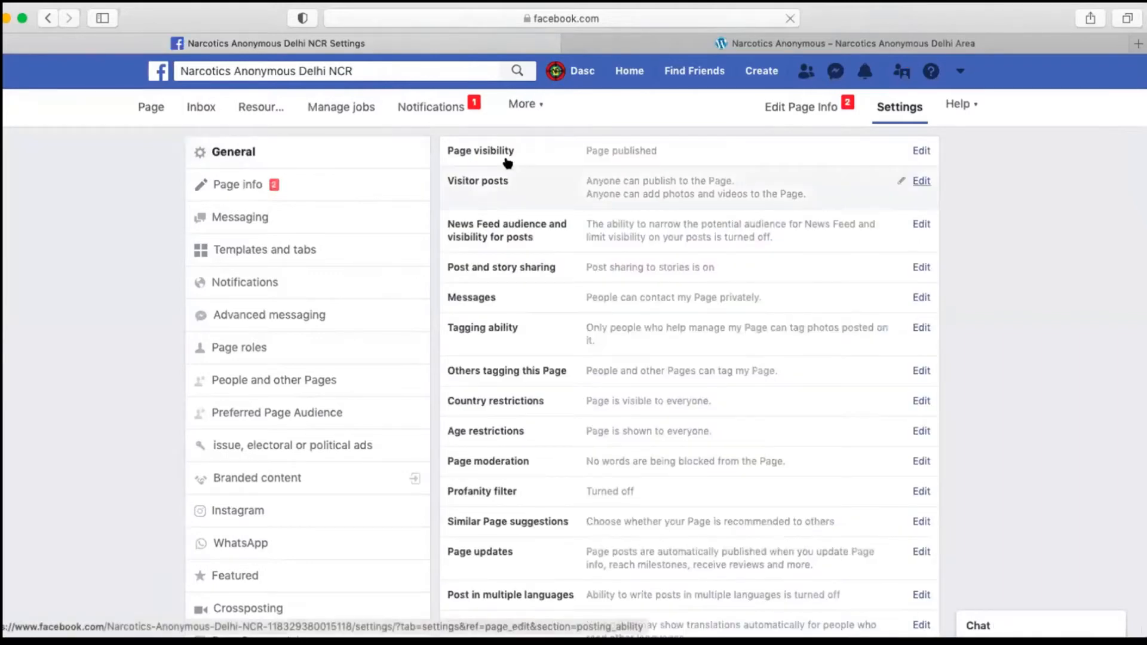
{"action": "left_click", "coordinate": [538, 152]}
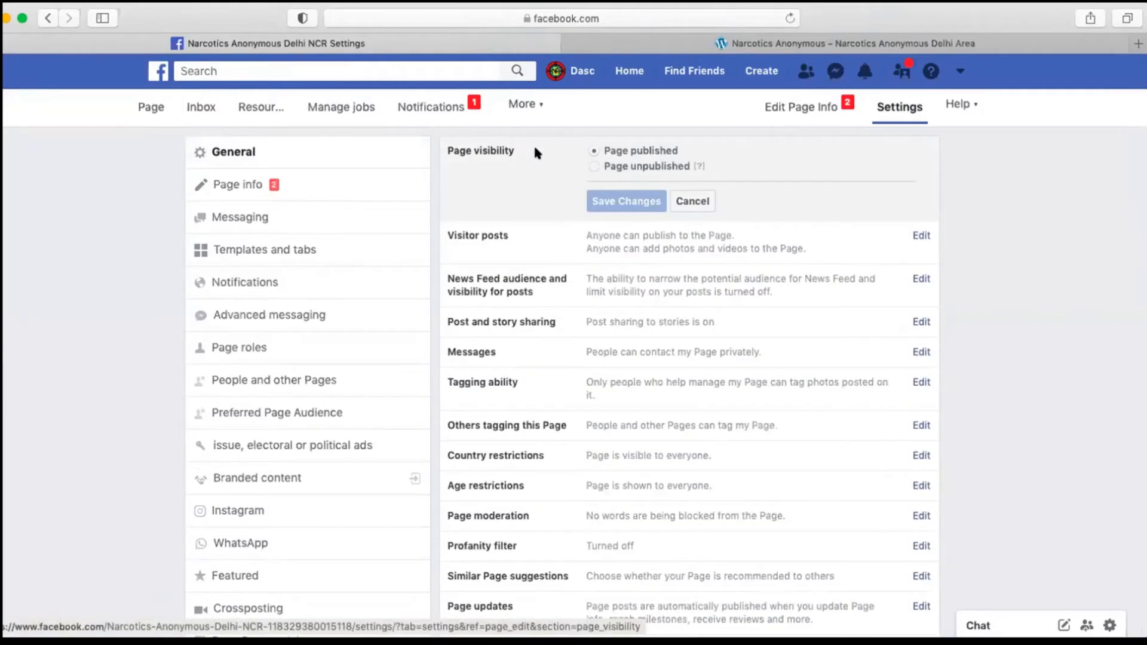
{"action": "left_click", "coordinate": [594, 167]}
{"action": "left_click", "coordinate": [636, 200]}
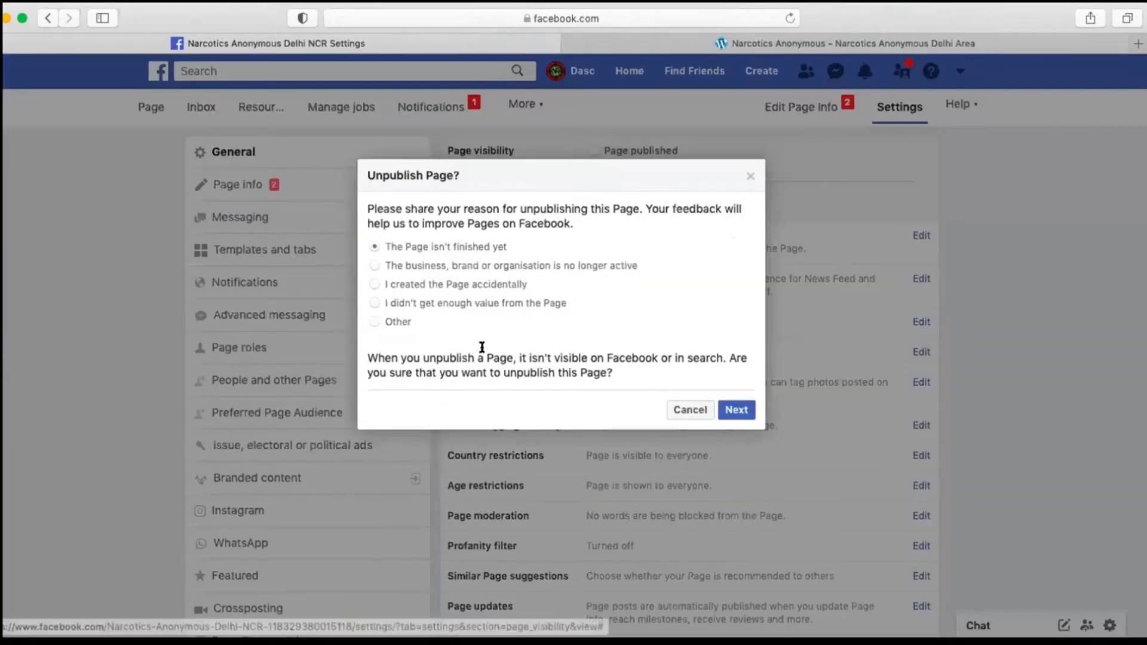
{"action": "left_click", "coordinate": [724, 410]}
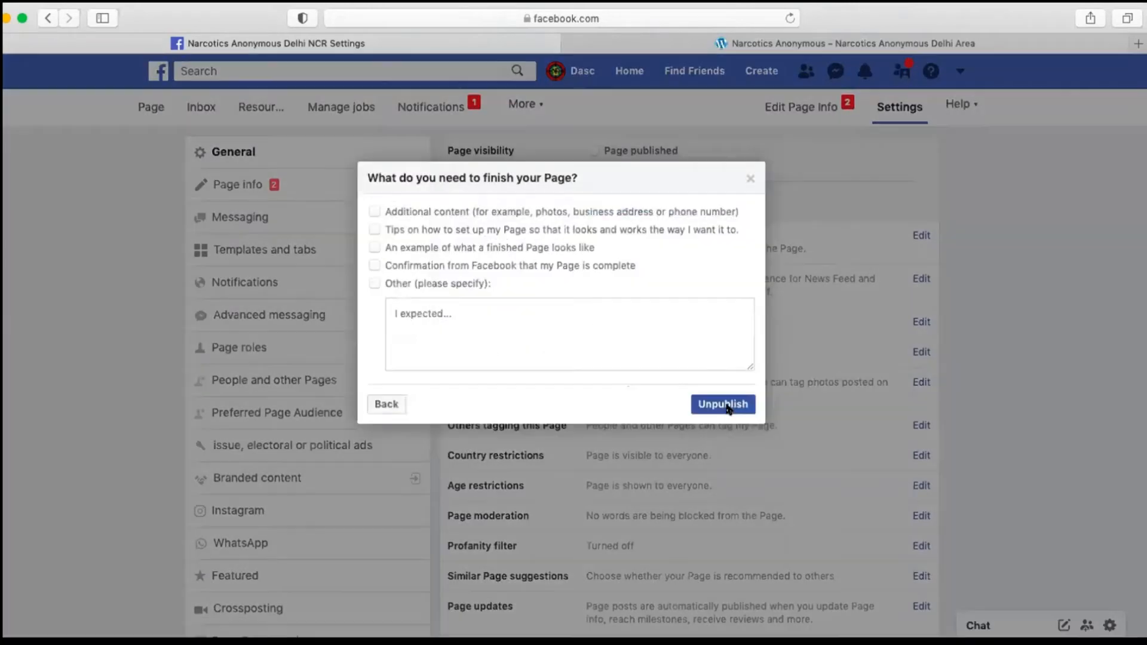
{"action": "left_click", "coordinate": [743, 406]}
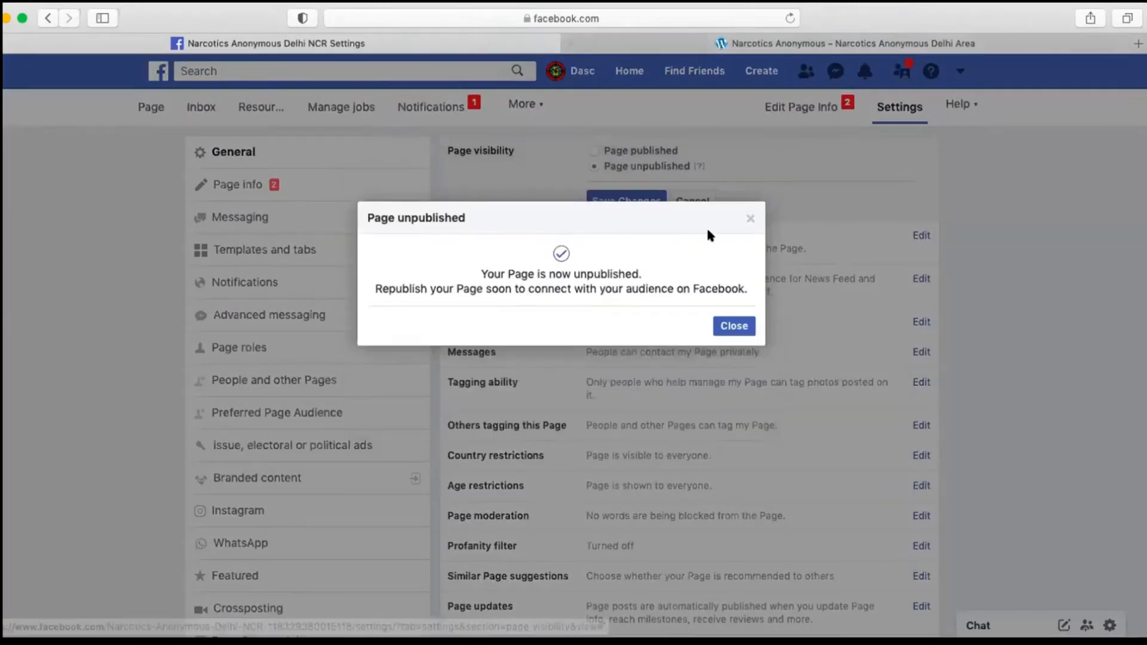
{"action": "left_click", "coordinate": [735, 328]}
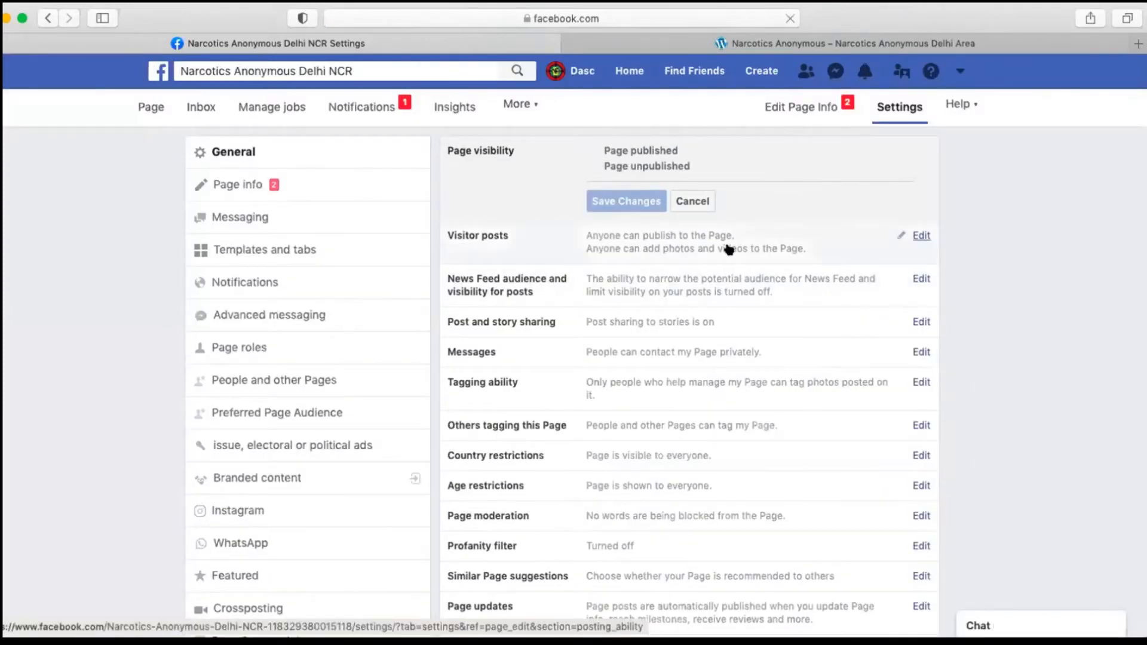
Step: Try to open the Visitor posts setting for editing
{"action": "left_click", "coordinate": [918, 238]}
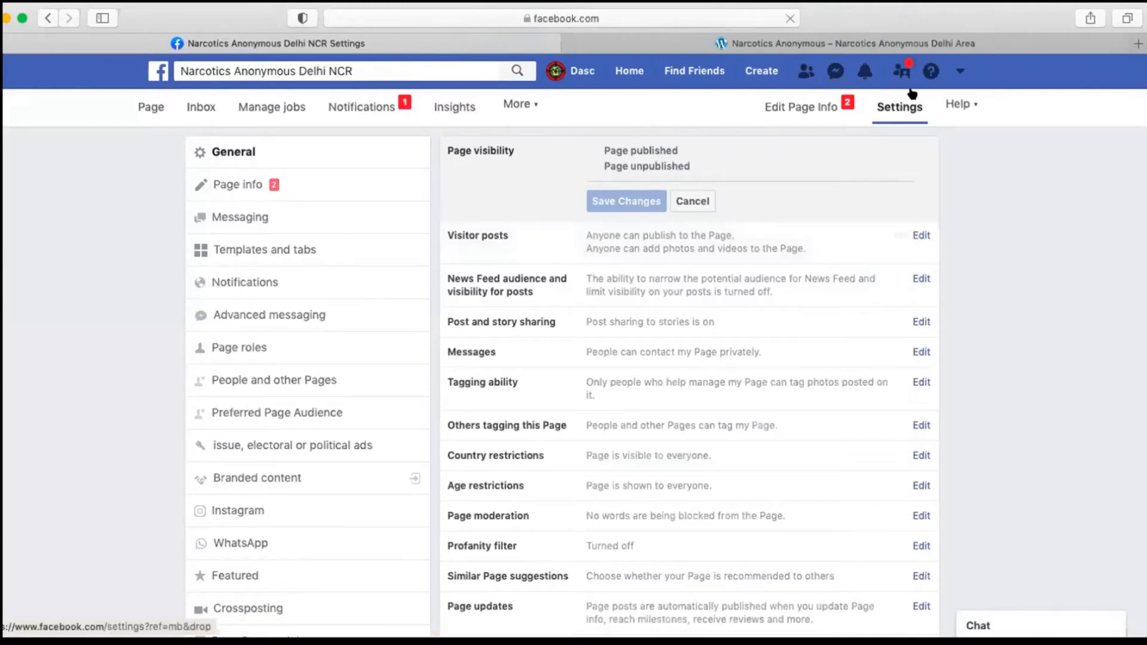
{"action": "left_click", "coordinate": [914, 238]}
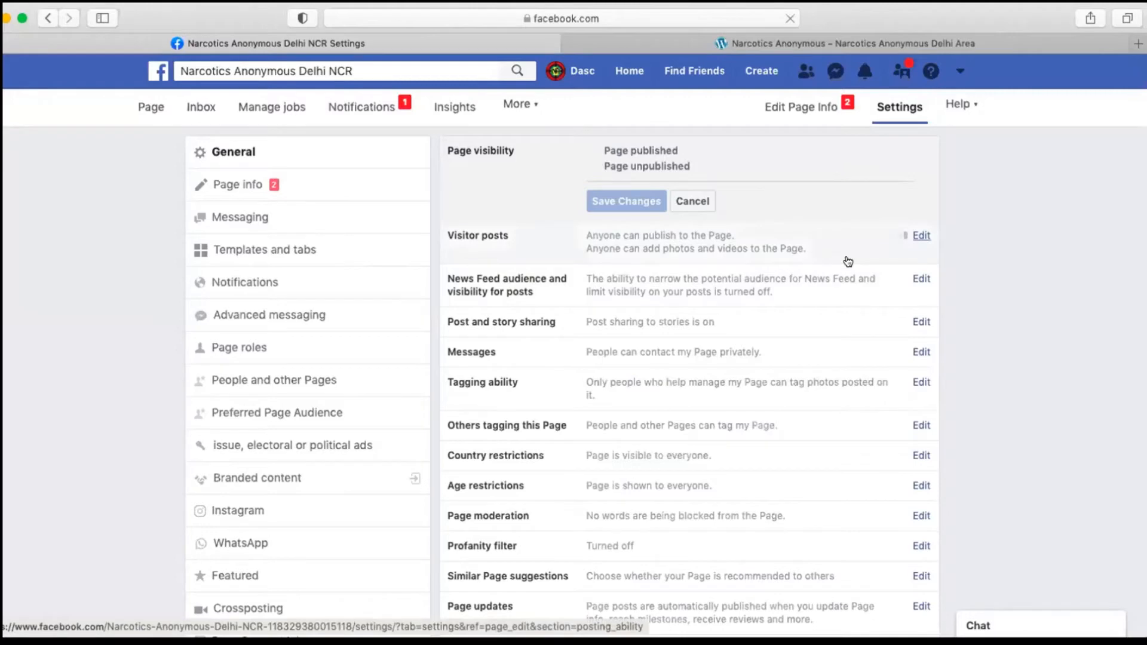
{"action": "left_click", "coordinate": [909, 235]}
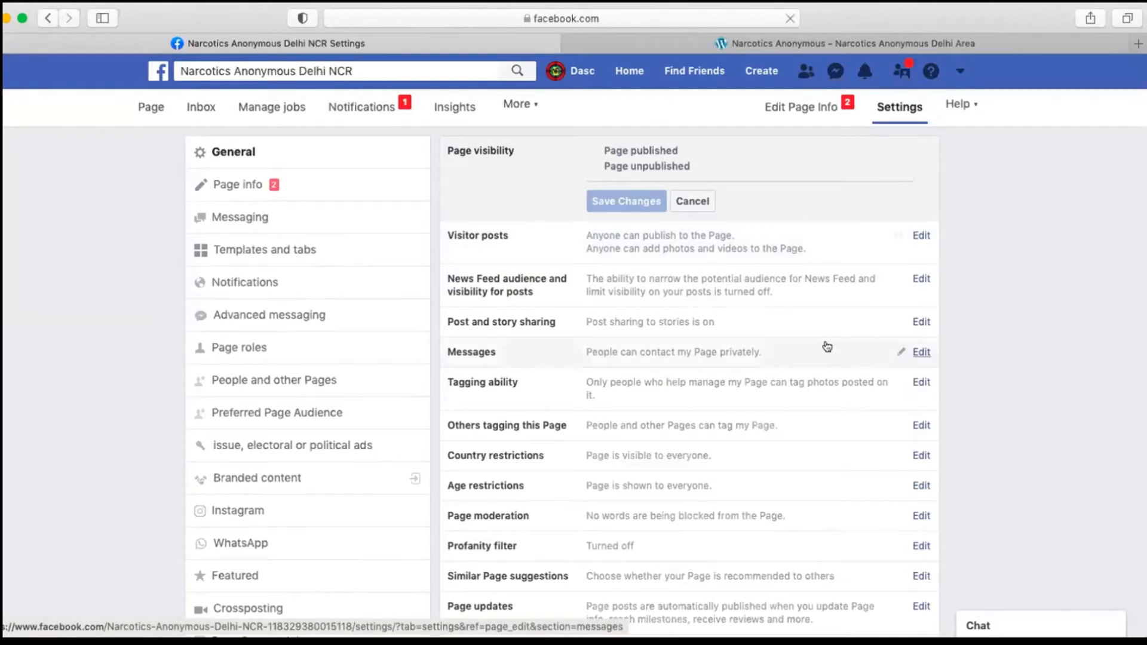
{"action": "left_click", "coordinate": [921, 236]}
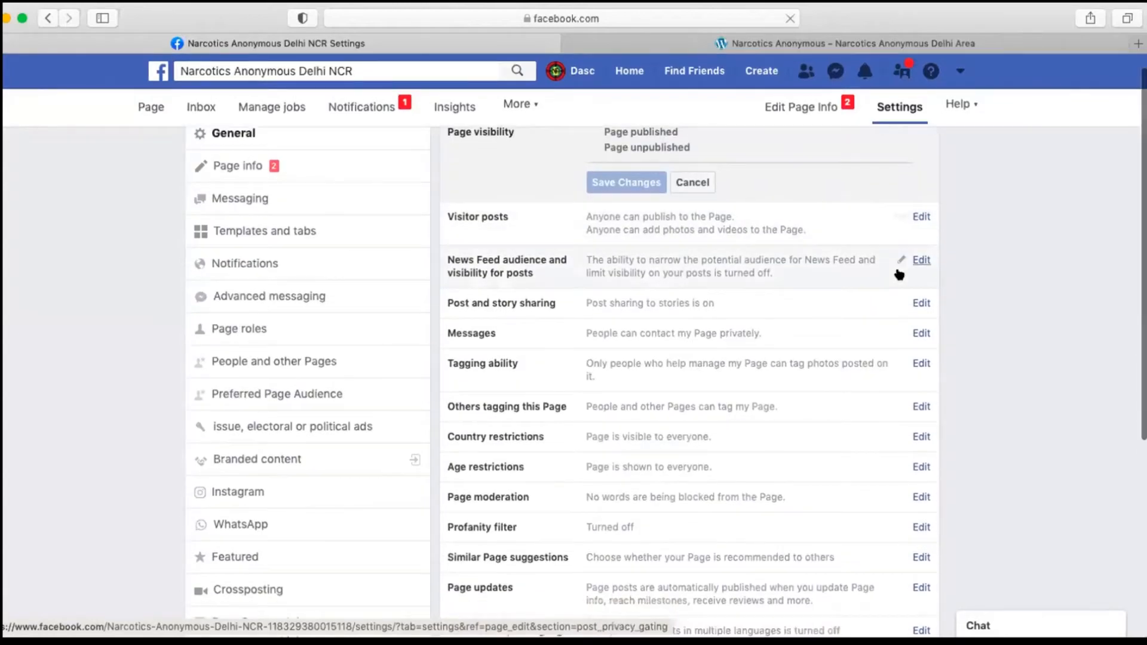
{"action": "left_click", "coordinate": [921, 235]}
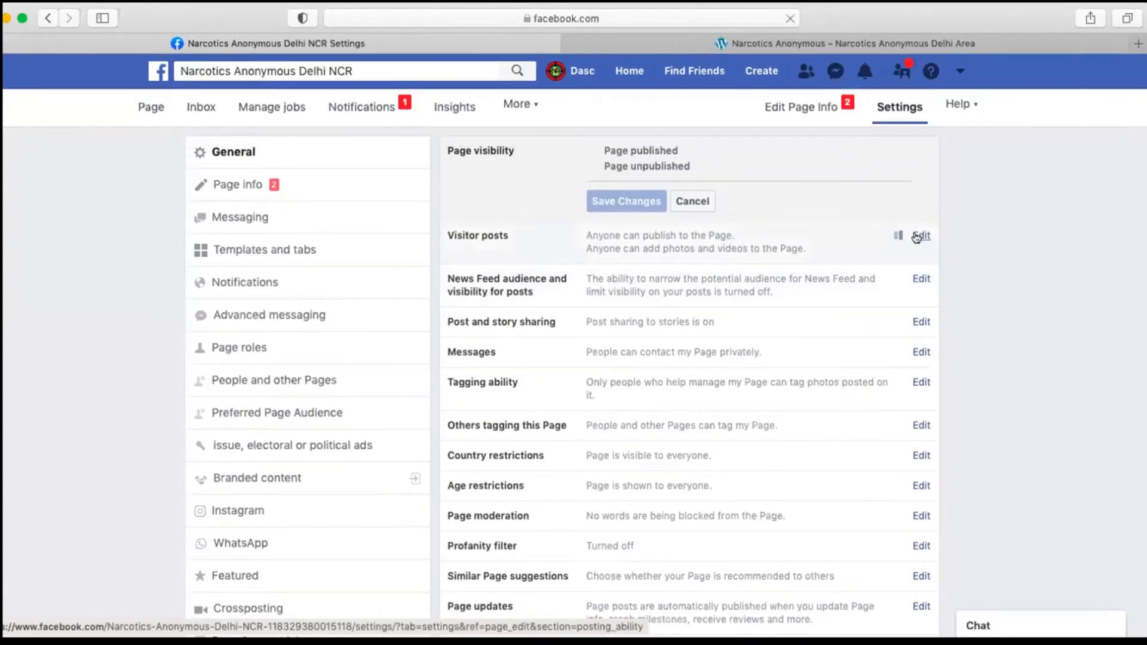
{"action": "scroll", "coordinate": [545, 402], "scroll_direction": "down", "scroll_amount": 3}
{"action": "left_click", "coordinate": [909, 235]}
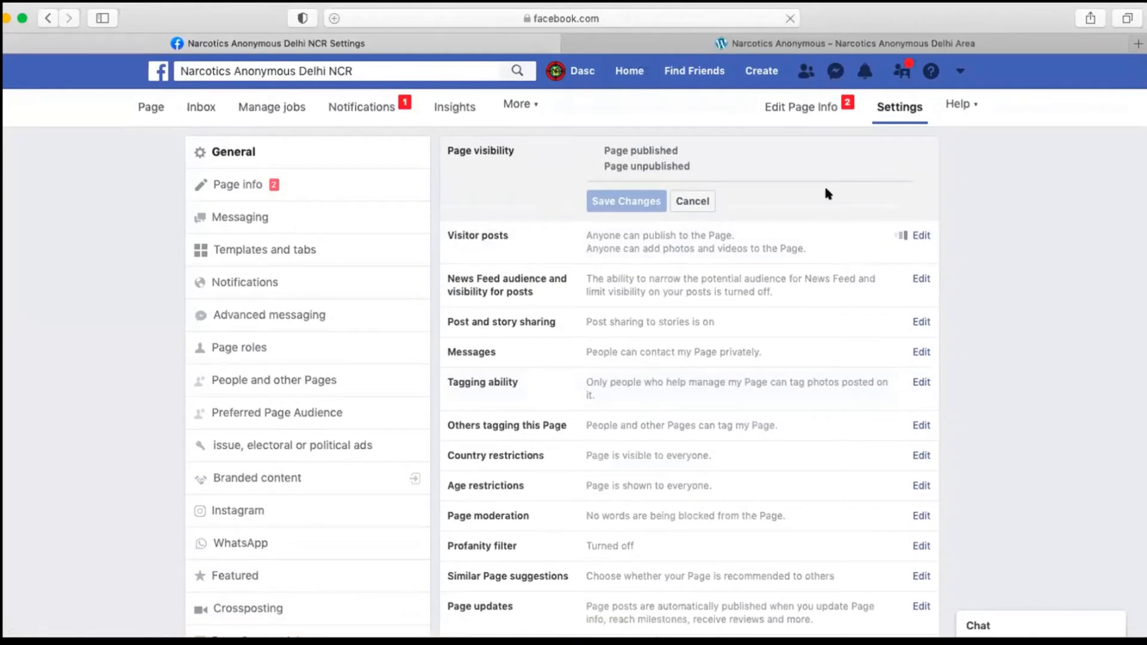
Step: Reload the settings page, then disable posts by other people on the Page and save the visitor posts setting
{"action": "left_click", "coordinate": [619, 14]}
{"action": "key", "text": "Return"}
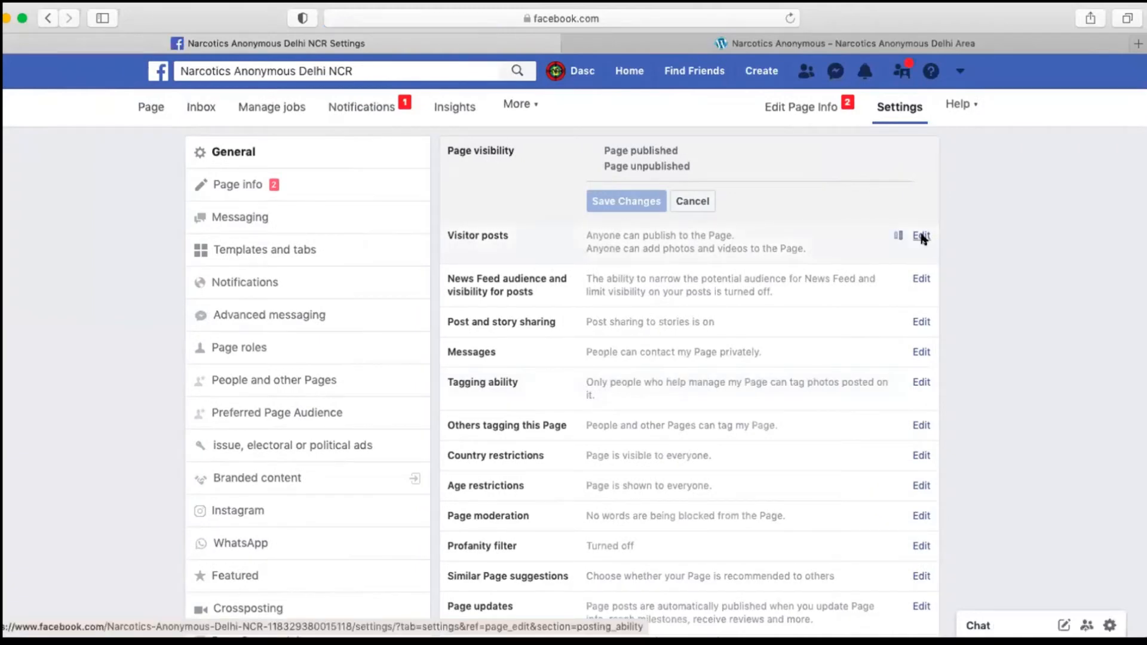
{"action": "left_click", "coordinate": [922, 237]}
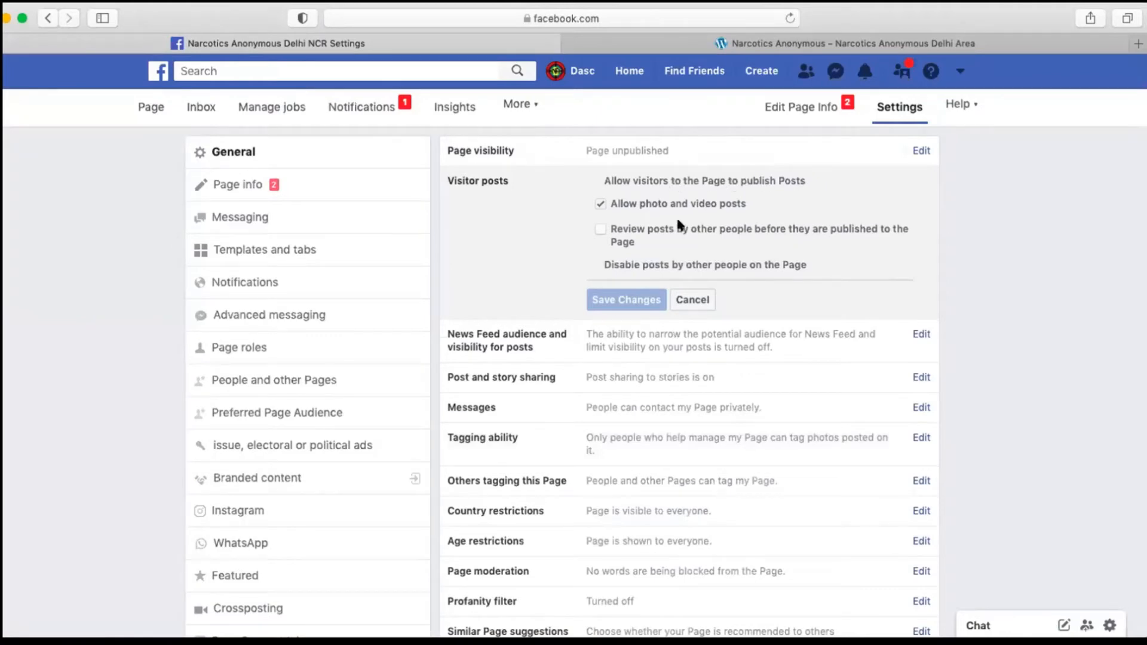
{"action": "mouse_move", "coordinate": [601, 235]}
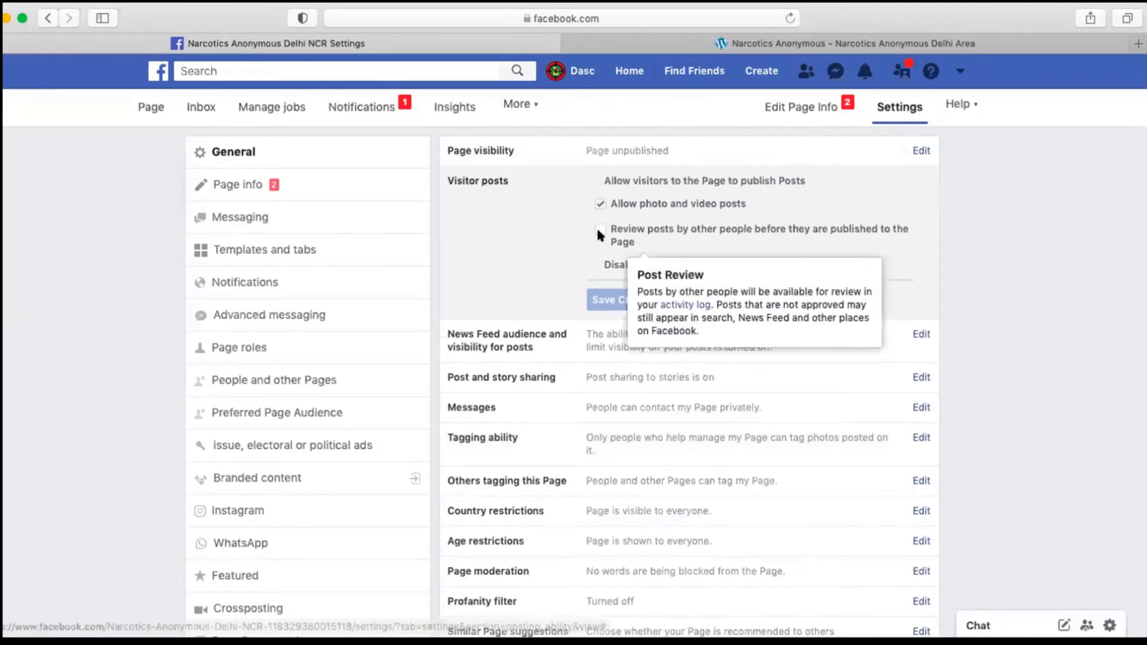
{"action": "left_click", "coordinate": [602, 265]}
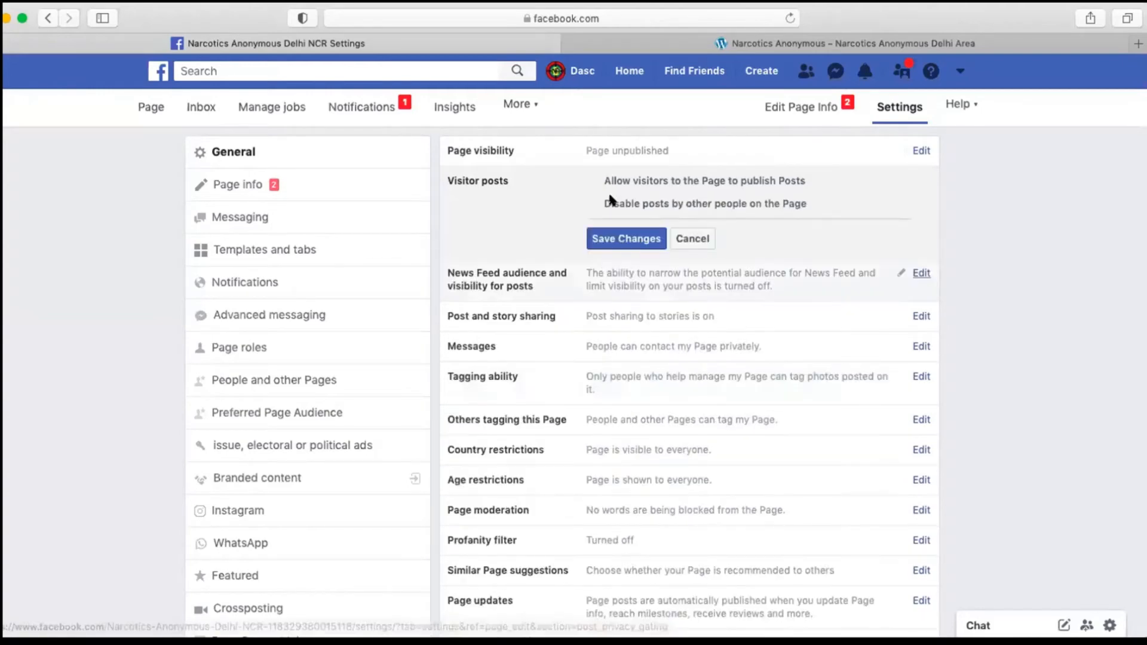
{"action": "left_click", "coordinate": [625, 239]}
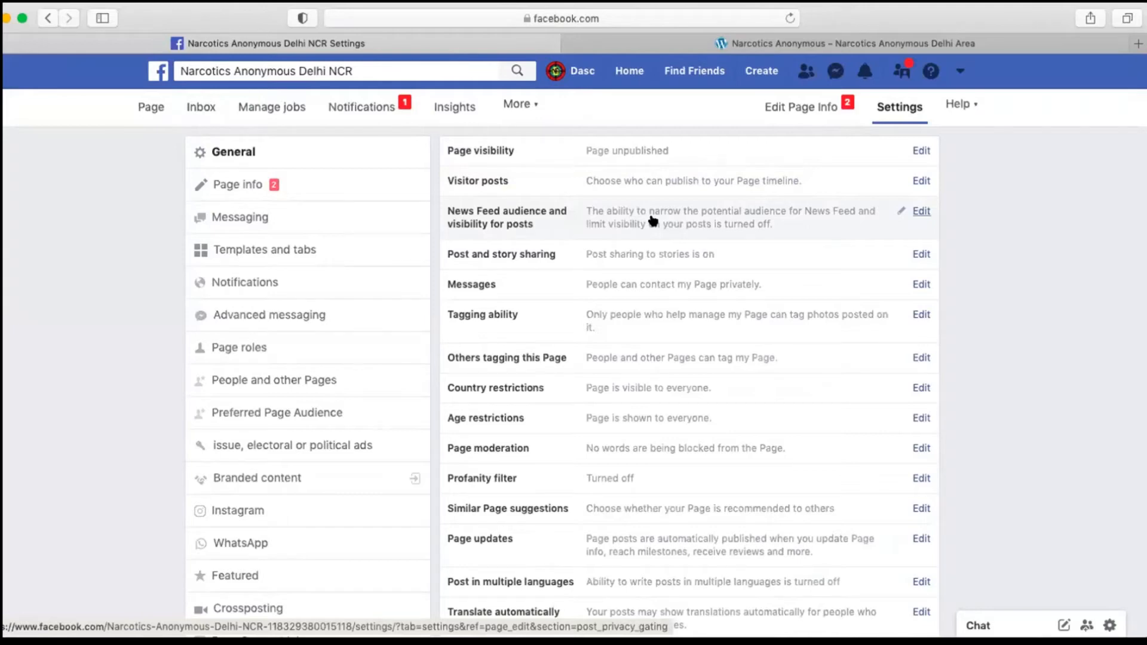
Step: Examine the options for letting visitors publish posts and keep posts by other people disabled
{"action": "left_click", "coordinate": [687, 179]}
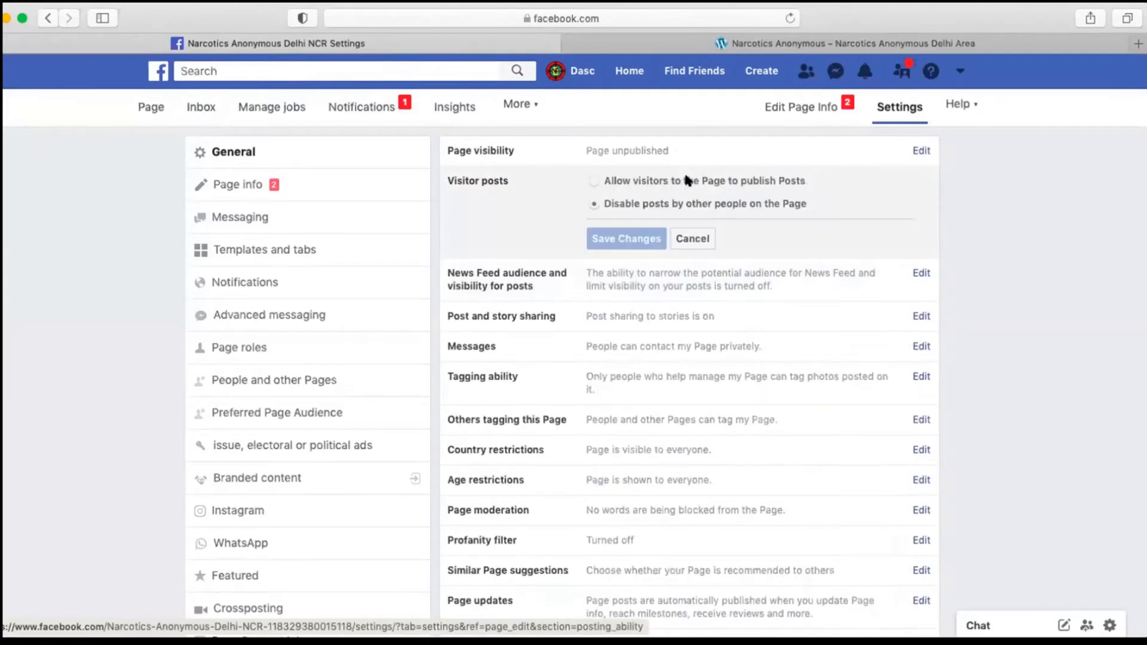
{"action": "left_click", "coordinate": [590, 180]}
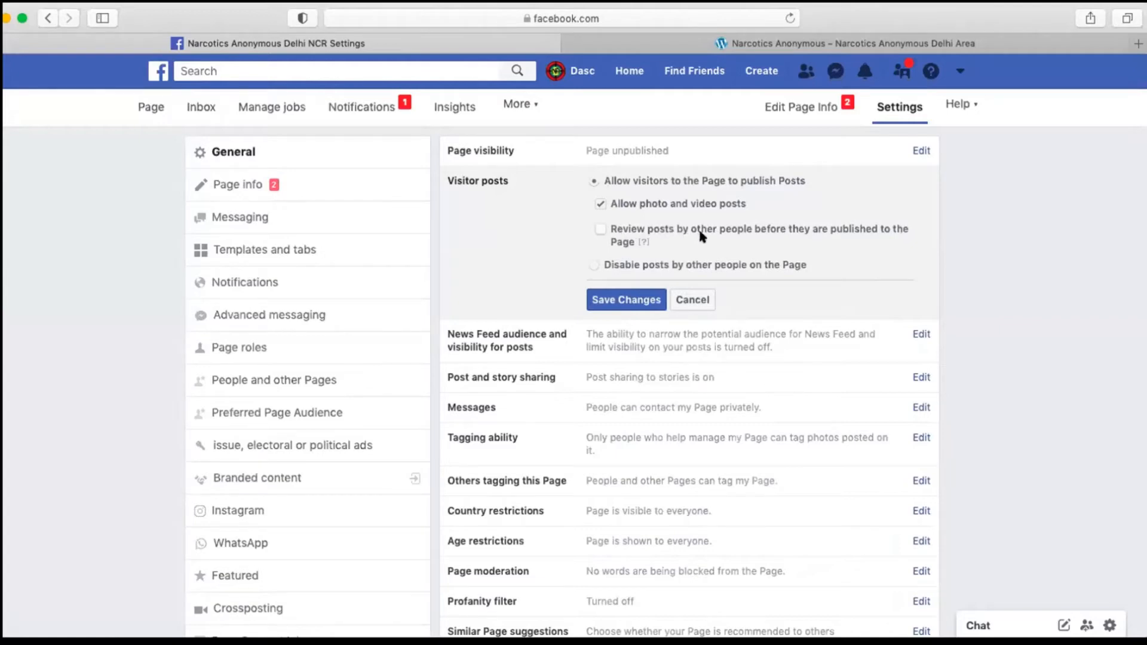
{"action": "left_click", "coordinate": [594, 266]}
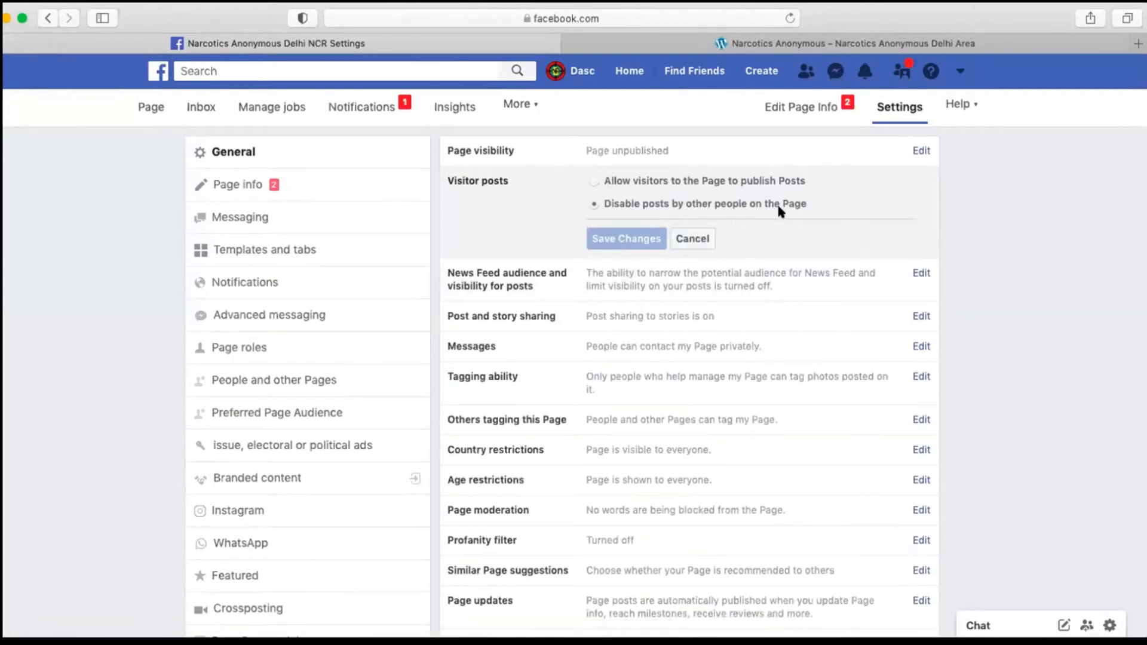
Step: Switch the News Feed audience selection and post visibility option on and back off without saving
{"action": "left_click", "coordinate": [594, 276]}
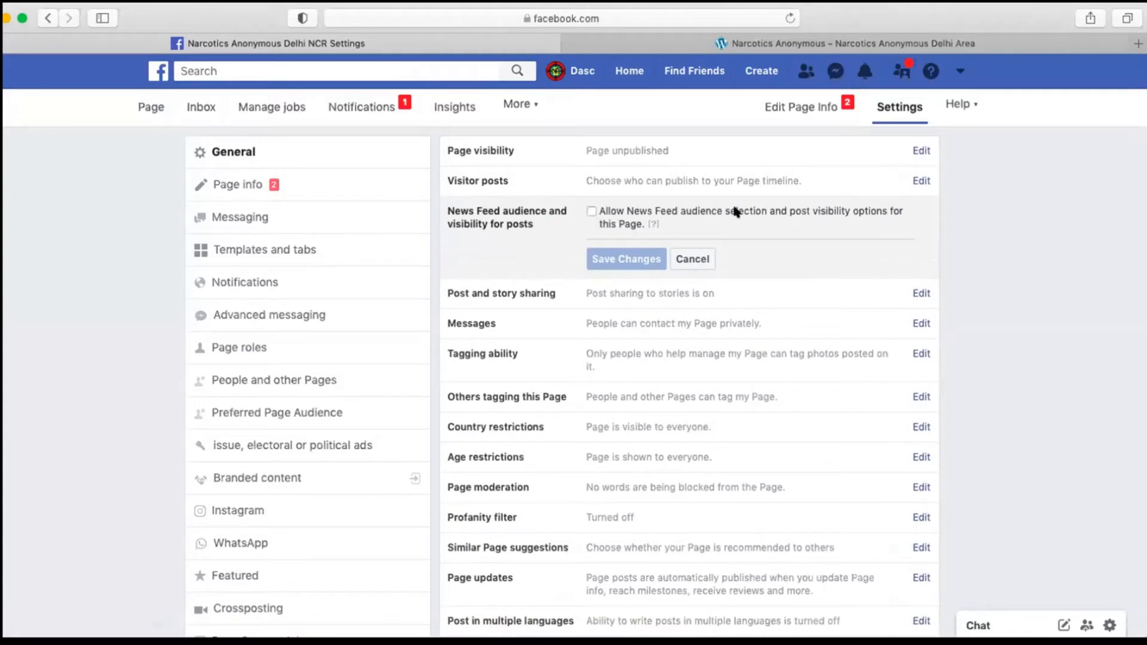
{"action": "mouse_move", "coordinate": [653, 224]}
{"action": "left_click", "coordinate": [590, 210]}
{"action": "left_click", "coordinate": [589, 210]}
{"action": "left_click", "coordinate": [589, 210]}
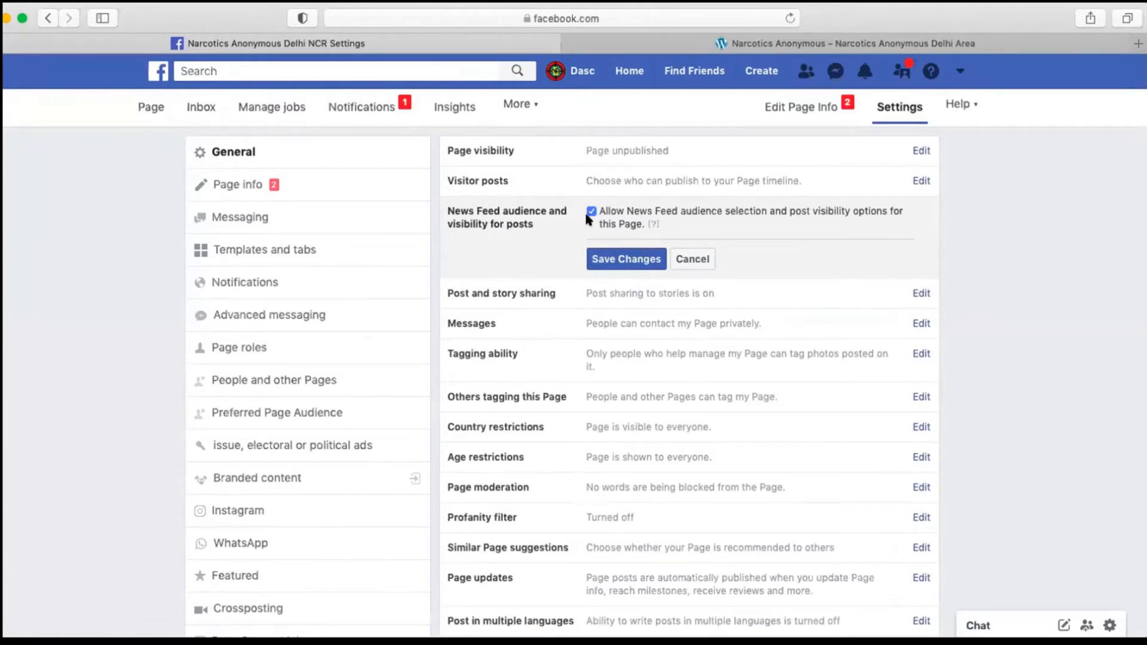
{"action": "left_click", "coordinate": [591, 211]}
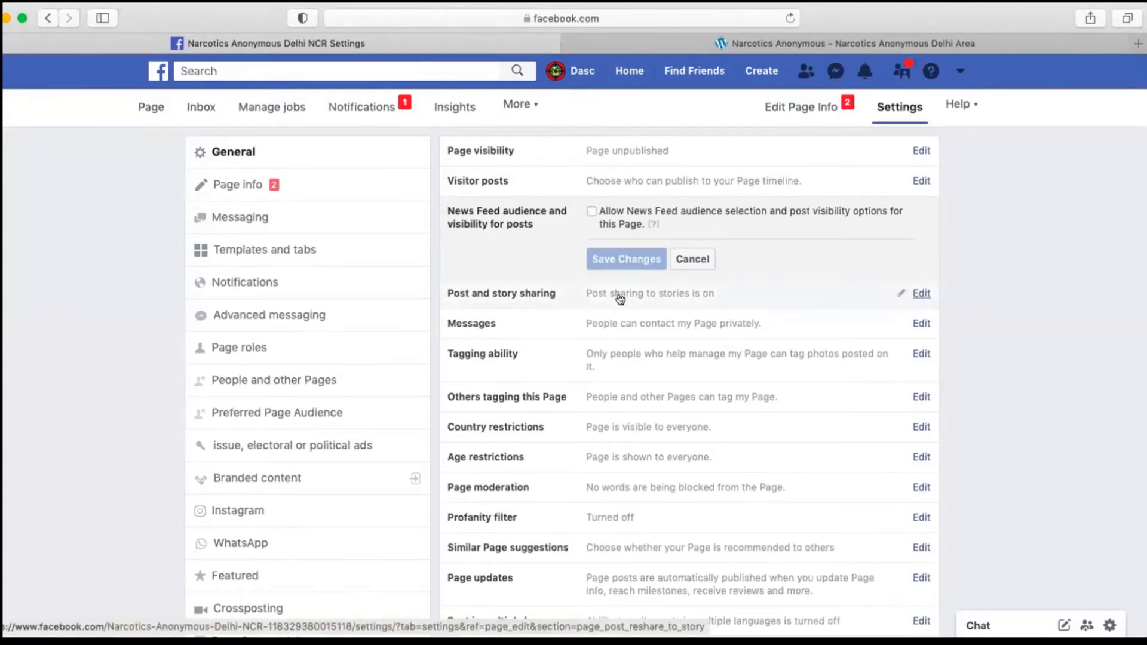
Step: Examine the Page's post and story sharing options and its private messages setting
{"action": "left_click", "coordinate": [620, 299]}
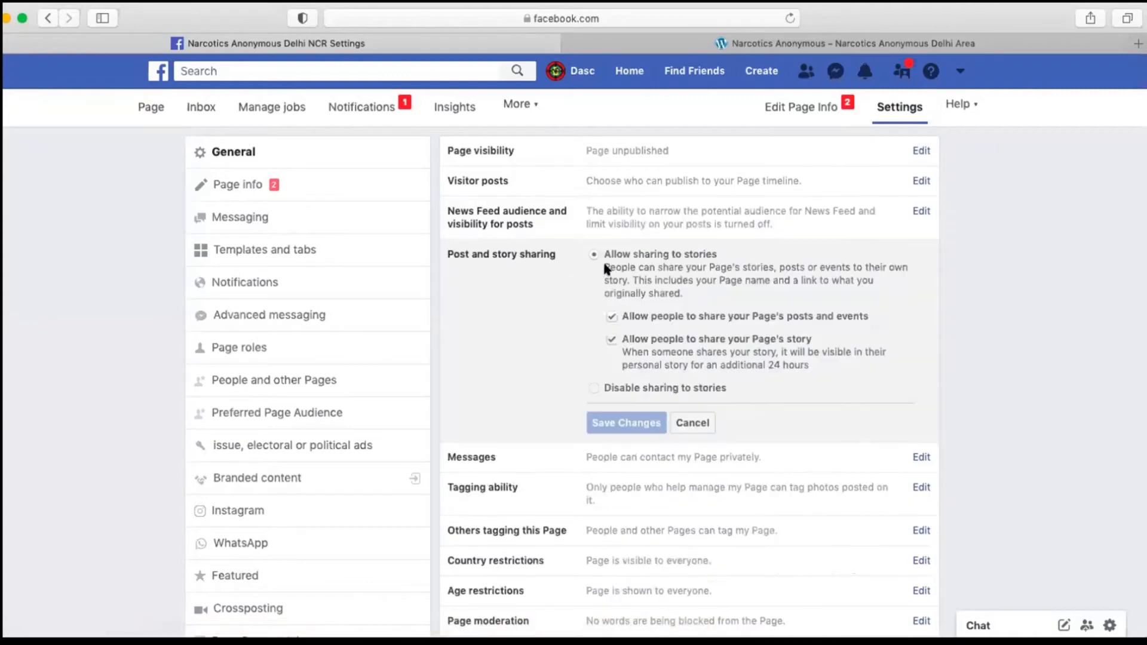
{"action": "scroll", "coordinate": [663, 332], "scroll_direction": "down", "scroll_amount": 1}
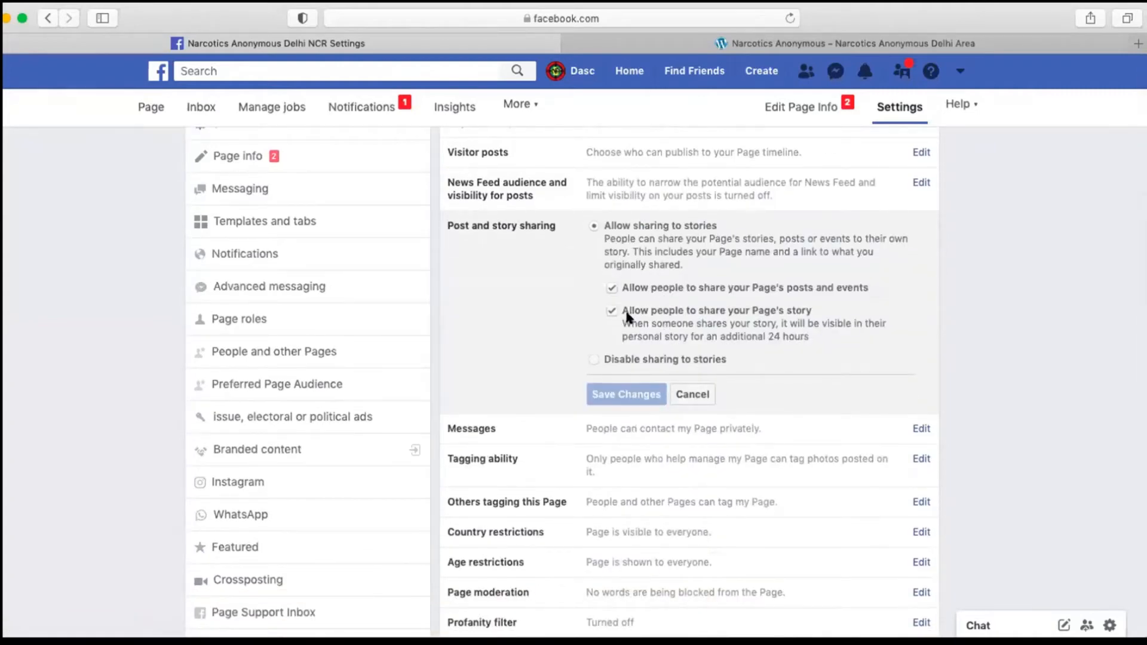
{"action": "scroll", "coordinate": [712, 291], "scroll_direction": "up", "scroll_amount": 1}
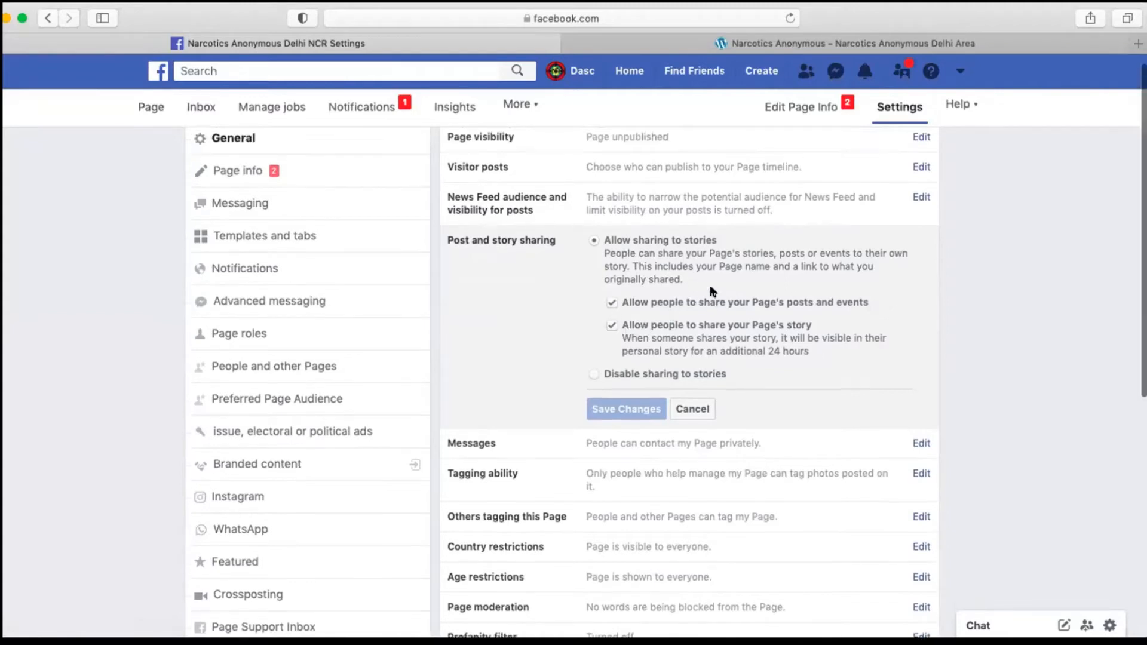
{"action": "scroll", "coordinate": [713, 291], "scroll_direction": "up", "scroll_amount": 1}
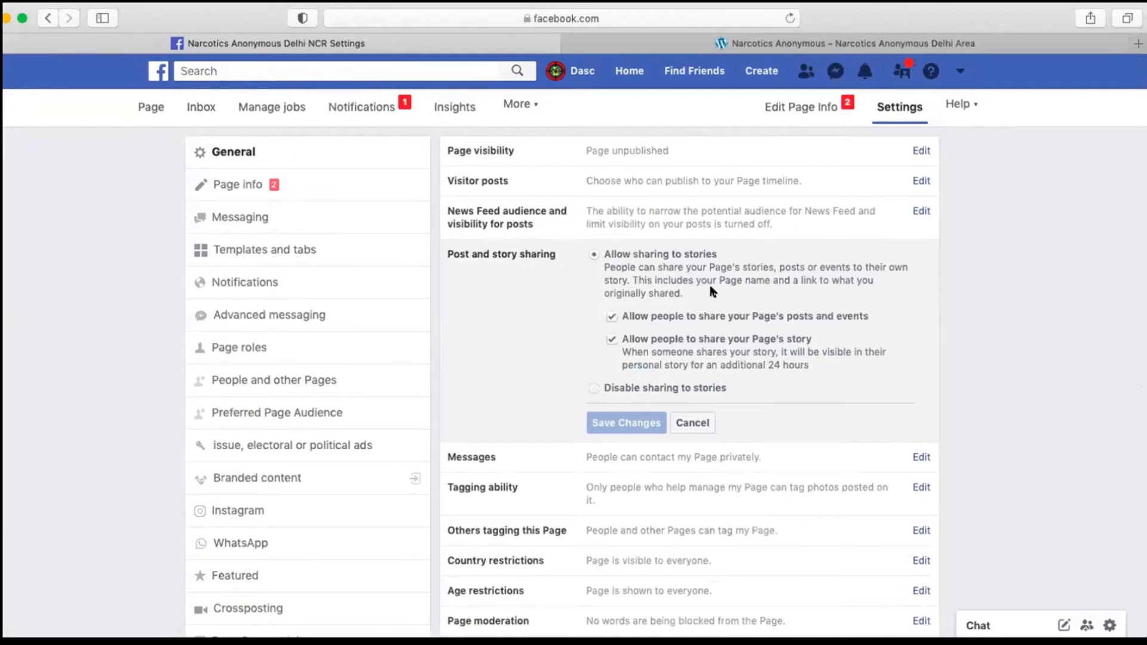
{"action": "scroll", "coordinate": [713, 291], "scroll_direction": "down", "scroll_amount": 1}
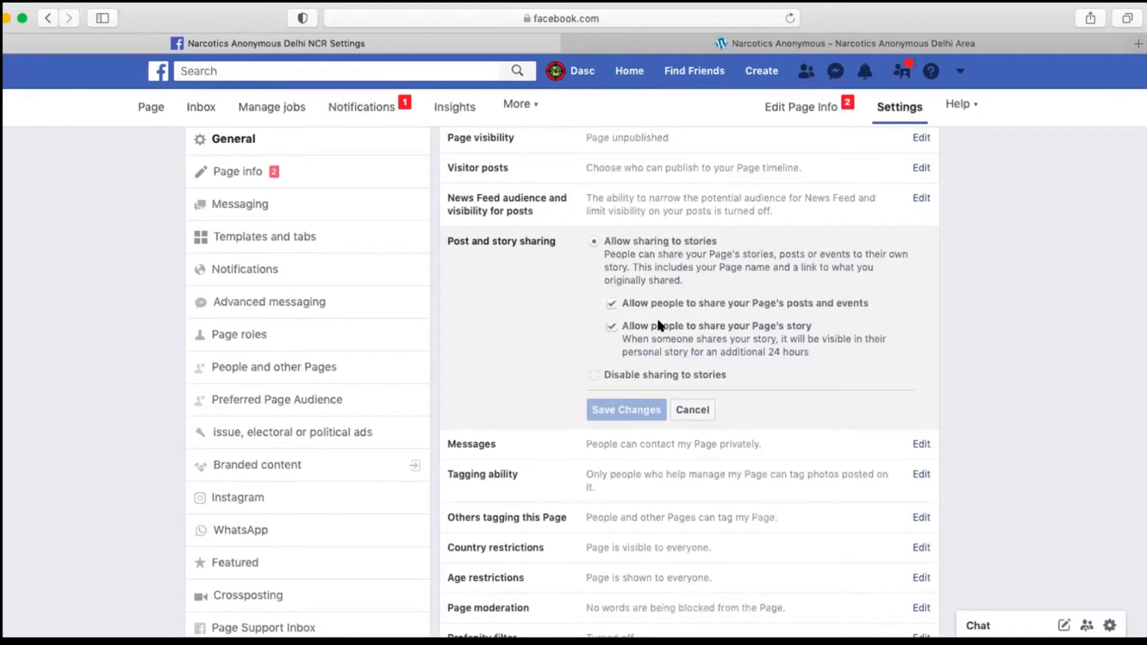
{"action": "scroll", "coordinate": [660, 325], "scroll_direction": "down", "scroll_amount": 2}
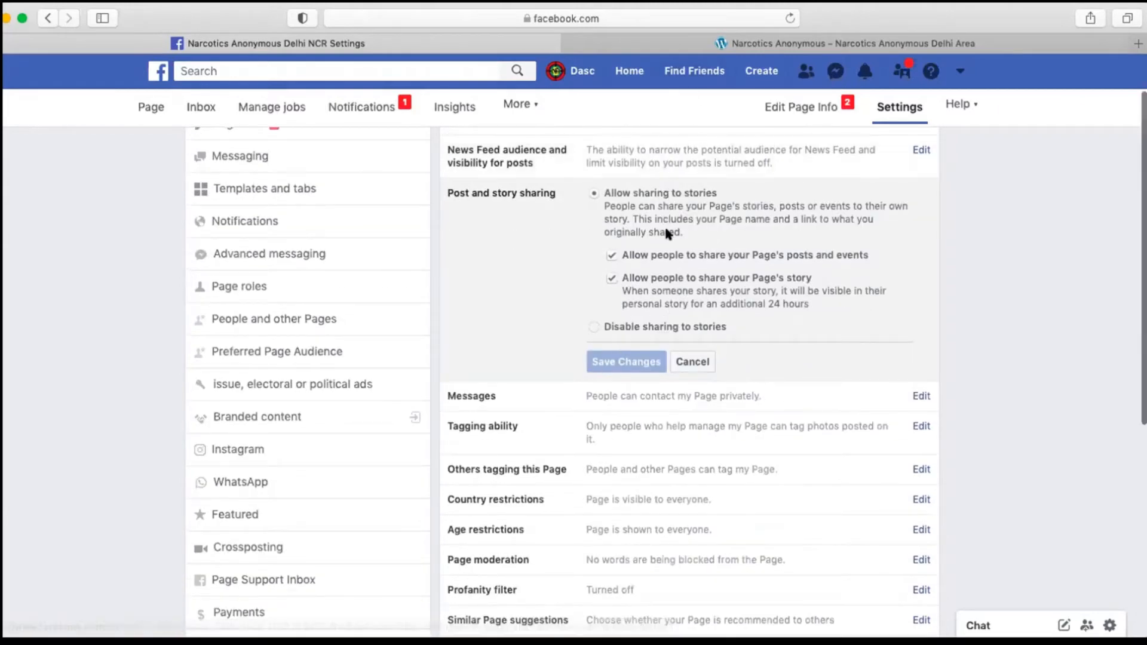
{"action": "scroll", "coordinate": [617, 395], "scroll_direction": "down", "scroll_amount": 1}
{"action": "left_click", "coordinate": [620, 386]}
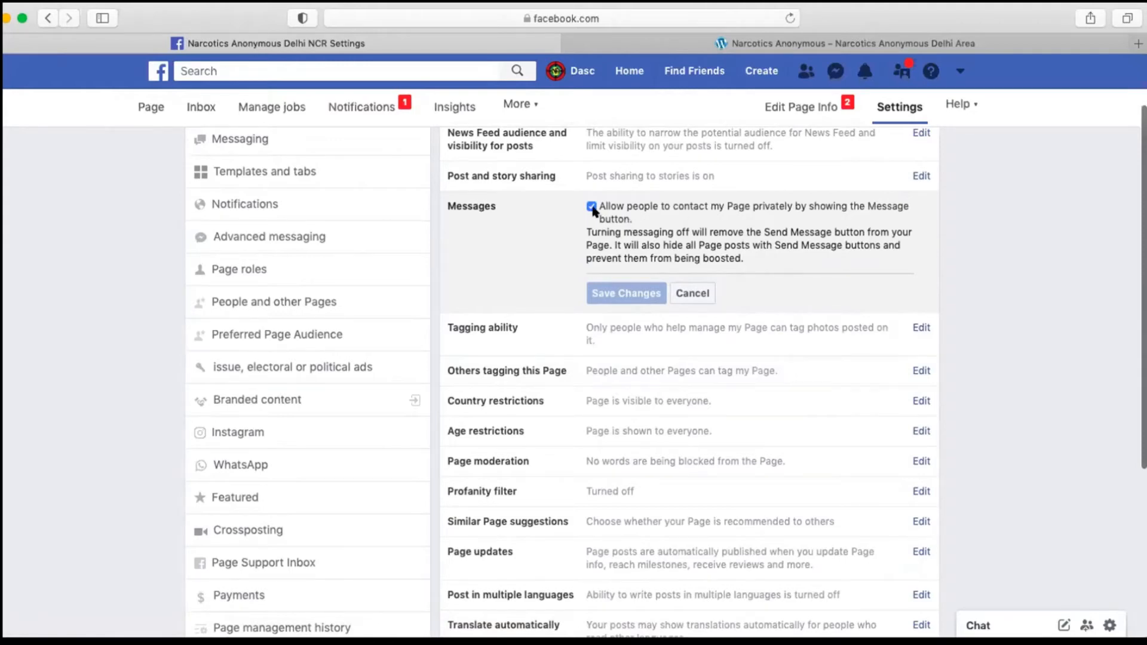
Step: Examine the Tagging ability setting and leave tagging of the Page's photos and videos by others turned off
{"action": "scroll", "coordinate": [600, 327], "scroll_direction": "down", "scroll_amount": 1}
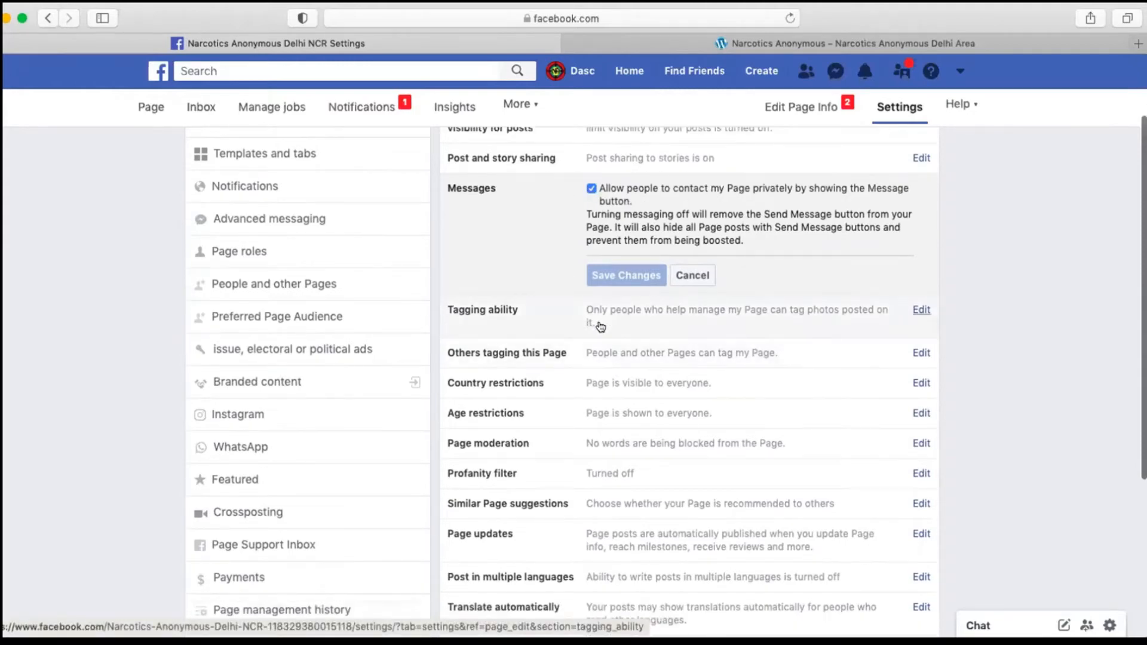
{"action": "left_click", "coordinate": [600, 324]}
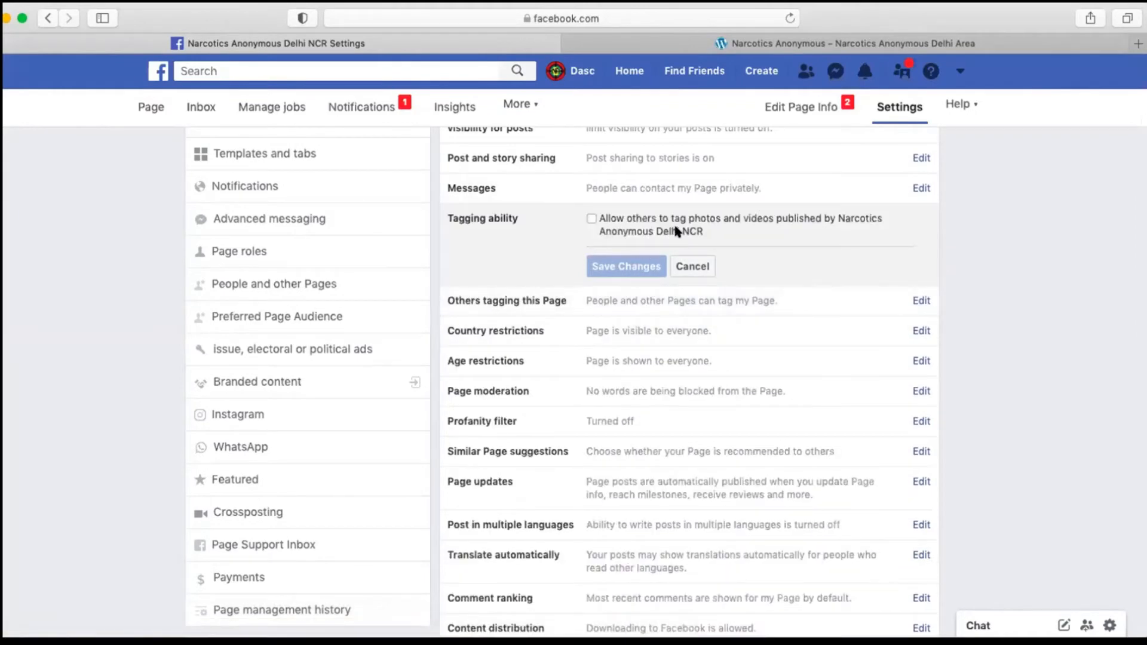
{"action": "left_click", "coordinate": [591, 219]}
{"action": "left_click", "coordinate": [592, 219]}
{"action": "scroll", "coordinate": [626, 232], "scroll_direction": "up", "scroll_amount": 1}
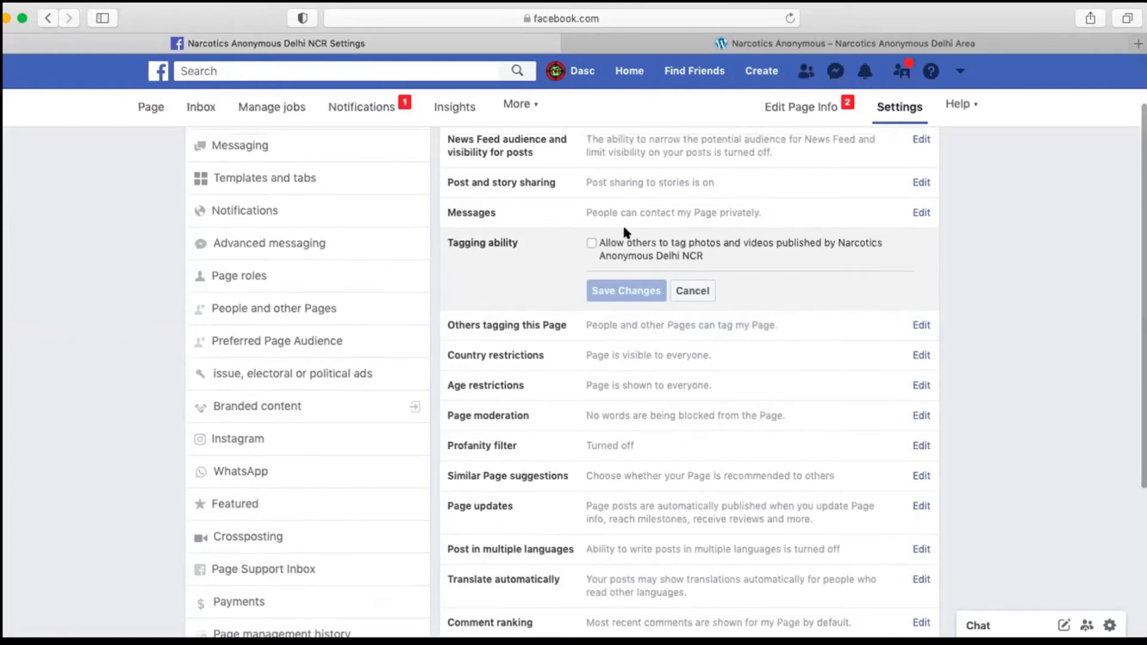
Step: Turn off the option that lets people and other Pages tag Narcotics Anonymous Delhi NCR and save the change
{"action": "scroll", "coordinate": [626, 232], "scroll_direction": "up", "scroll_amount": 2}
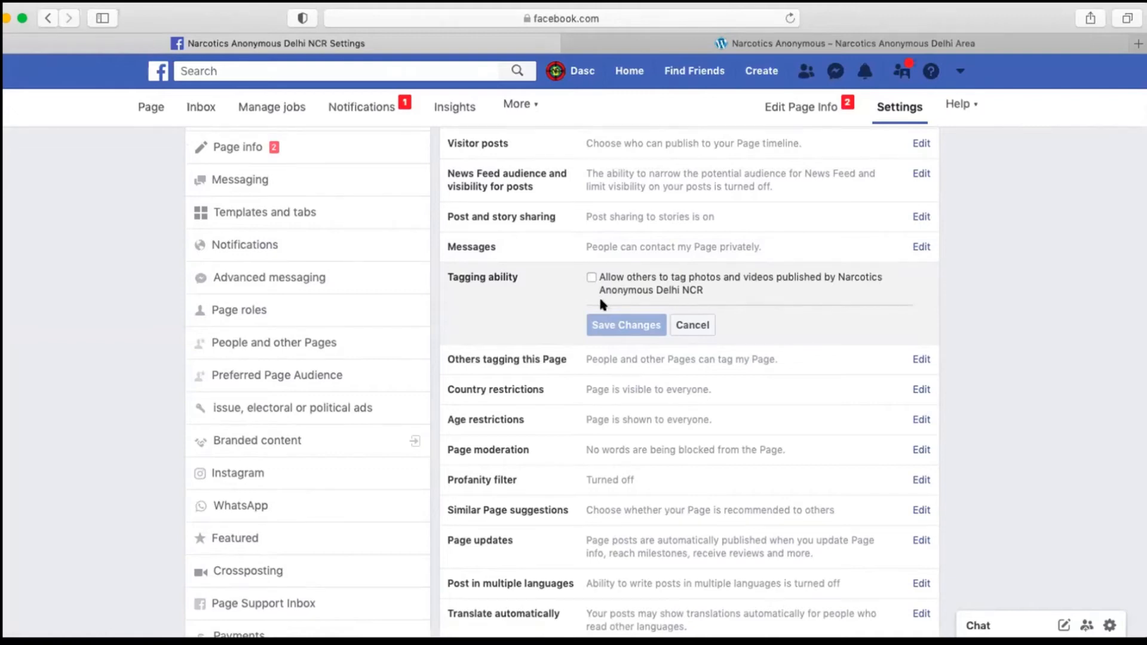
{"action": "scroll", "coordinate": [601, 305], "scroll_direction": "down", "scroll_amount": 1}
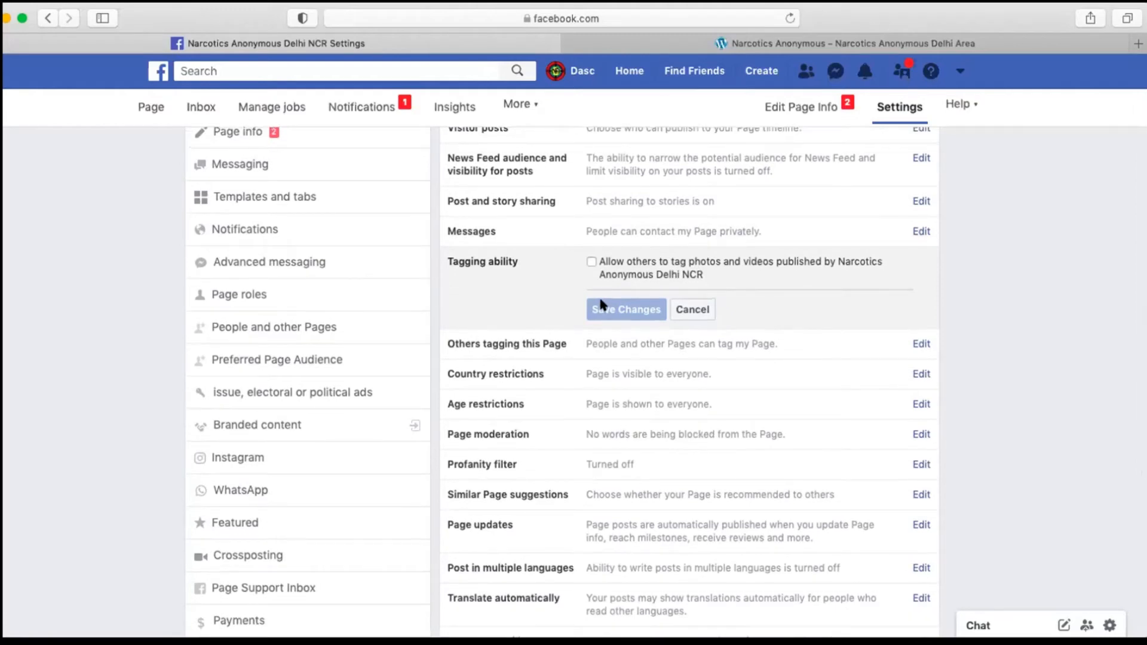
{"action": "scroll", "coordinate": [597, 261], "scroll_direction": "down", "scroll_amount": 3}
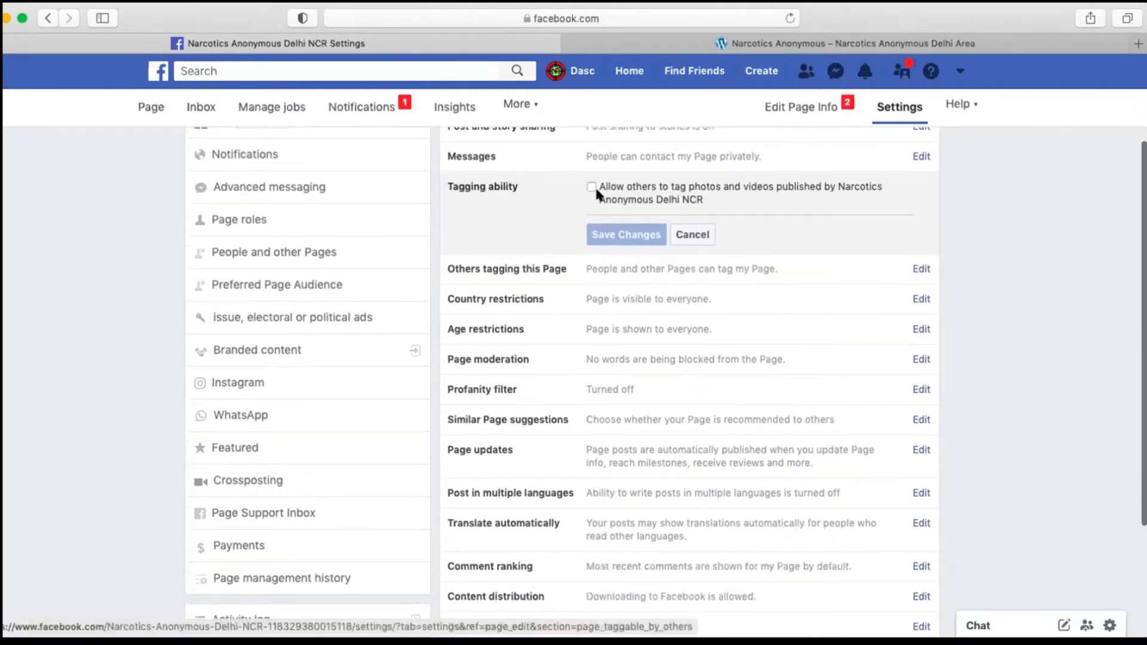
{"action": "left_click", "coordinate": [597, 270]}
{"action": "scroll", "coordinate": [662, 302], "scroll_direction": "down", "scroll_amount": 1}
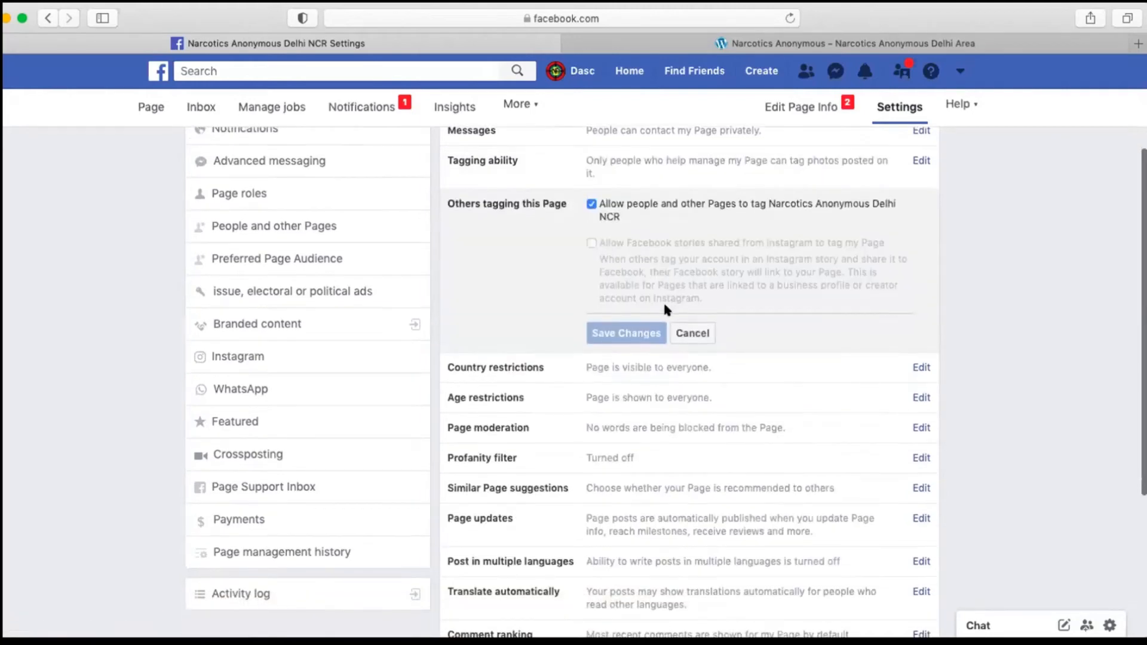
{"action": "left_click", "coordinate": [591, 204]}
{"action": "left_click", "coordinate": [623, 338]}
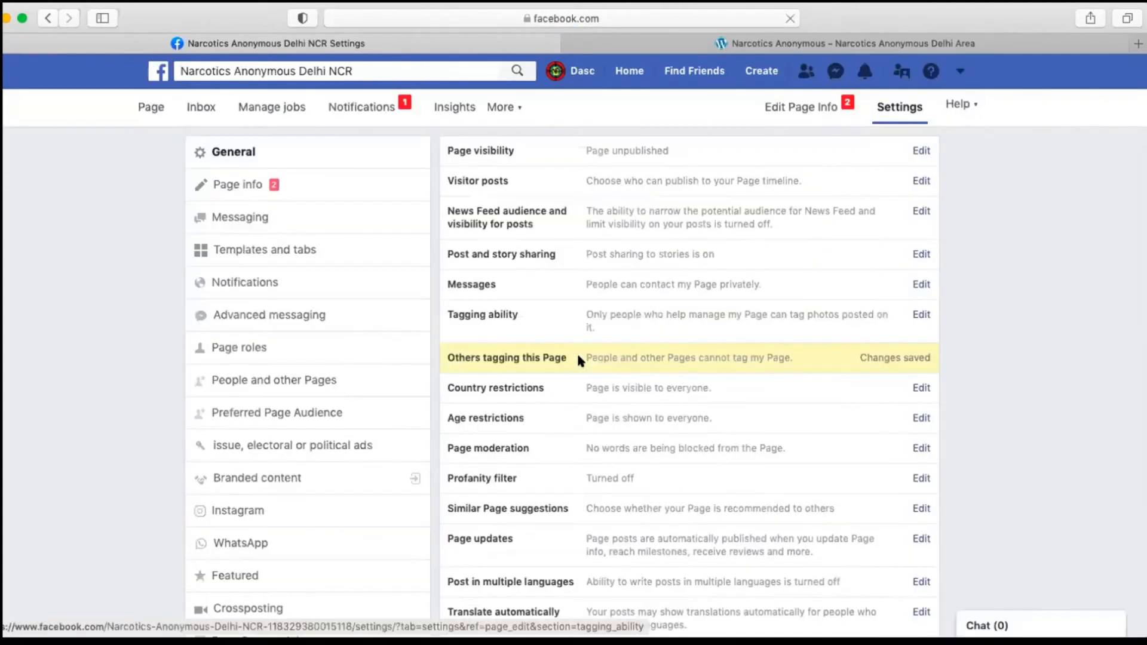
Step: Set the Page's profanity filter to Strong and save the change
{"action": "scroll", "coordinate": [618, 384], "scroll_direction": "down", "scroll_amount": 3}
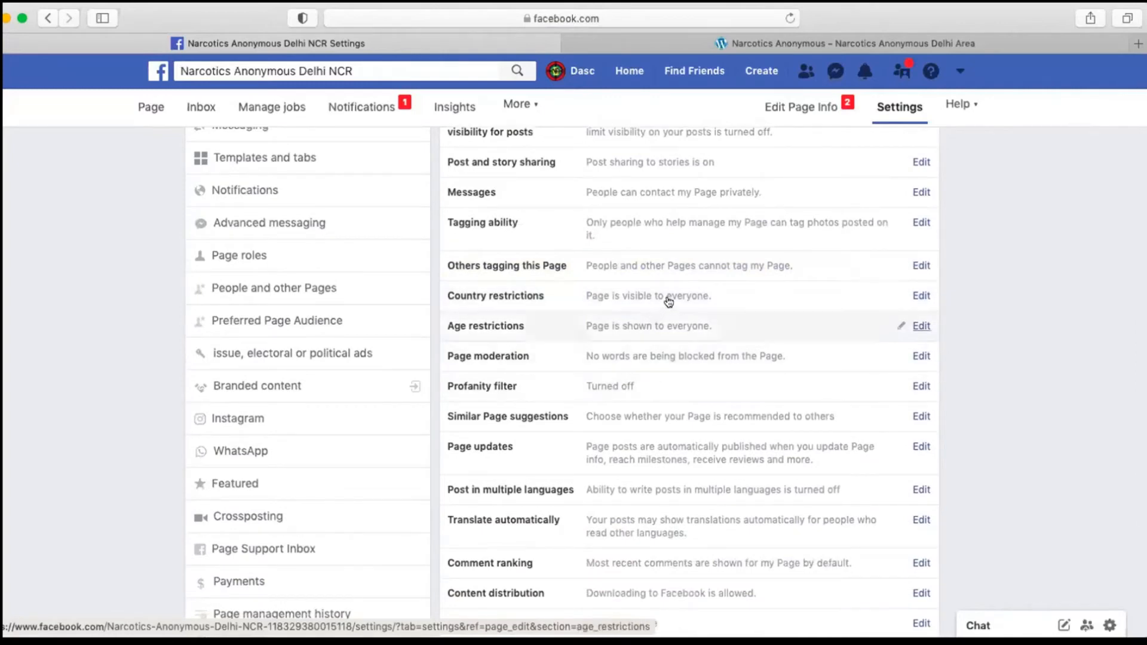
{"action": "scroll", "coordinate": [651, 301], "scroll_direction": "down", "scroll_amount": 1}
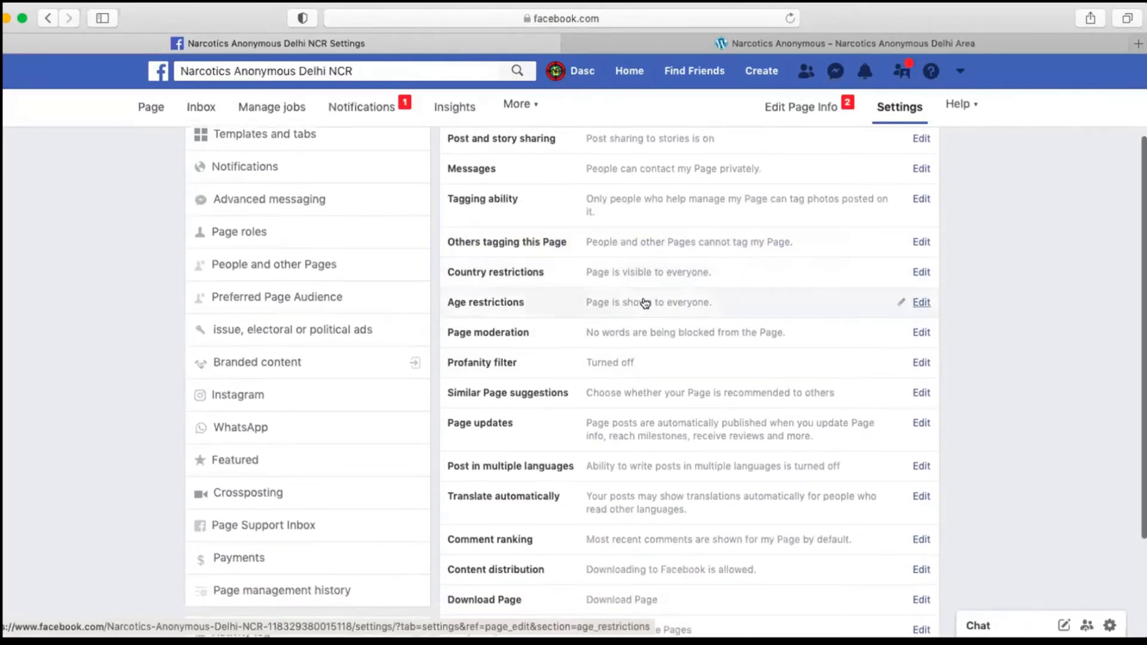
{"action": "scroll", "coordinate": [645, 304], "scroll_direction": "down", "scroll_amount": 2}
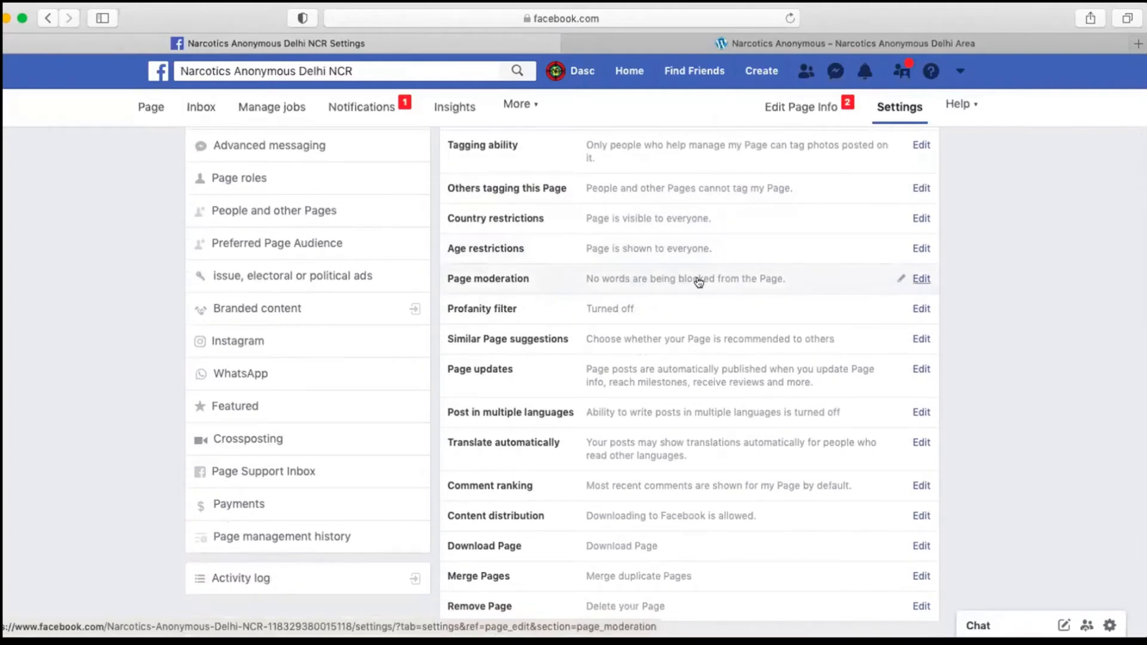
{"action": "scroll", "coordinate": [711, 279], "scroll_direction": "down", "scroll_amount": 1}
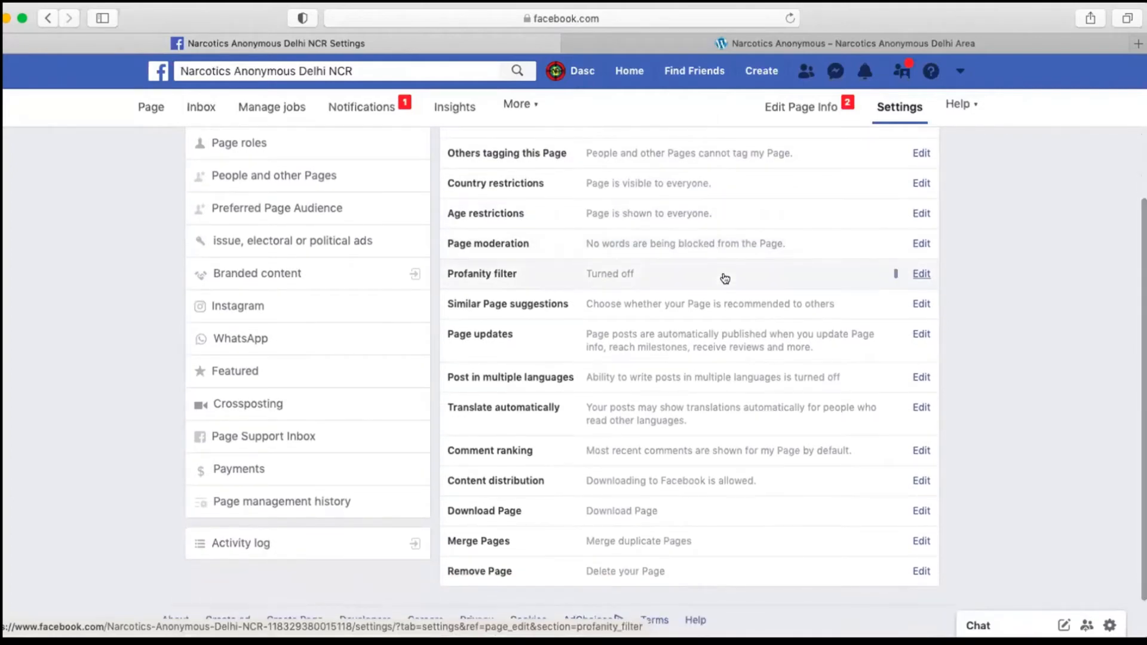
{"action": "left_click", "coordinate": [724, 278]}
{"action": "left_click", "coordinate": [637, 281]}
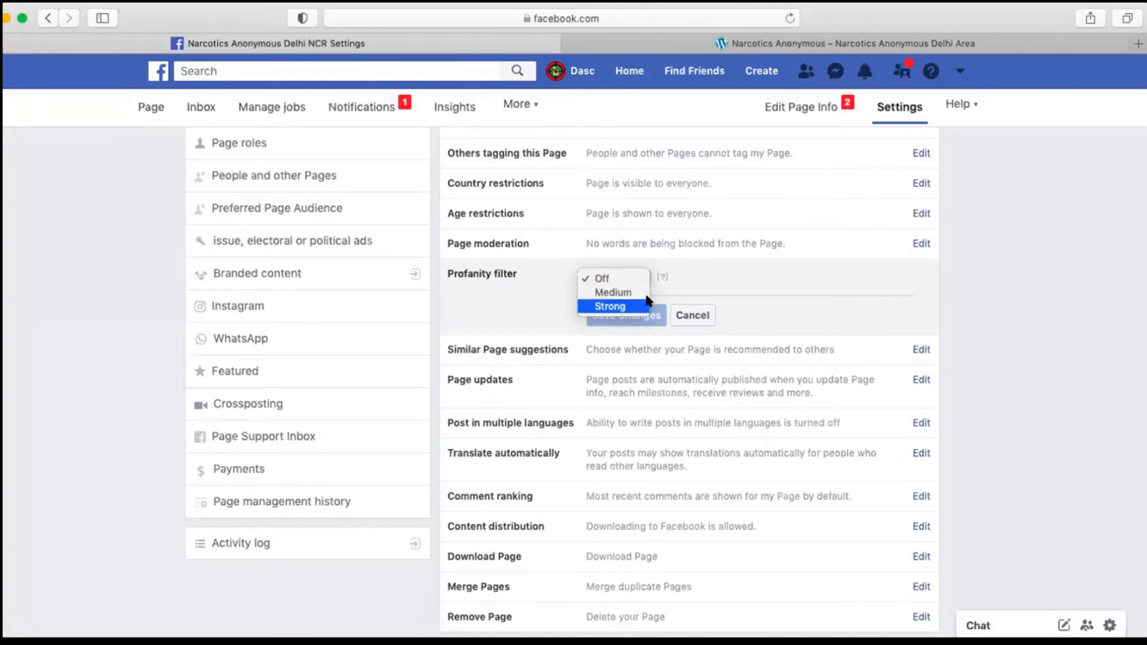
{"action": "left_click", "coordinate": [634, 306]}
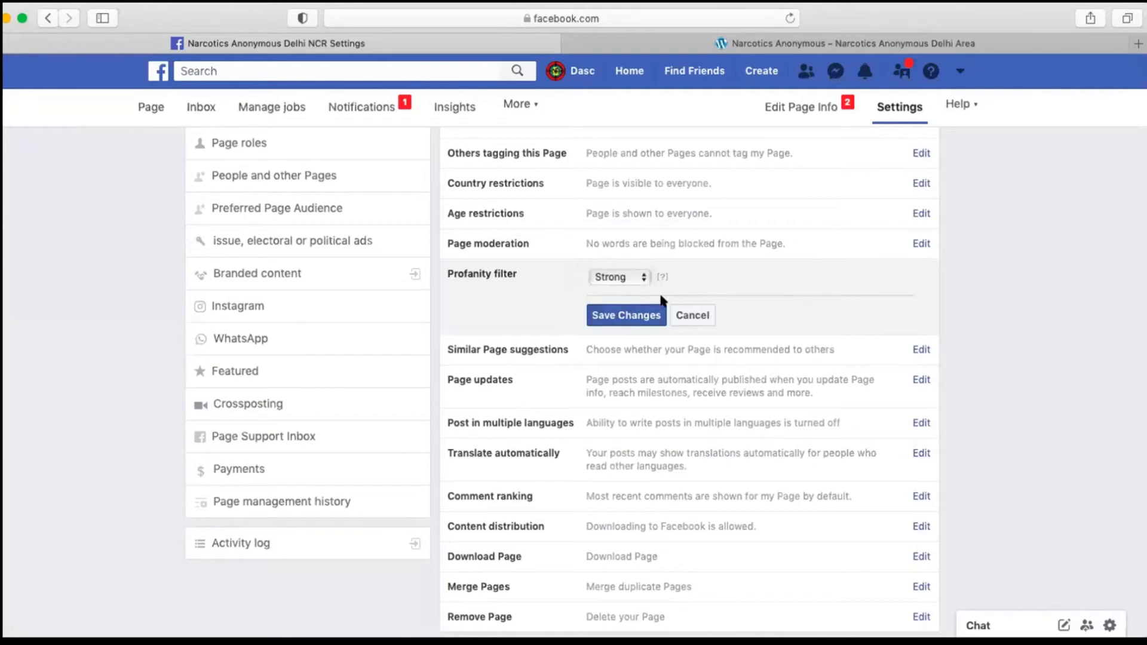
{"action": "left_click", "coordinate": [647, 308]}
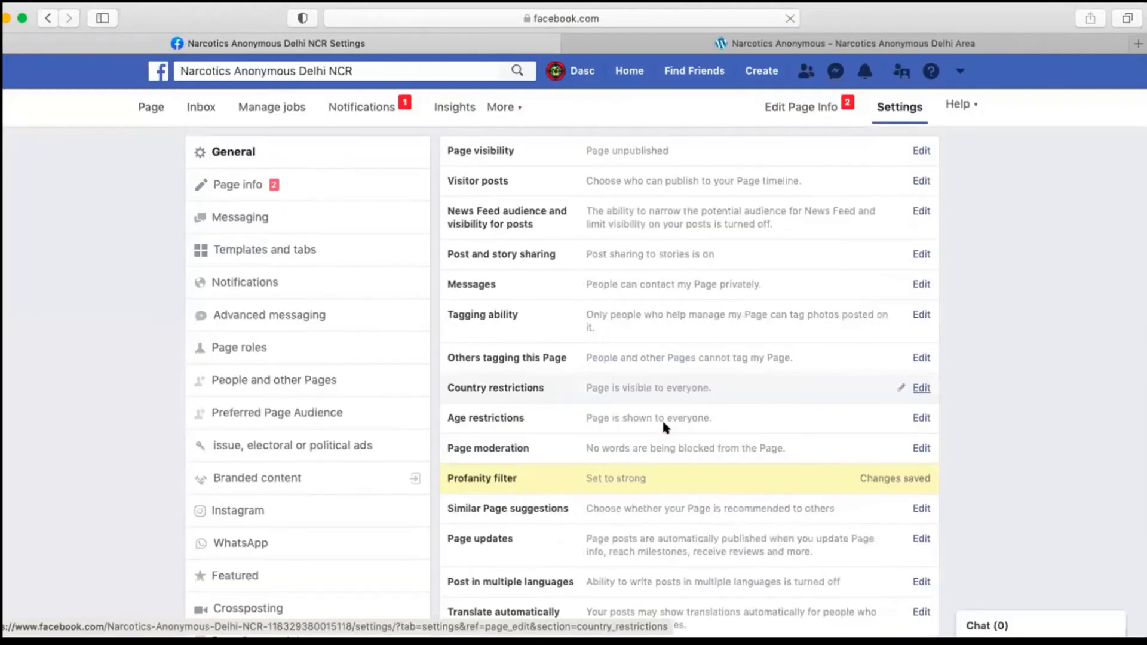
Step: Examine the Page updates setting for automatically publishing posts when Page information is updated
{"action": "scroll", "coordinate": [665, 425], "scroll_direction": "down", "scroll_amount": 5}
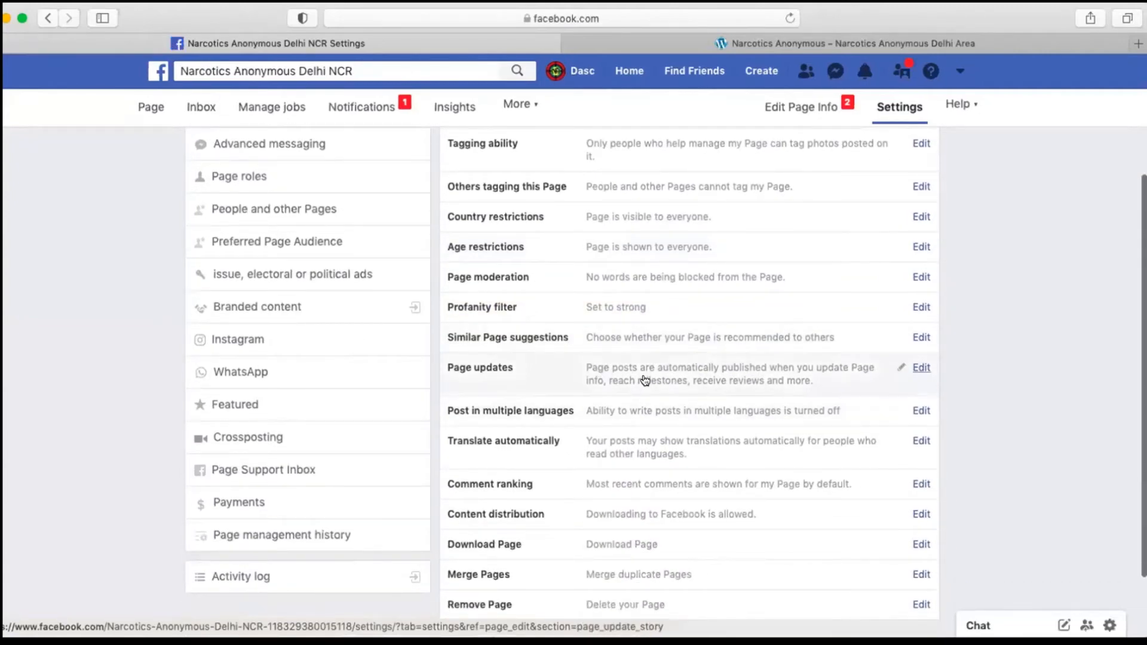
{"action": "left_click", "coordinate": [792, 372]}
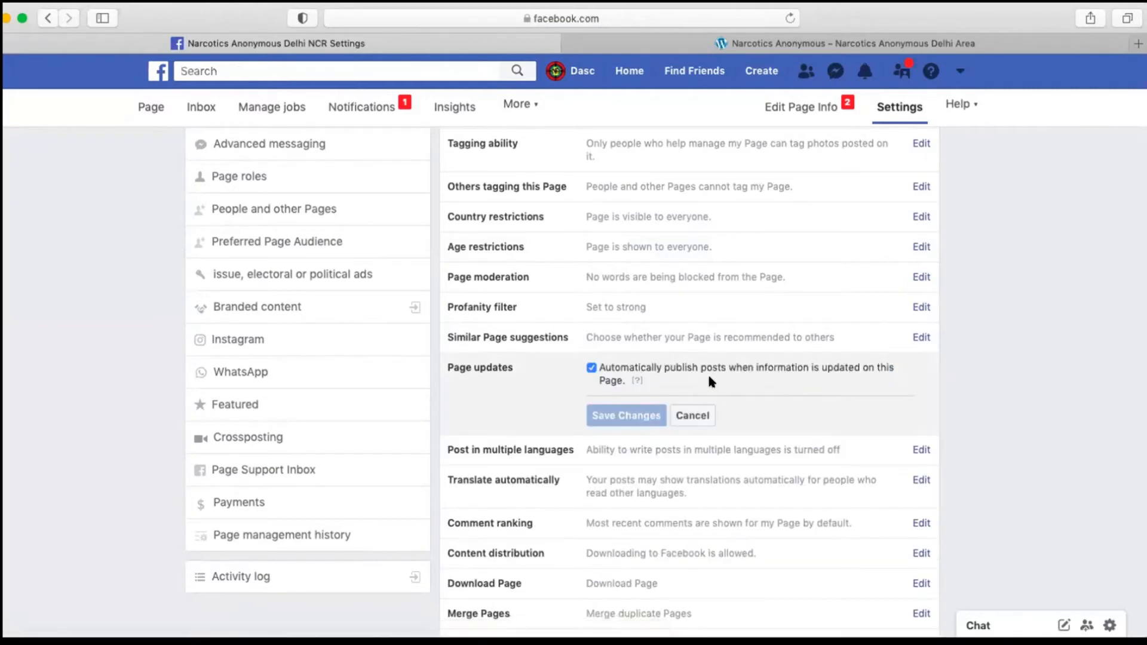
Step: Allow people who manage the Page to write posts in multiple languages and save the change
{"action": "scroll", "coordinate": [710, 379], "scroll_direction": "down", "scroll_amount": 4}
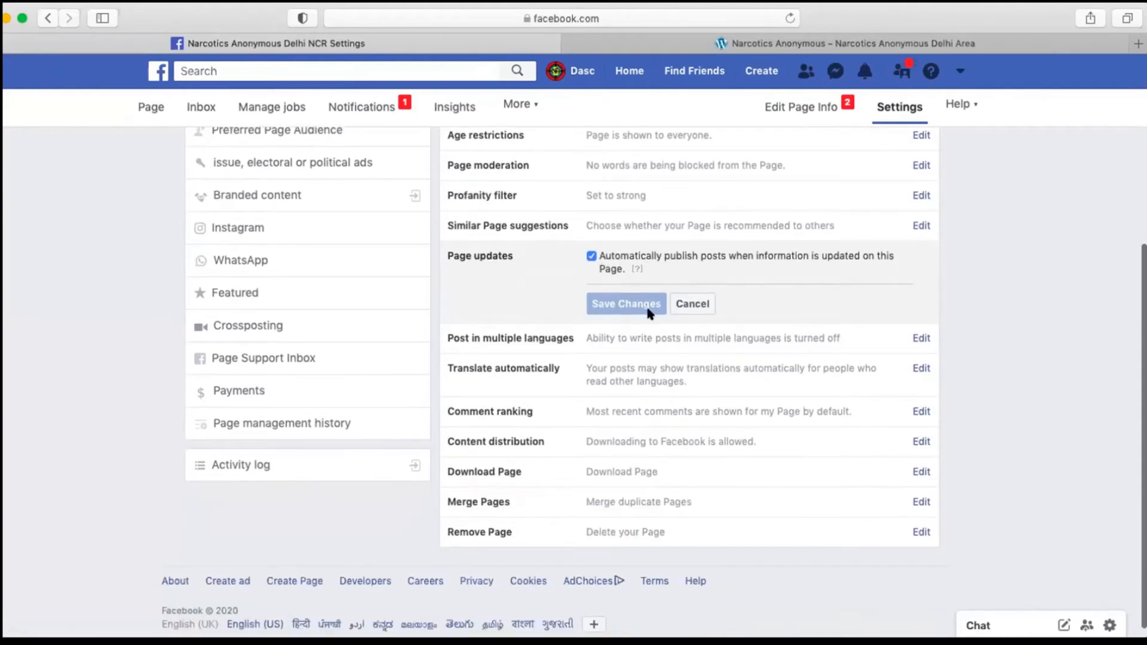
{"action": "left_click", "coordinate": [899, 339]}
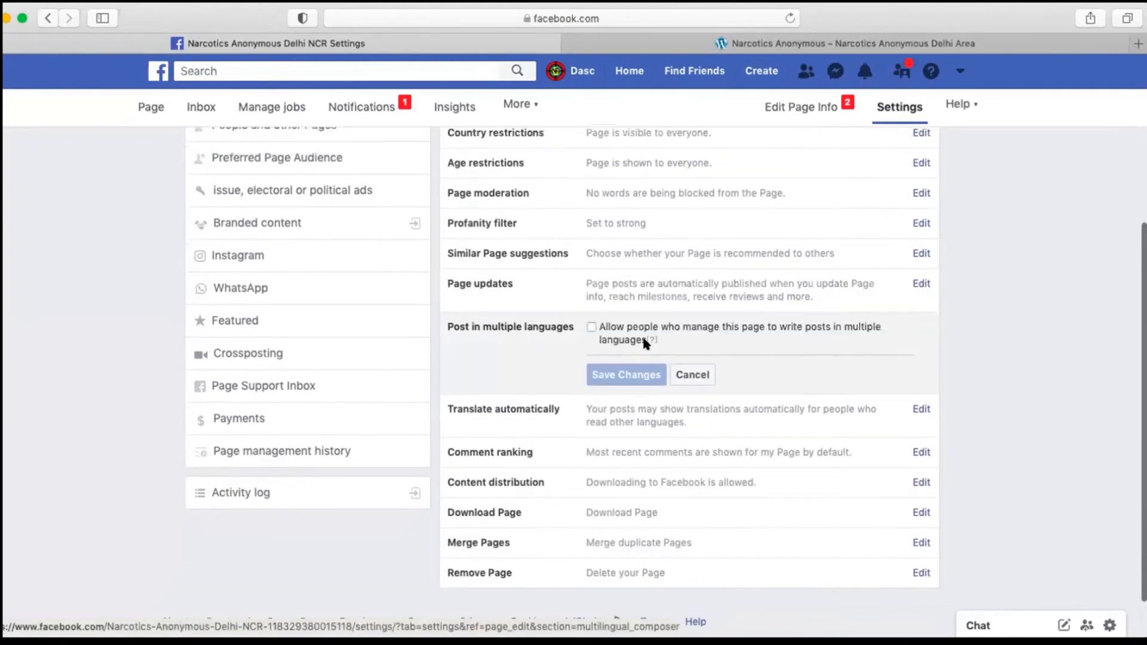
{"action": "left_click", "coordinate": [591, 328]}
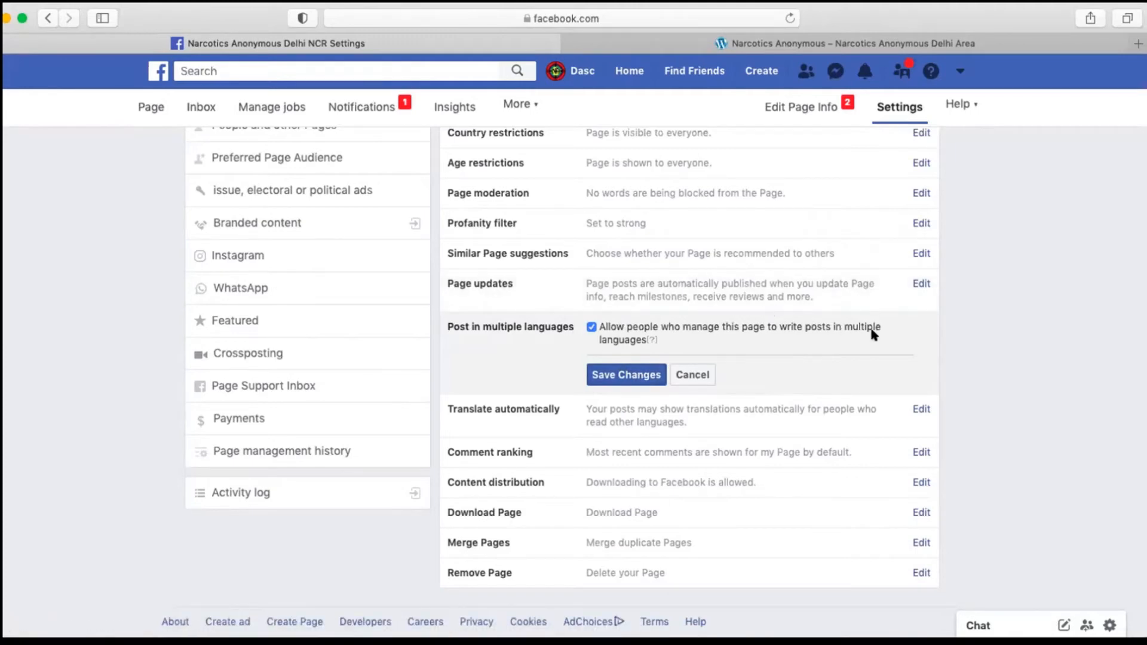
{"action": "left_click", "coordinate": [626, 373]}
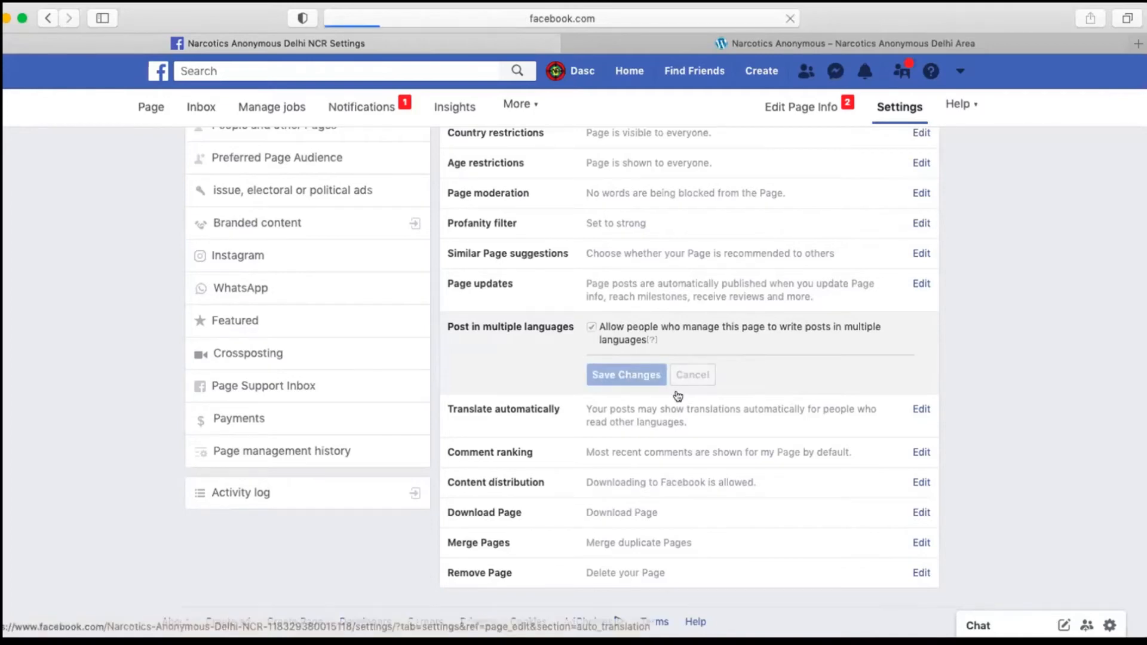
Step: Examine the Translate automatically setting that shows automatic post translations to people who understand other languages
{"action": "scroll", "coordinate": [645, 459], "scroll_direction": "down", "scroll_amount": 3}
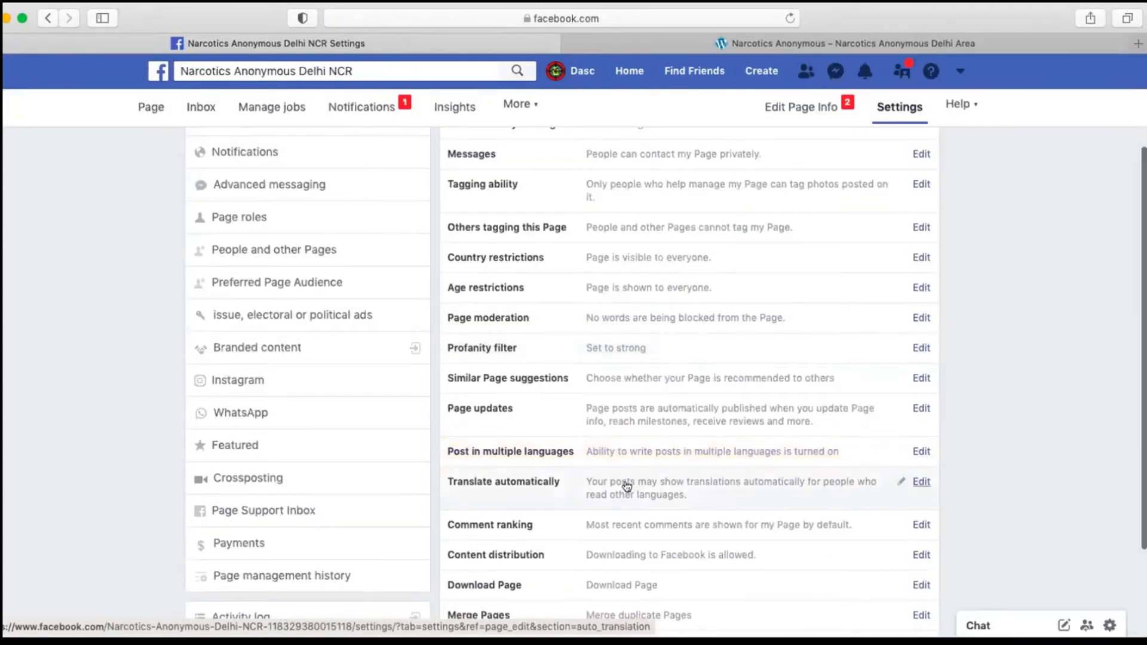
{"action": "left_click", "coordinate": [627, 486]}
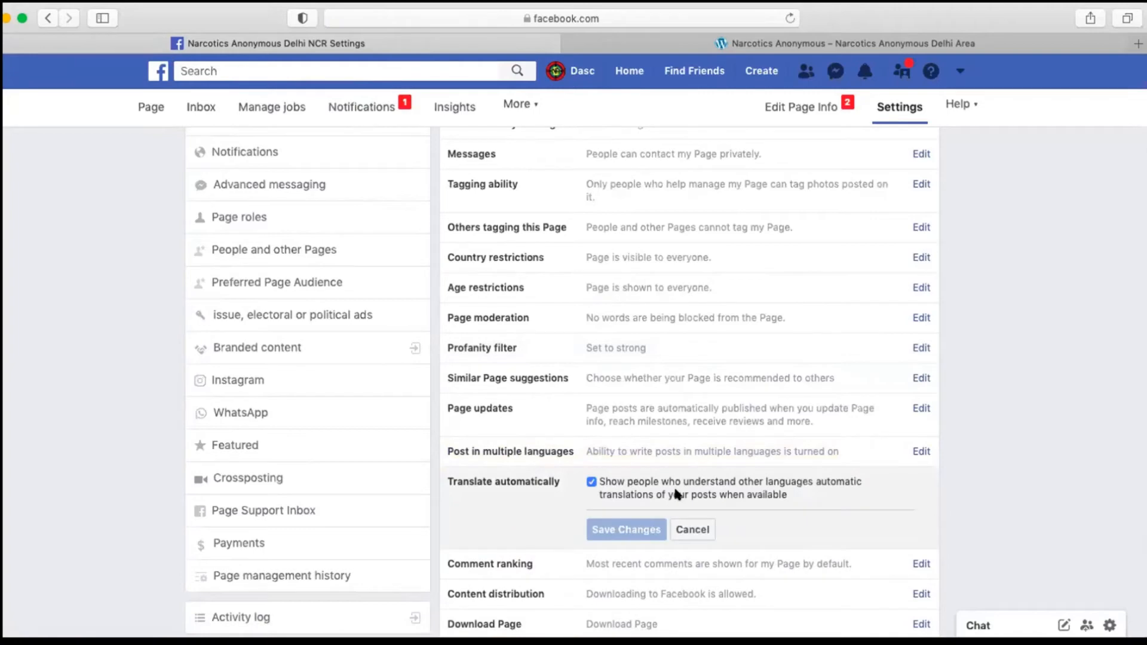
{"action": "scroll", "coordinate": [676, 491], "scroll_direction": "down", "scroll_amount": 1}
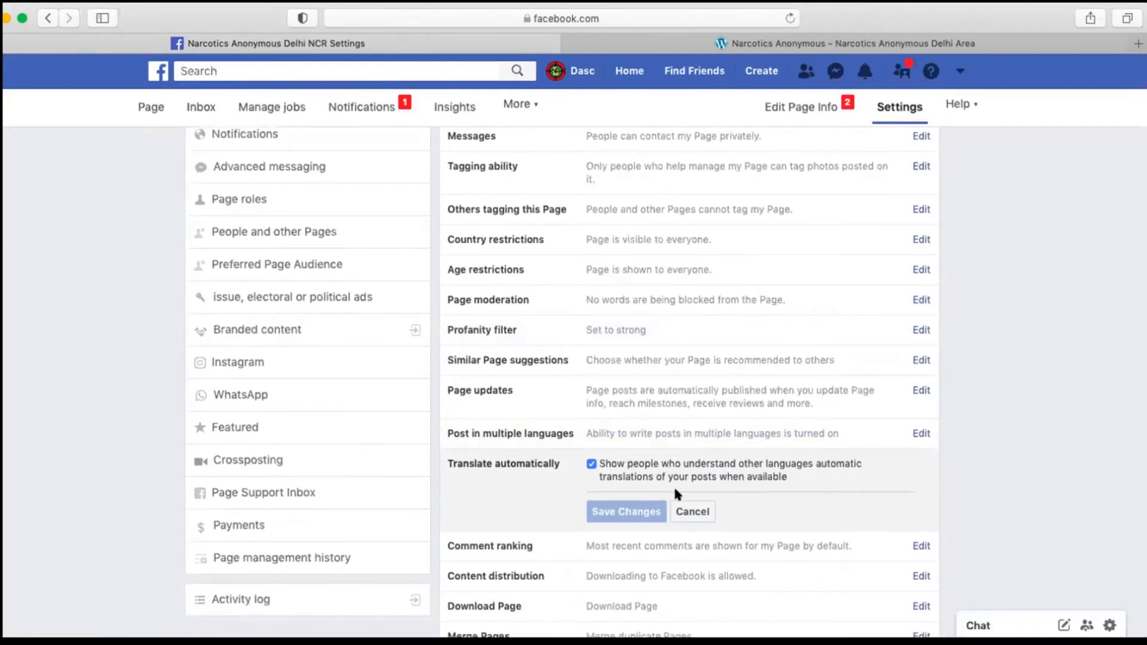
{"action": "scroll", "coordinate": [677, 494], "scroll_direction": "down", "scroll_amount": 1}
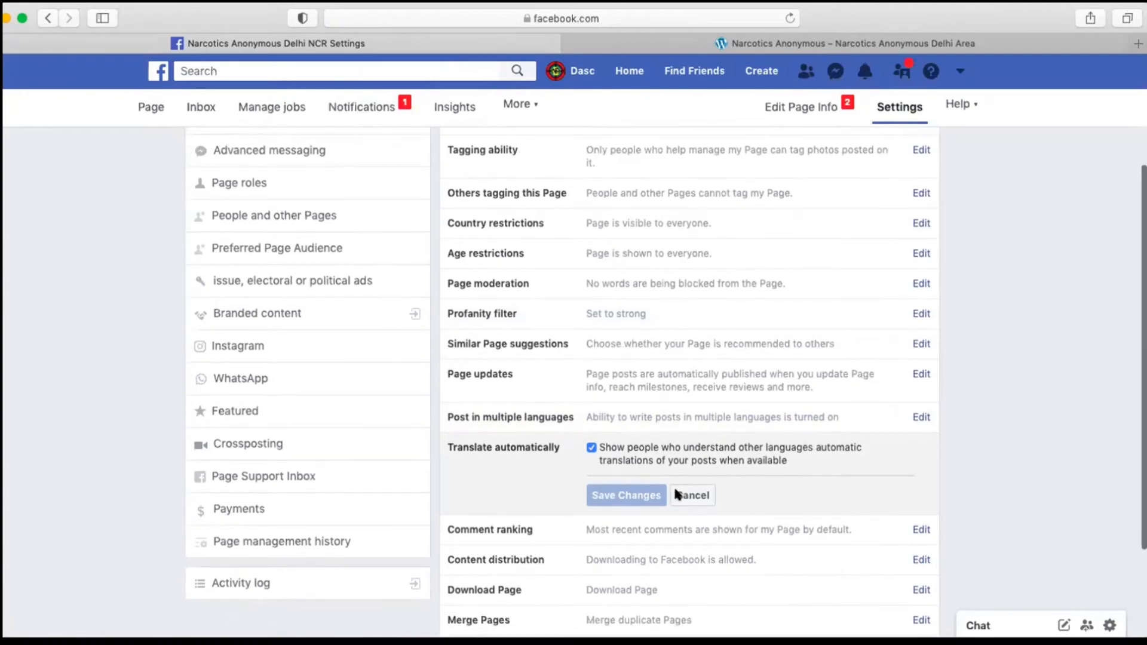
{"action": "scroll", "coordinate": [677, 494], "scroll_direction": "down", "scroll_amount": 2}
{"action": "scroll", "coordinate": [678, 495], "scroll_direction": "down", "scroll_amount": 2}
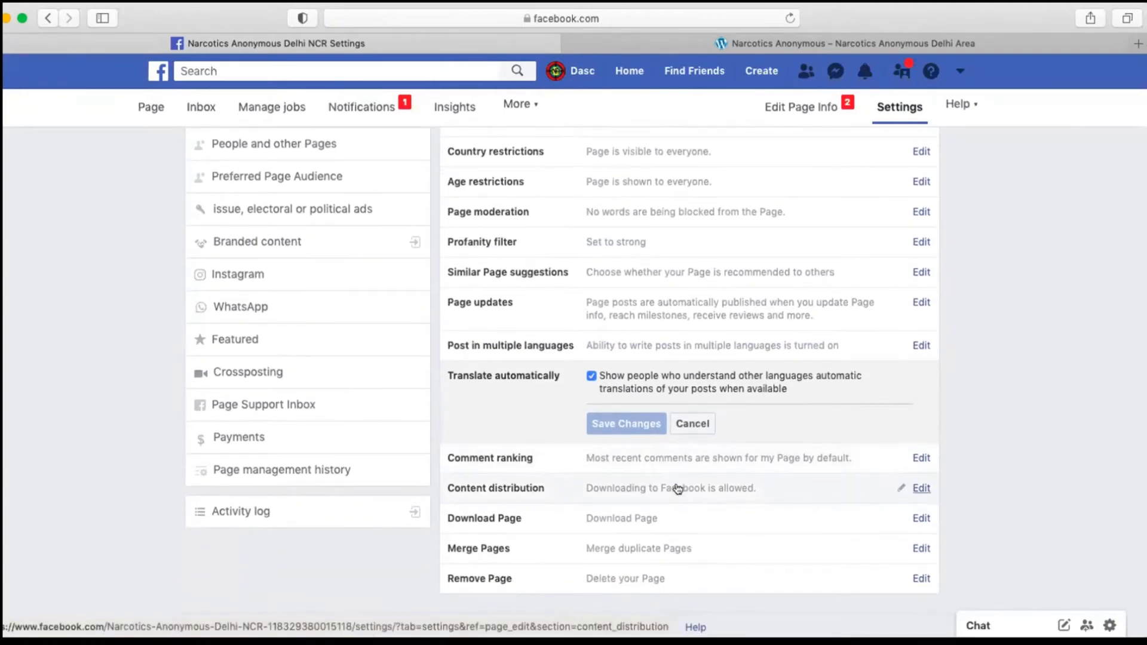
Step: Examine the Comment ranking setting, switching the option for most relevant comments by default on and back off without saving
{"action": "scroll", "coordinate": [681, 481], "scroll_direction": "down", "scroll_amount": 2}
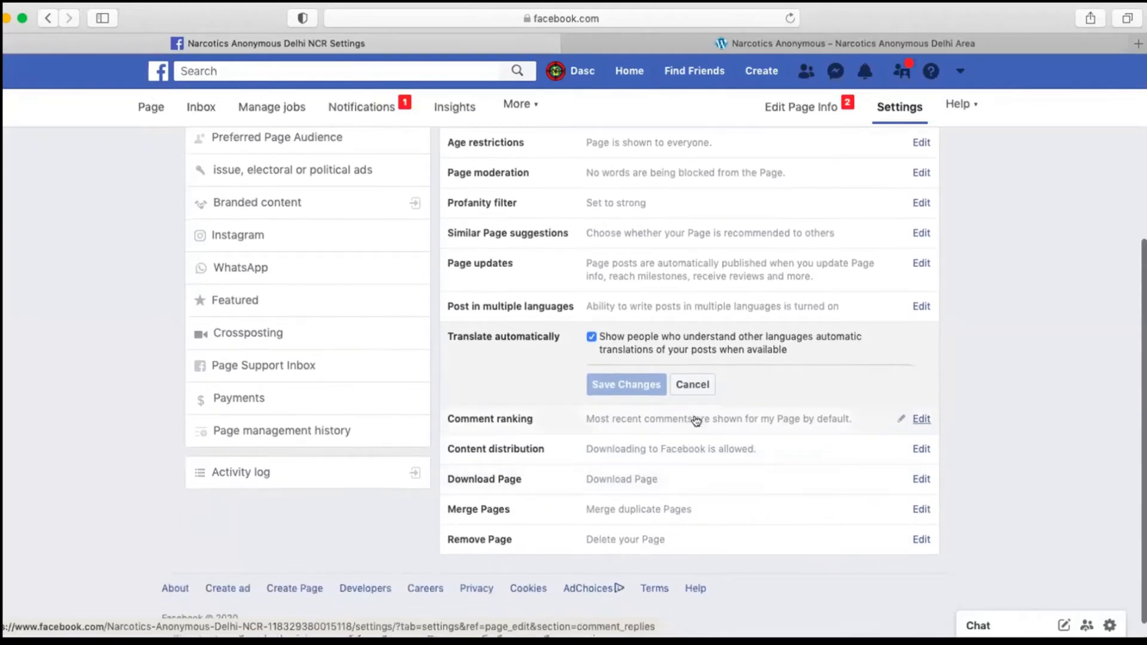
{"action": "left_click", "coordinate": [696, 419]}
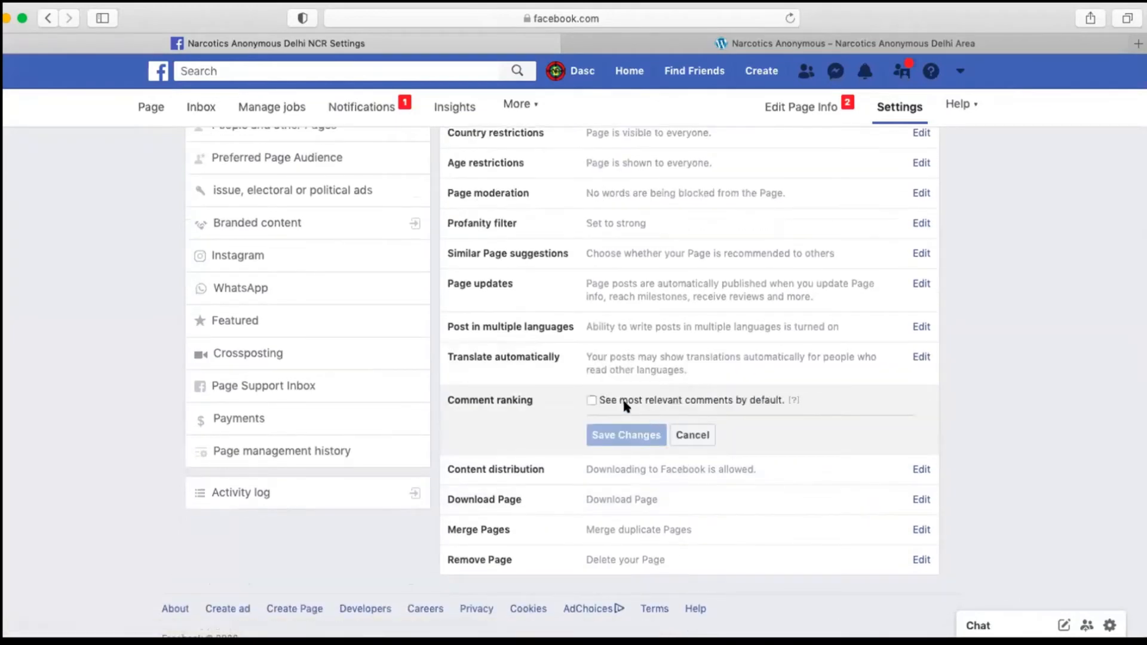
{"action": "mouse_move", "coordinate": [789, 399]}
{"action": "scroll", "coordinate": [609, 412], "scroll_direction": "down", "scroll_amount": 1}
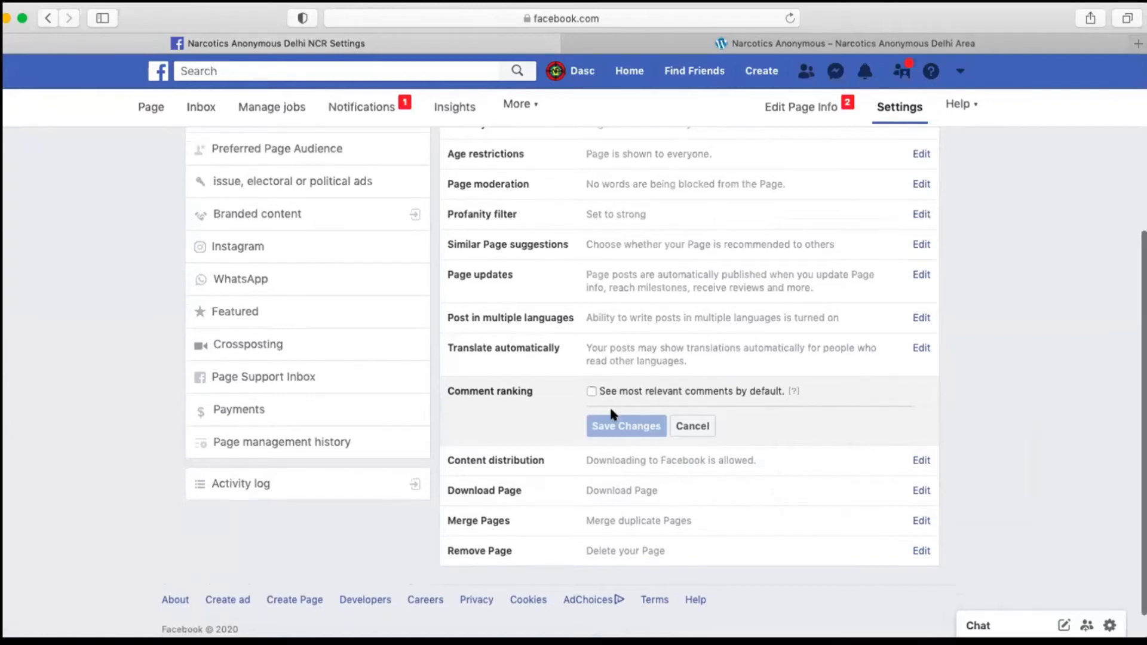
{"action": "scroll", "coordinate": [609, 413], "scroll_direction": "up", "scroll_amount": 5}
{"action": "scroll", "coordinate": [610, 413], "scroll_direction": "down", "scroll_amount": 1}
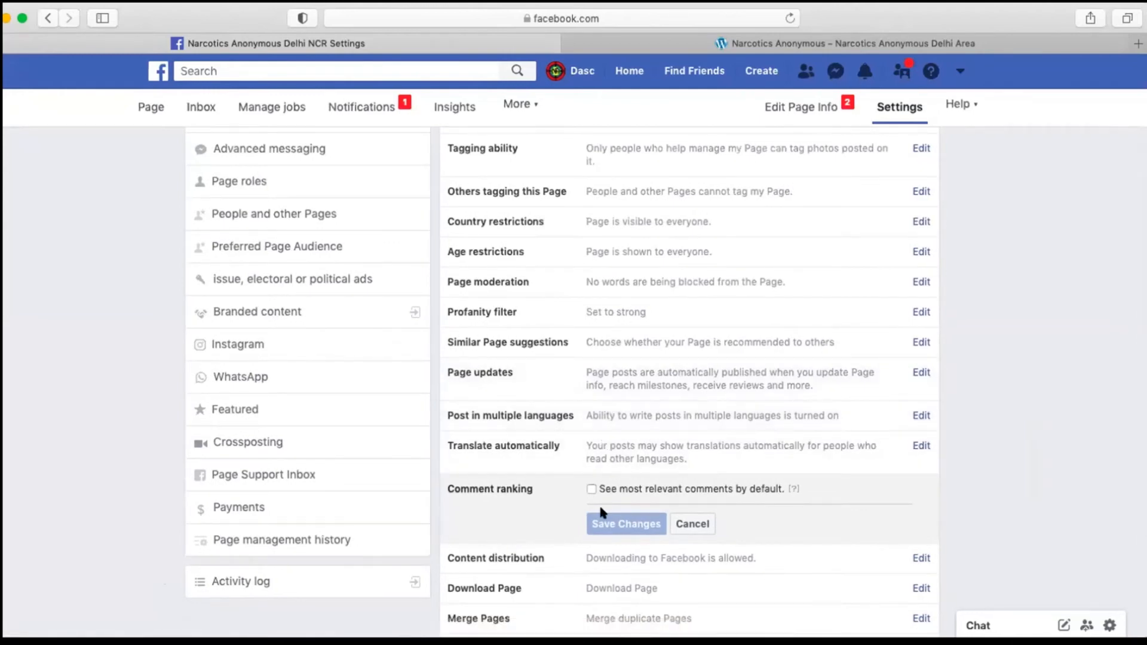
{"action": "scroll", "coordinate": [601, 509], "scroll_direction": "down", "scroll_amount": 1}
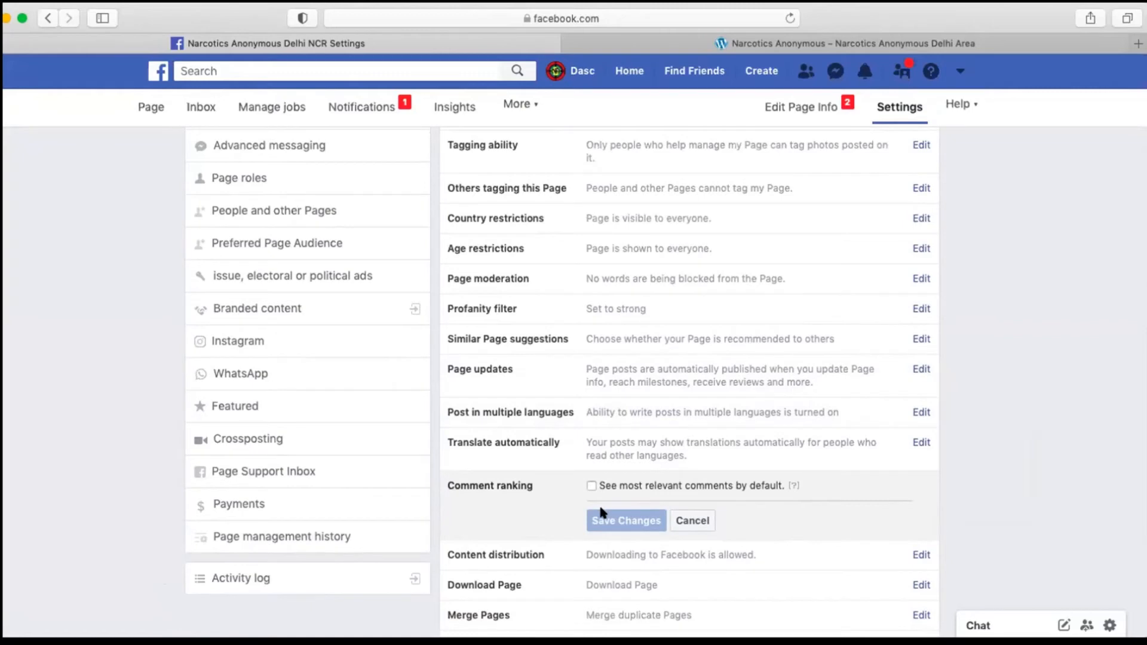
{"action": "scroll", "coordinate": [600, 511], "scroll_direction": "down", "scroll_amount": 2}
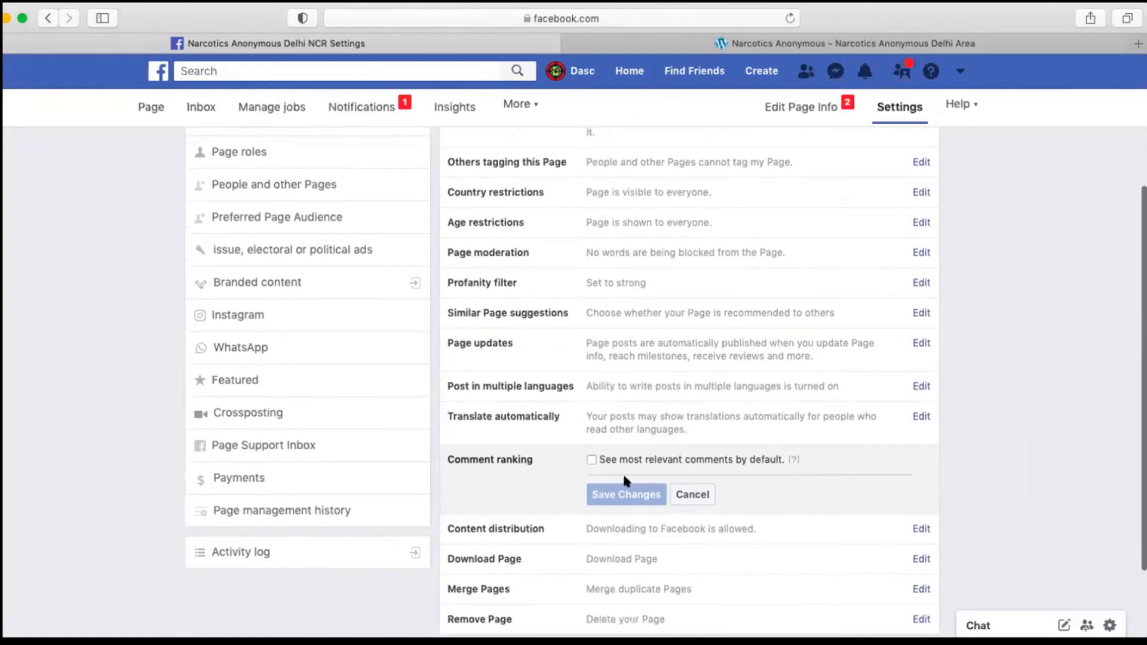
{"action": "scroll", "coordinate": [623, 472], "scroll_direction": "down", "scroll_amount": 1}
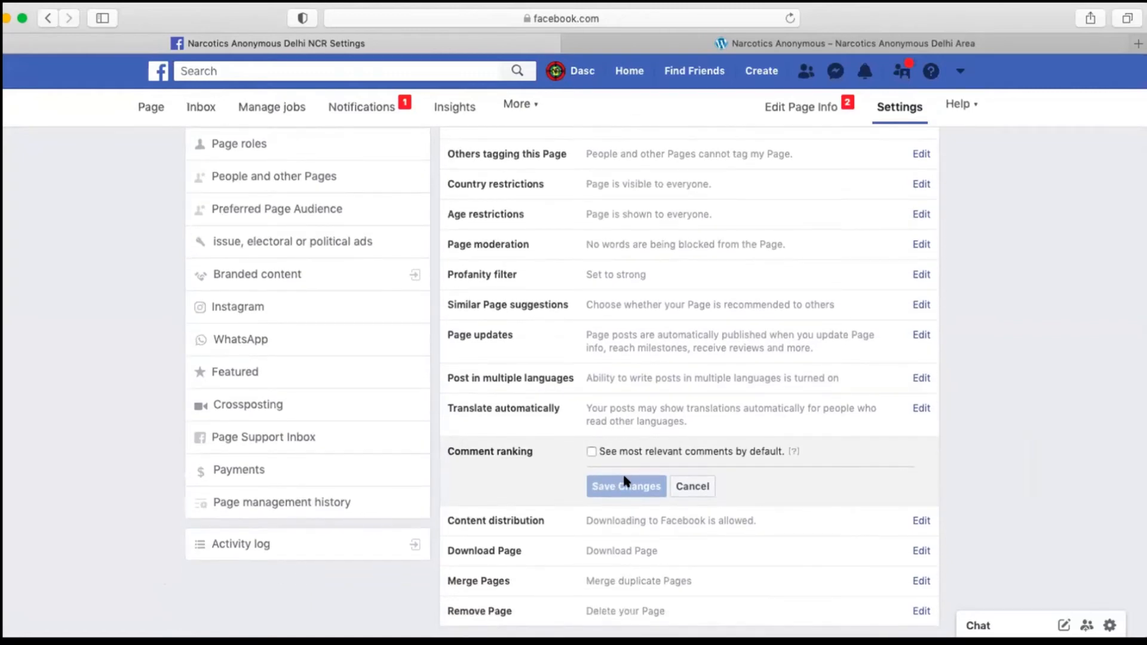
{"action": "scroll", "coordinate": [625, 479], "scroll_direction": "down", "scroll_amount": 2}
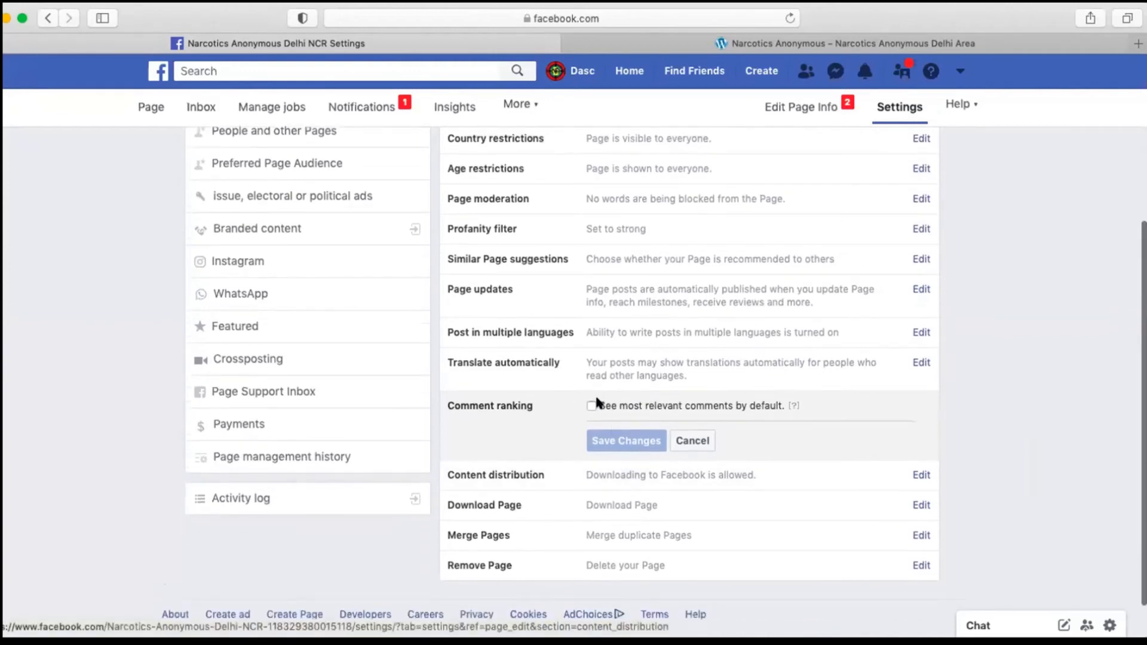
{"action": "left_click", "coordinate": [590, 405]}
{"action": "left_click", "coordinate": [590, 405]}
{"action": "scroll", "coordinate": [665, 442], "scroll_direction": "down", "scroll_amount": 1}
{"action": "scroll", "coordinate": [665, 446], "scroll_direction": "down", "scroll_amount": 1}
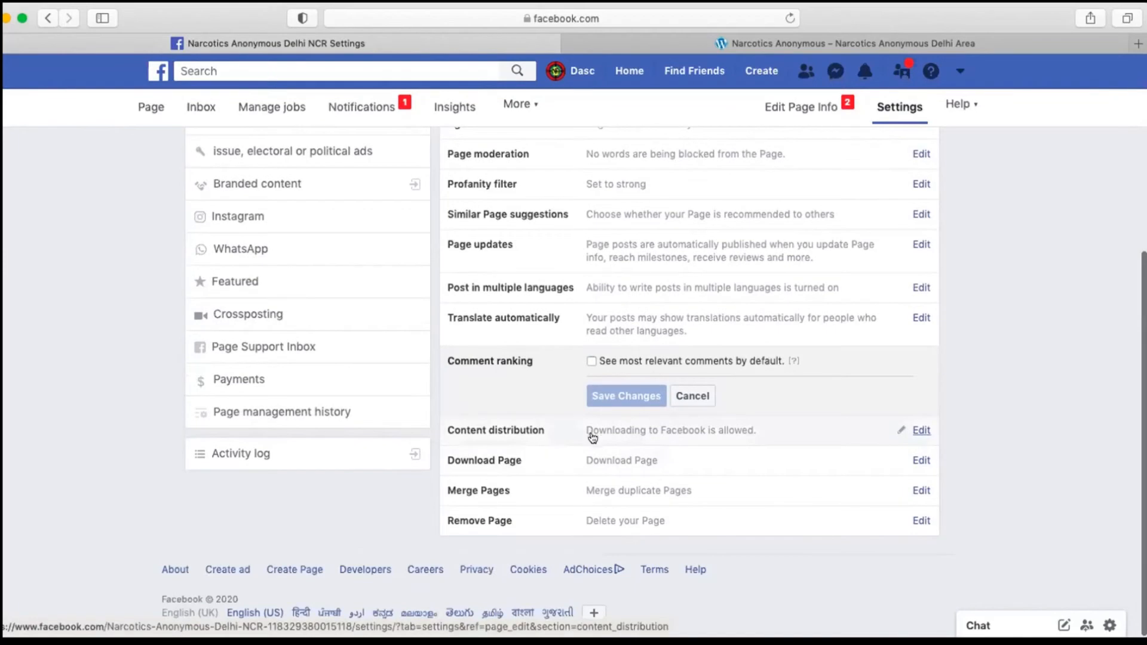
{"action": "scroll", "coordinate": [526, 429], "scroll_direction": "up", "scroll_amount": 5}
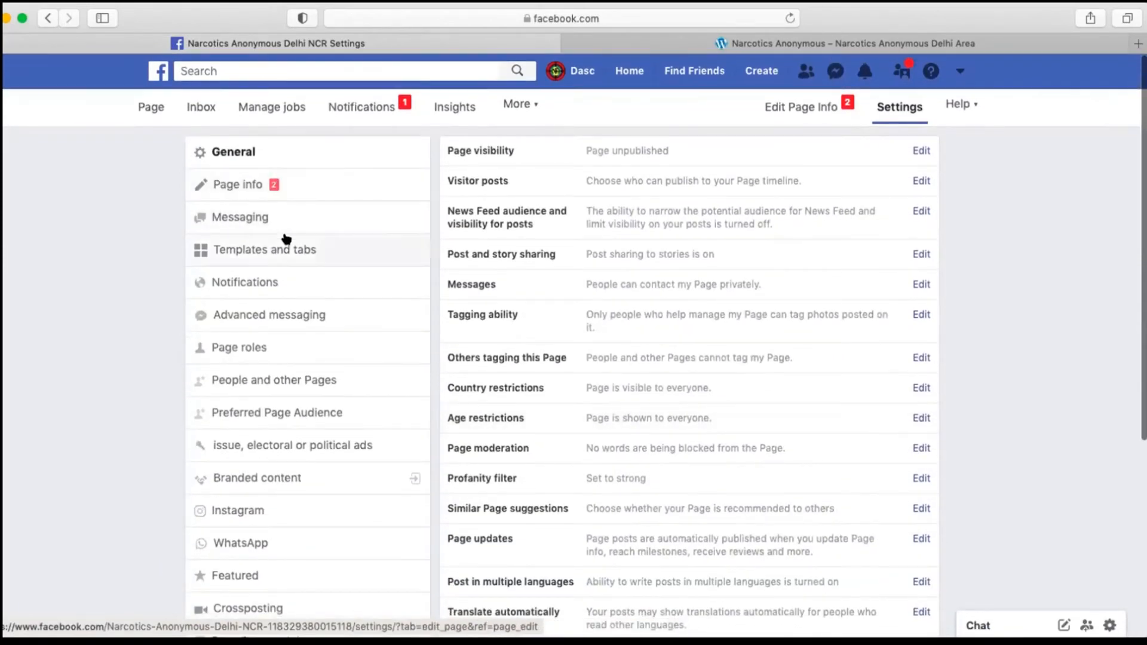
{"action": "scroll", "coordinate": [358, 407], "scroll_direction": "down", "scroll_amount": 1}
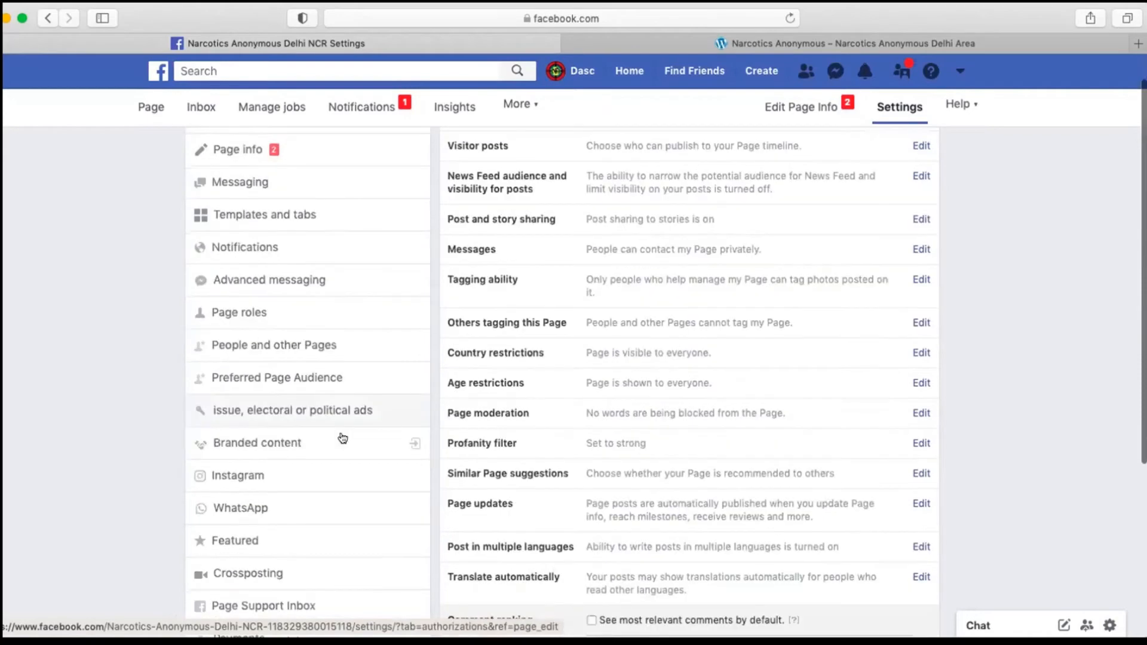
{"action": "scroll", "coordinate": [406, 472], "scroll_direction": "up", "scroll_amount": 1}
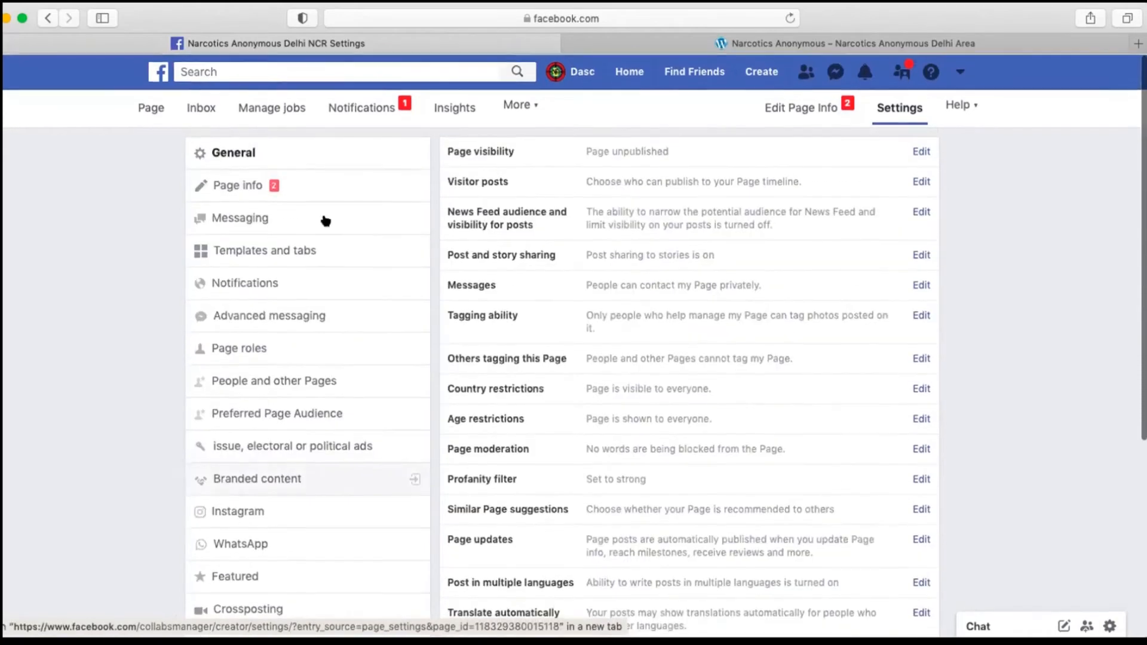
Step: Return from the settings to the Page's home view and look over it
{"action": "left_click", "coordinate": [137, 108]}
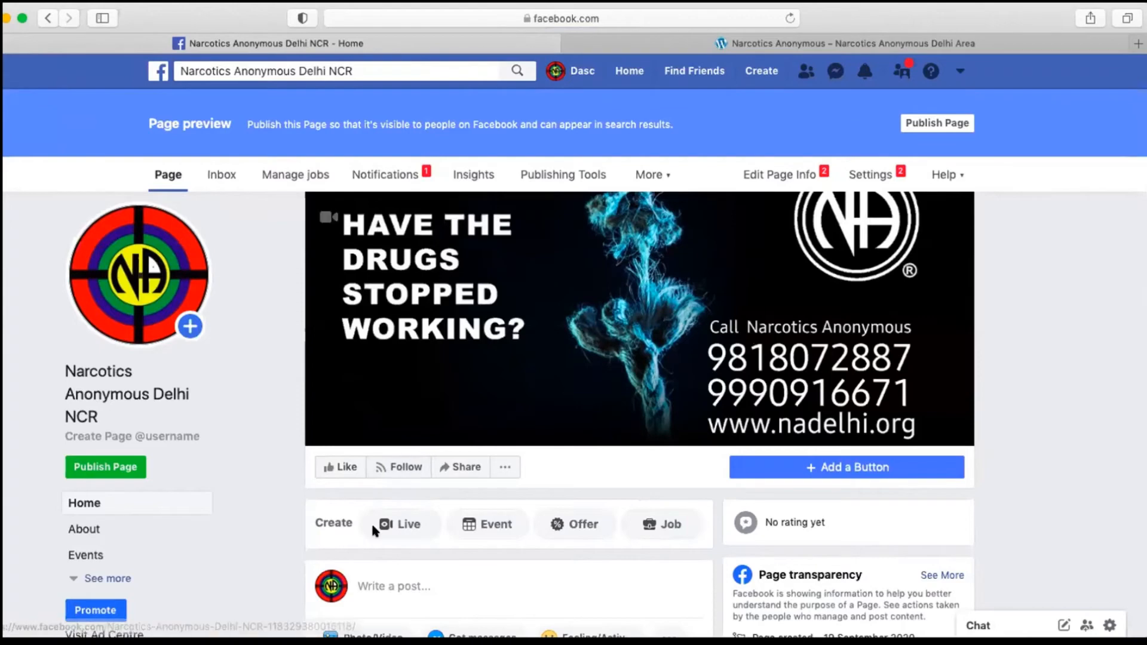
{"action": "scroll", "coordinate": [383, 514], "scroll_direction": "down", "scroll_amount": 5}
{"action": "scroll", "coordinate": [384, 505], "scroll_direction": "up", "scroll_amount": 6}
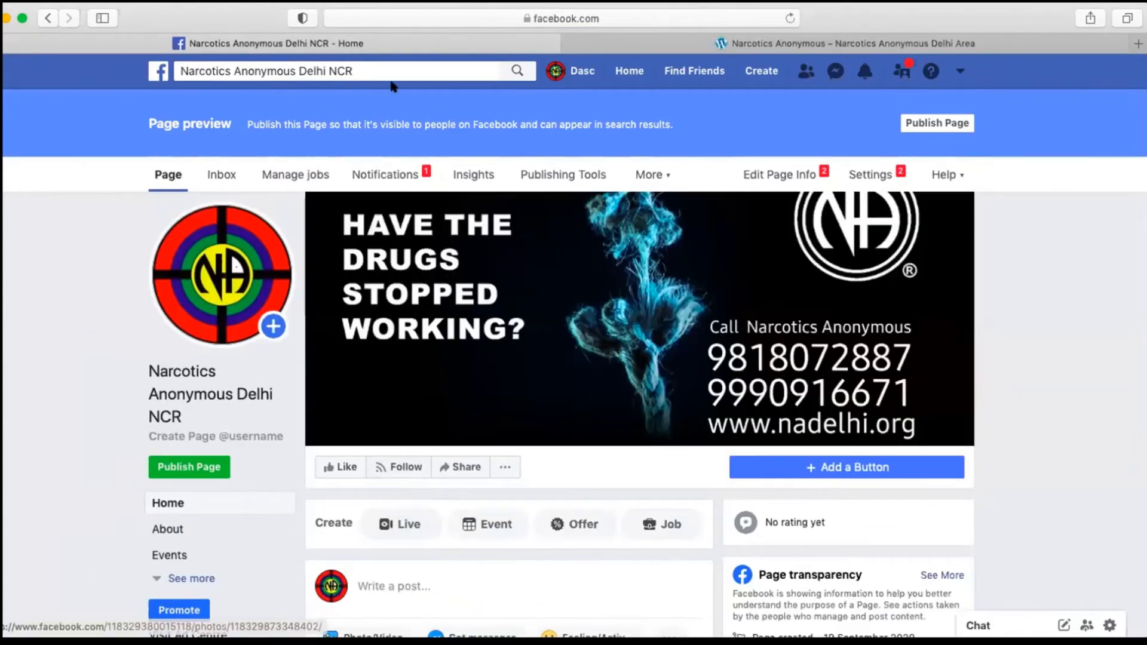
Step: Look up the Facebook search suggestions for "drugs", clear the term and leave the search
{"action": "left_click", "coordinate": [390, 62]}
{"action": "key", "text": "BackSpace"}
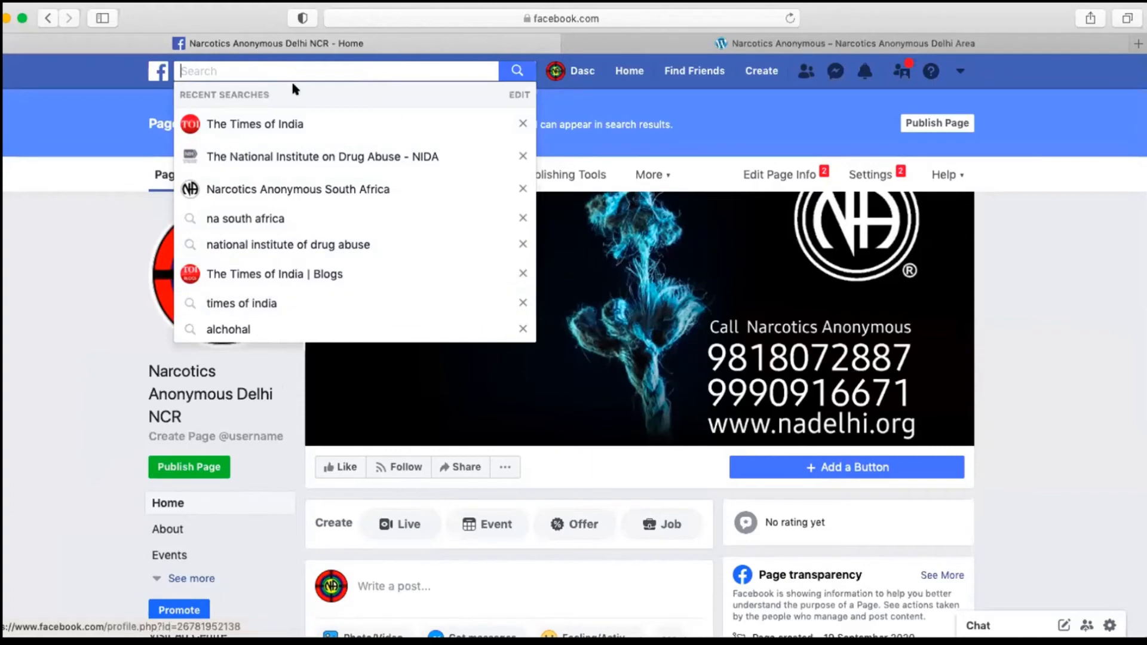
{"action": "type", "text": "drugs"}
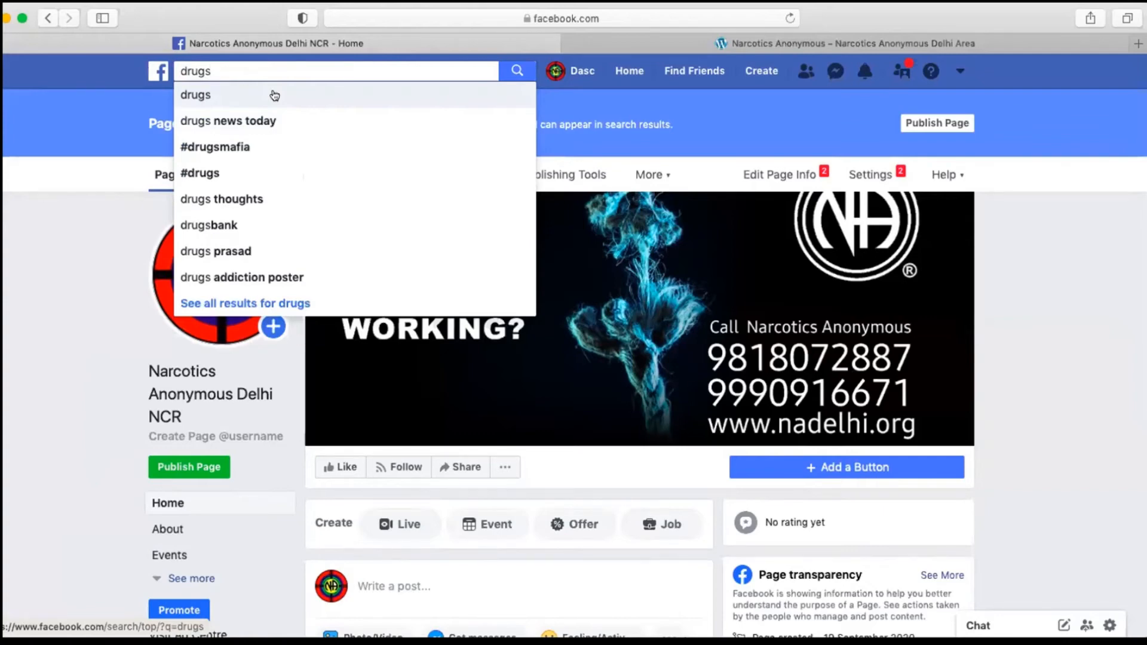
{"action": "key", "text": "BackSpace"}
{"action": "key", "text": "BackSpace"}
{"action": "key", "text": "BackSpace"}
{"action": "key", "text": "BackSpace"}
{"action": "key", "text": "BackSpace"}
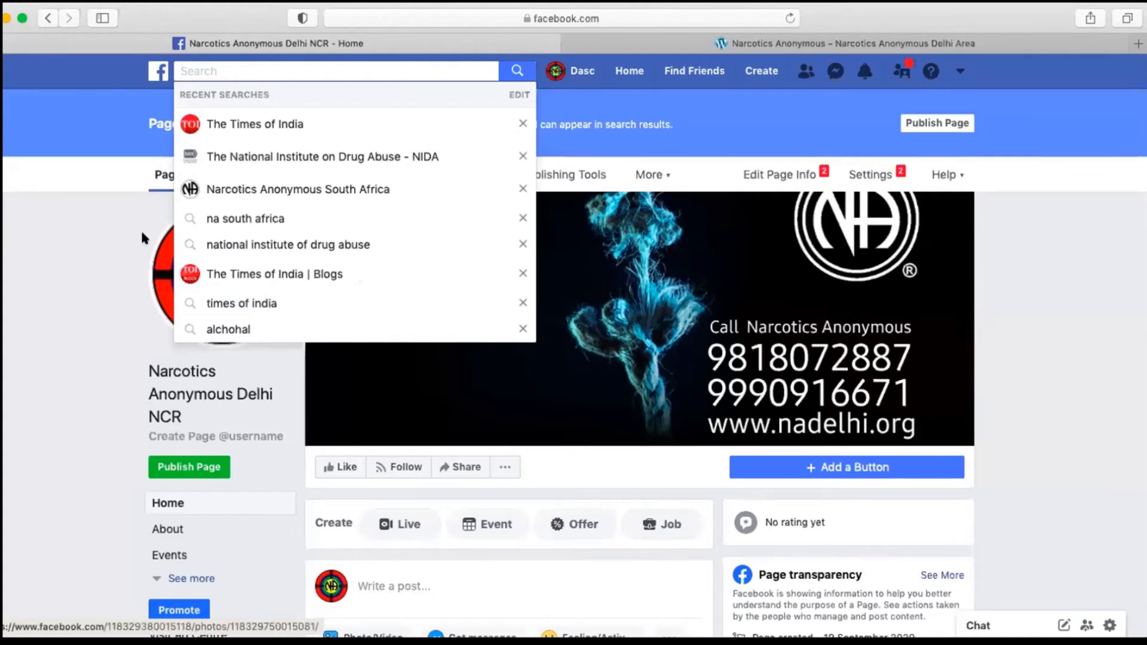
{"action": "left_click", "coordinate": [43, 283]}
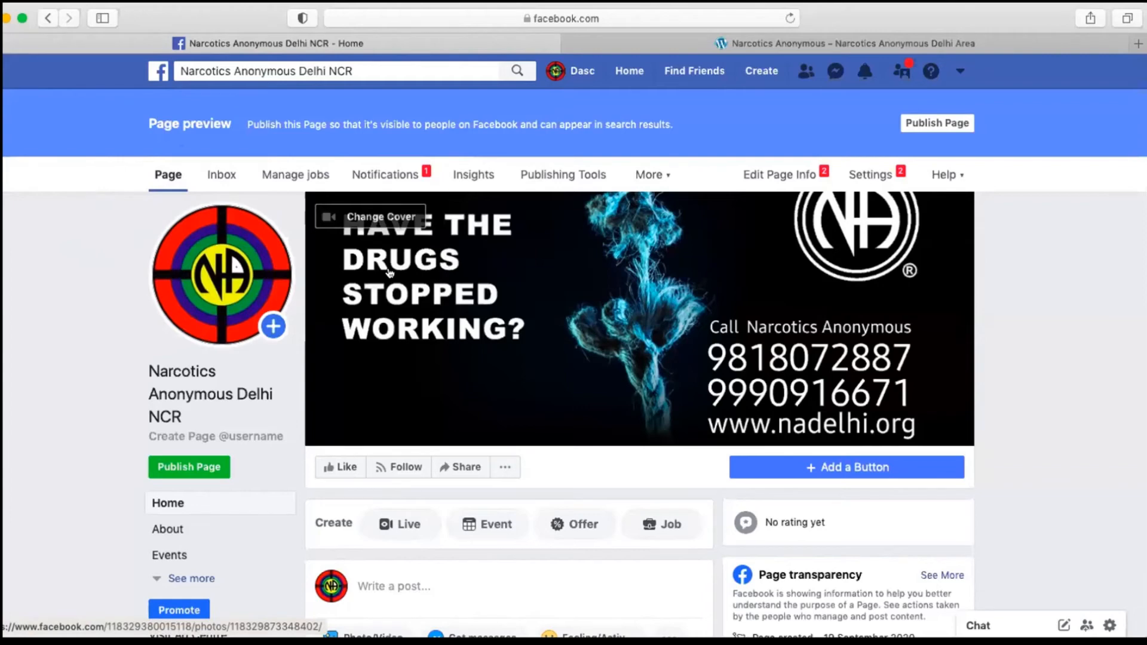
{"action": "left_click", "coordinate": [456, 73]}
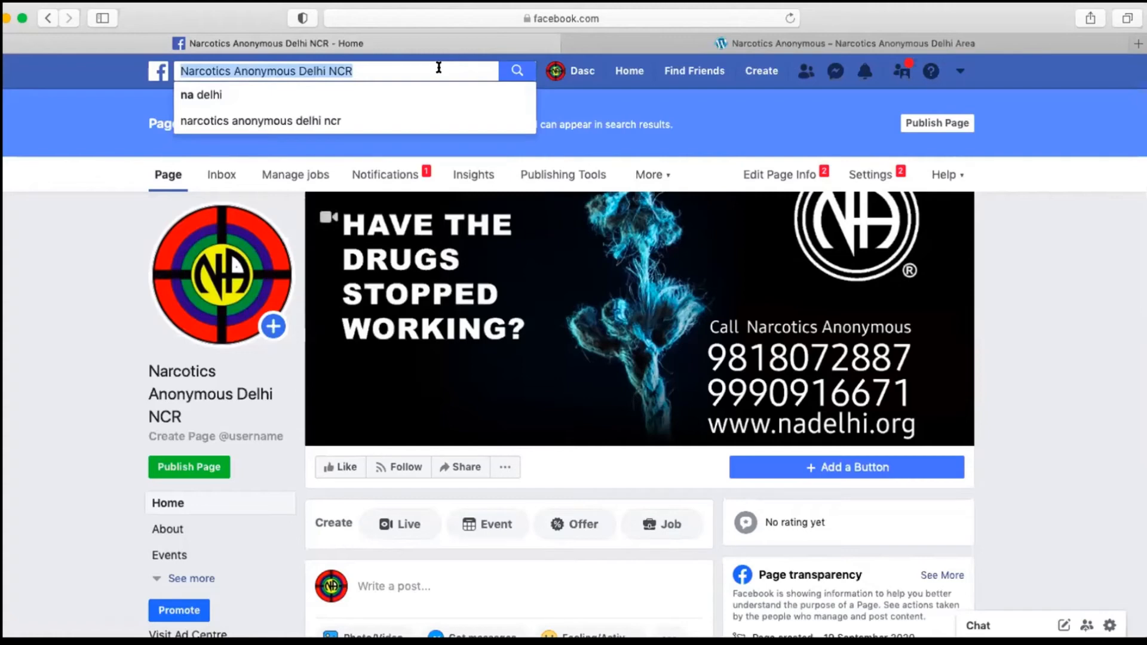
{"action": "left_click", "coordinate": [53, 311]}
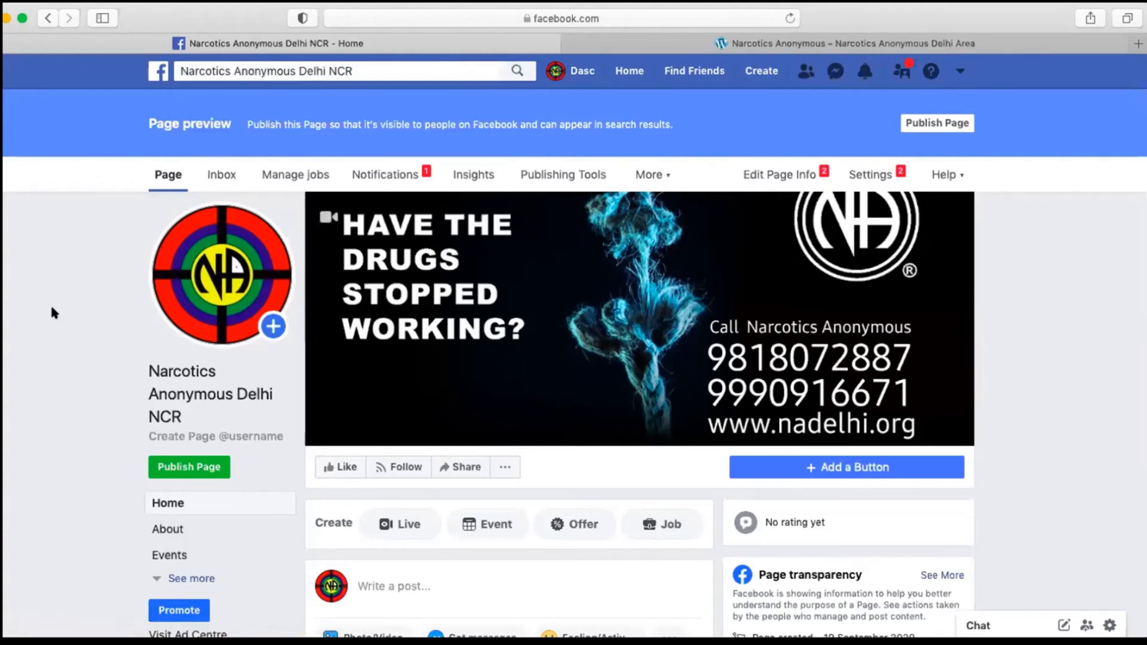
Step: Start a new post on the Page and attach a video to it
{"action": "scroll", "coordinate": [89, 349], "scroll_direction": "down", "scroll_amount": 5}
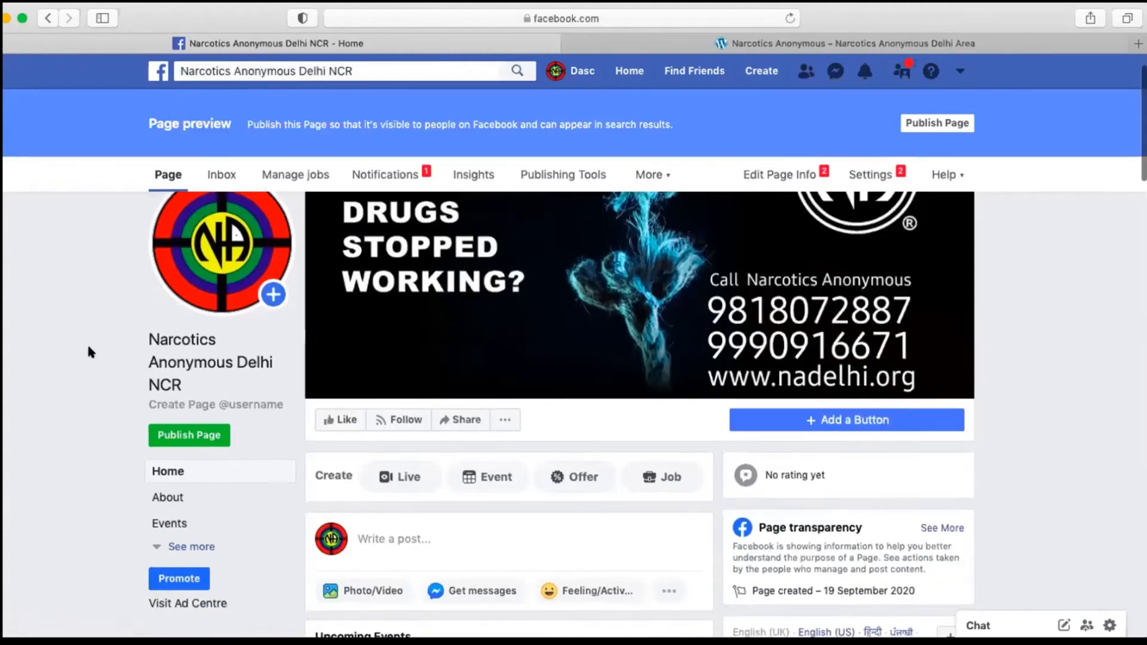
{"action": "scroll", "coordinate": [89, 350], "scroll_direction": "down", "scroll_amount": 5}
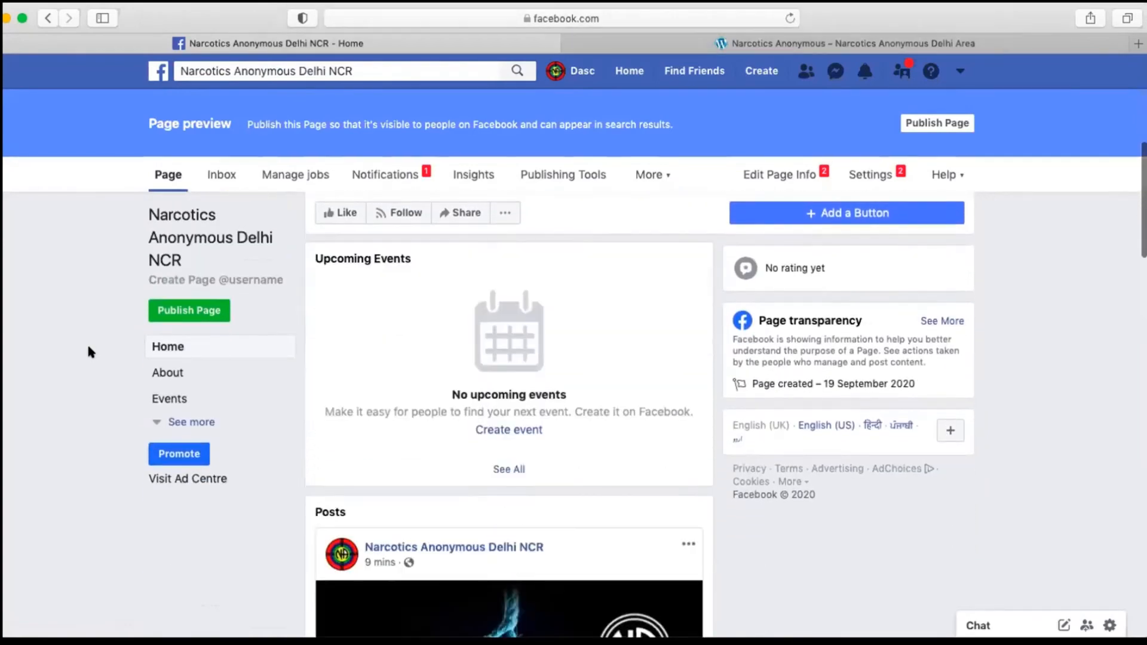
{"action": "scroll", "coordinate": [90, 352], "scroll_direction": "up", "scroll_amount": 4}
{"action": "scroll", "coordinate": [254, 340], "scroll_direction": "down", "scroll_amount": 2}
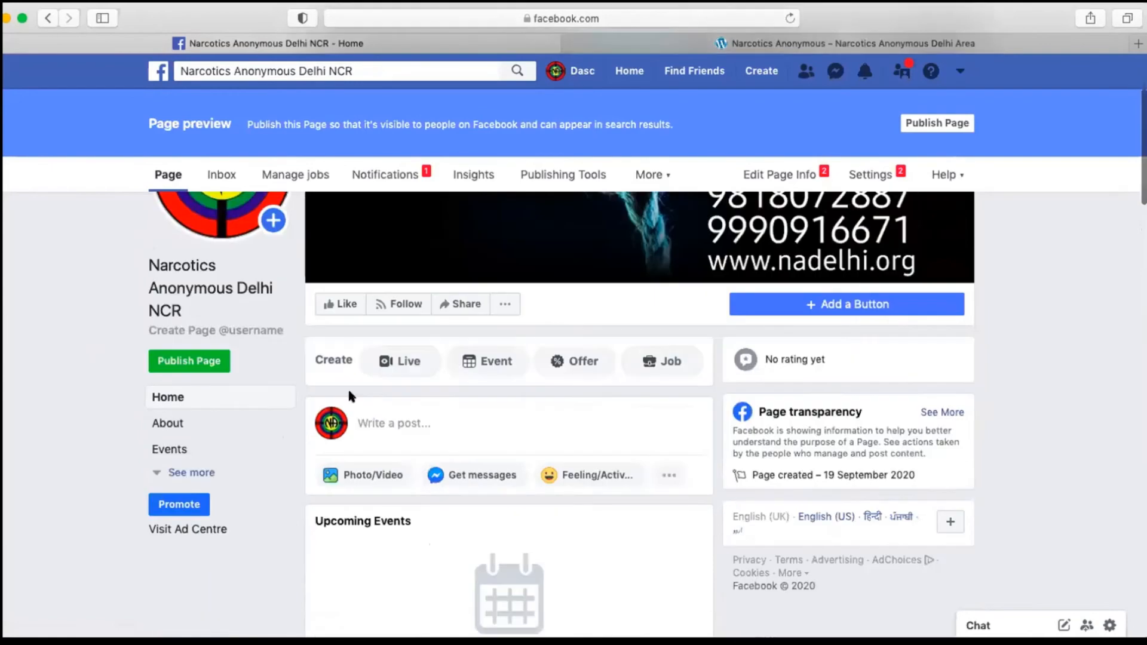
{"action": "left_click", "coordinate": [348, 478]}
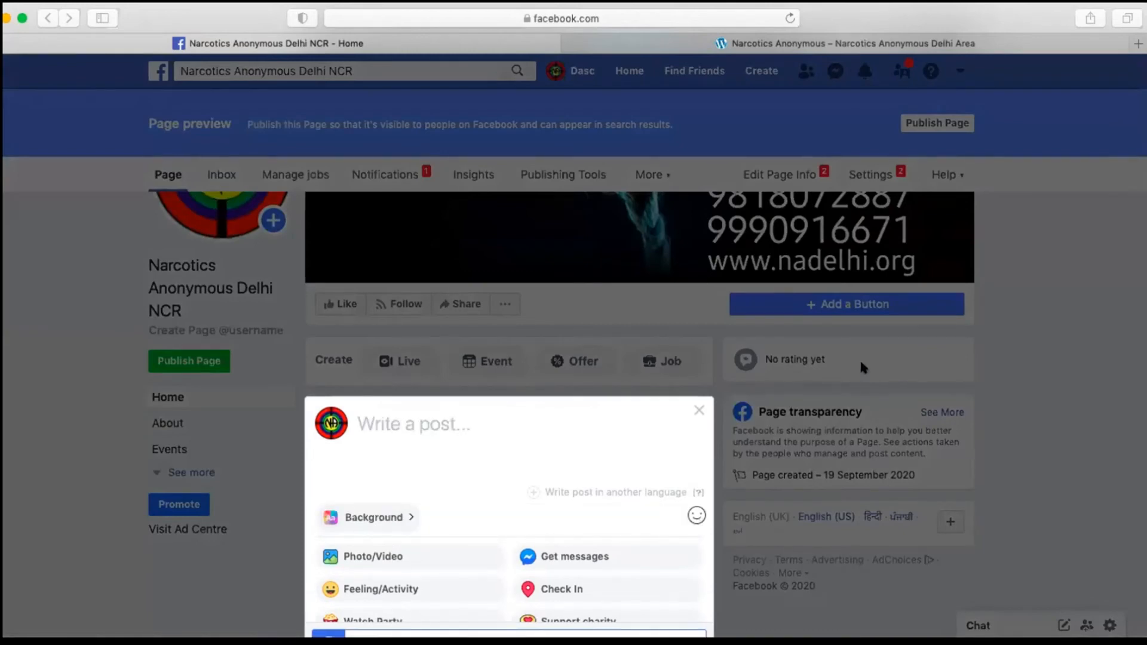
{"action": "scroll", "coordinate": [681, 438], "scroll_direction": "down", "scroll_amount": 3}
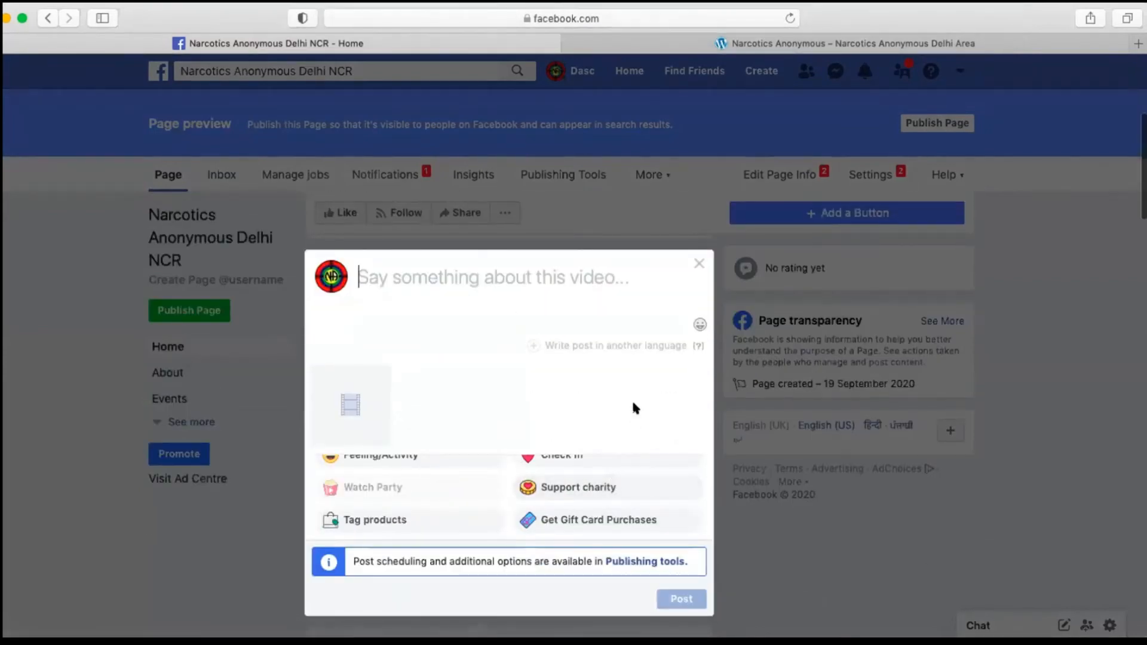
Step: Give the video post the text "I love NA", publish it and dismiss the video processing notice
{"action": "type", "text": "I lov"}
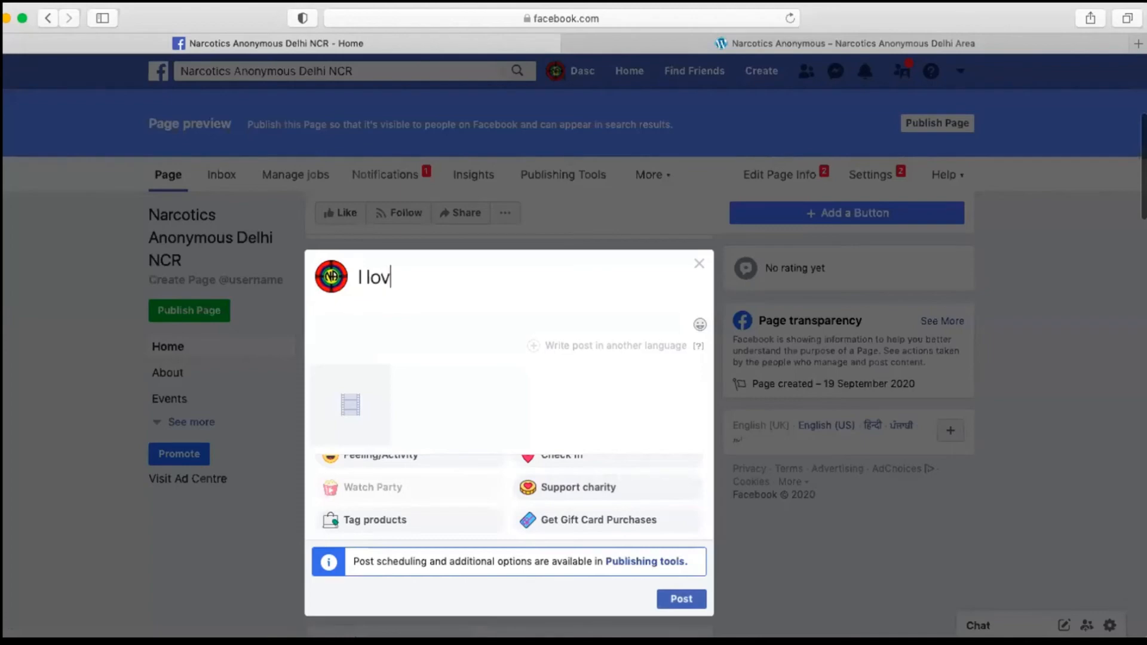
{"action": "type", "text": "e NA"}
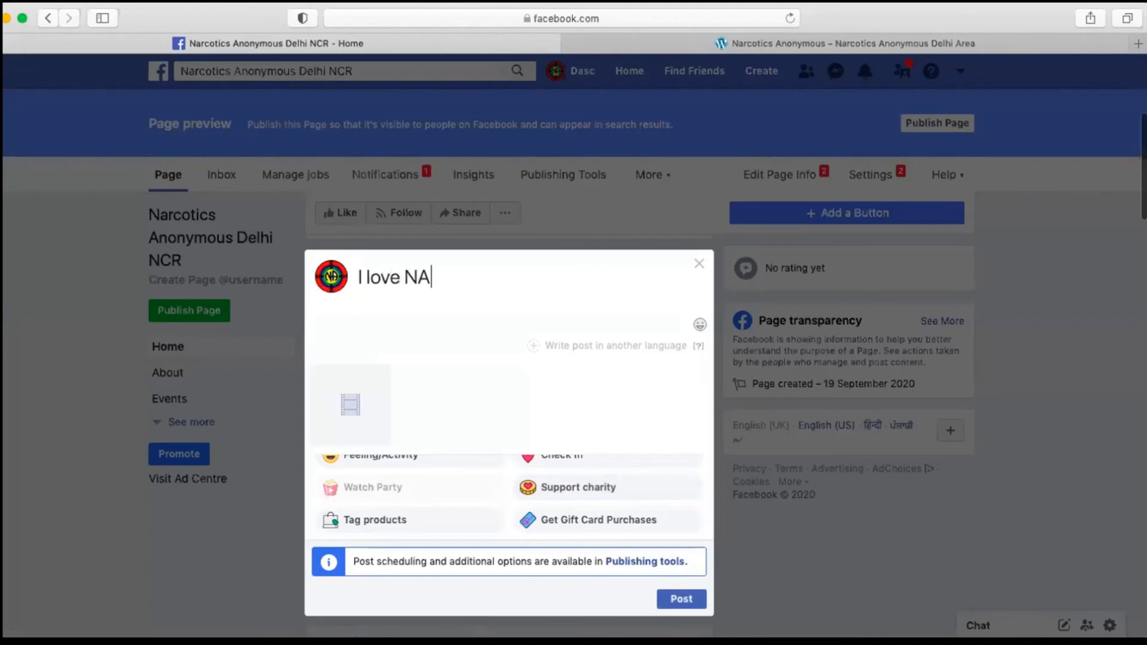
{"action": "left_click", "coordinate": [671, 599]}
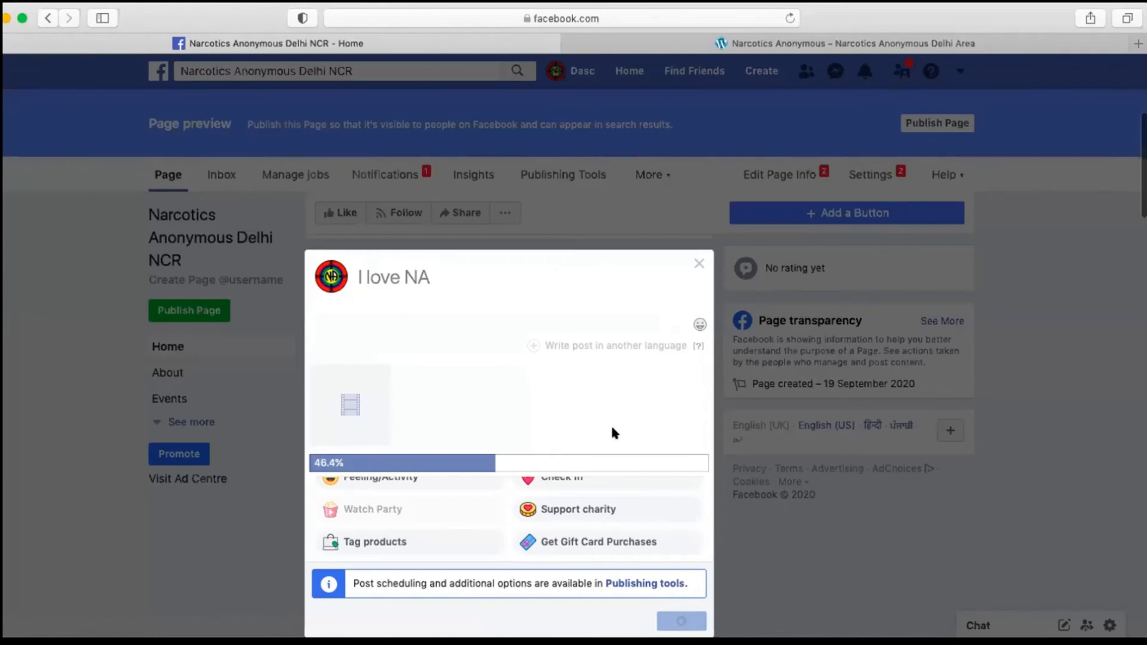
{"action": "scroll", "coordinate": [611, 425], "scroll_direction": "down", "scroll_amount": 2}
{"action": "scroll", "coordinate": [615, 433], "scroll_direction": "up", "scroll_amount": 2}
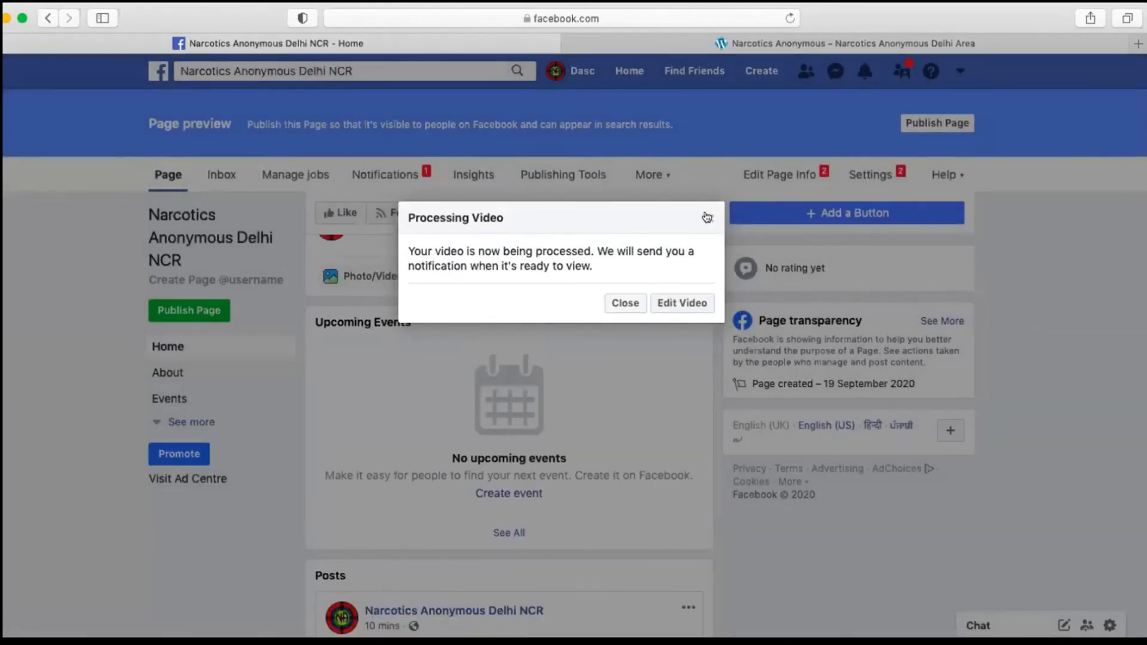
{"action": "left_click", "coordinate": [572, 423]}
Step: Request promotion of the Page and publish the Narcotics Anonymous Delhi NCR Page as required for it
{"action": "scroll", "coordinate": [560, 450], "scroll_direction": "down", "scroll_amount": 7}
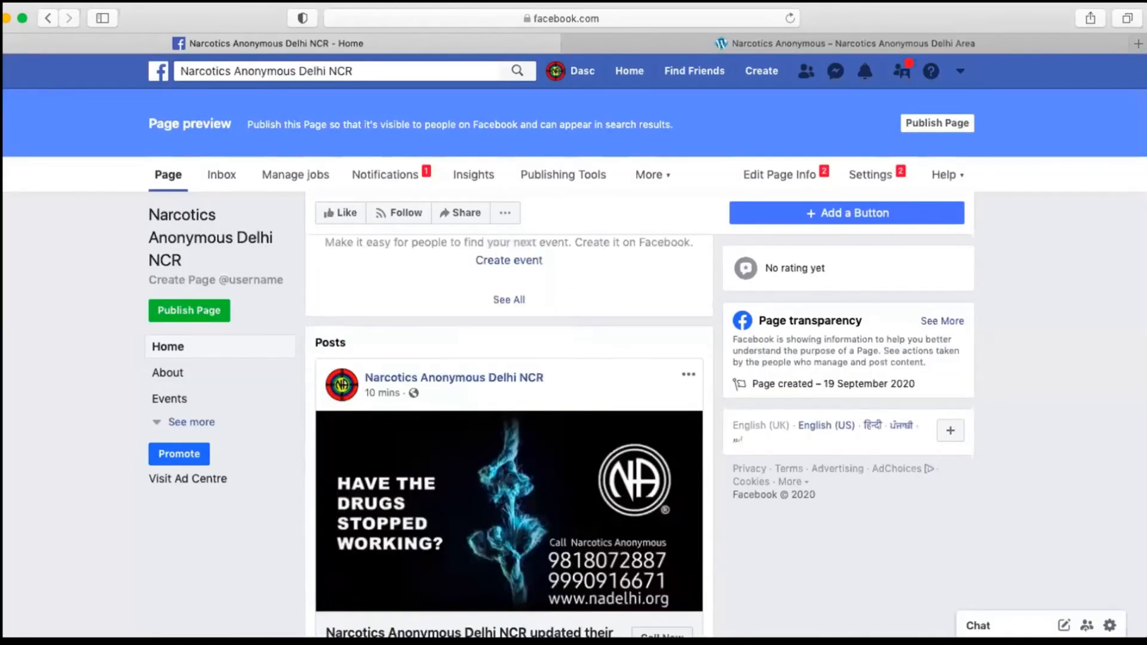
{"action": "scroll", "coordinate": [560, 449], "scroll_direction": "up", "scroll_amount": 9}
{"action": "scroll", "coordinate": [559, 449], "scroll_direction": "down", "scroll_amount": 3}
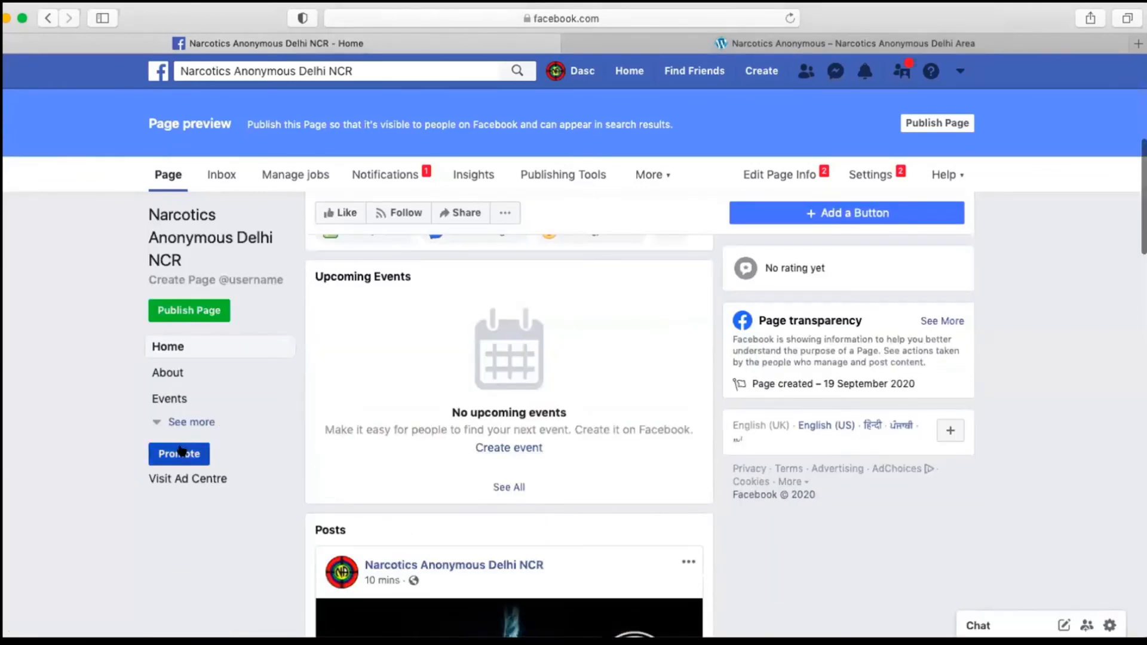
{"action": "scroll", "coordinate": [178, 451], "scroll_direction": "up", "scroll_amount": 3}
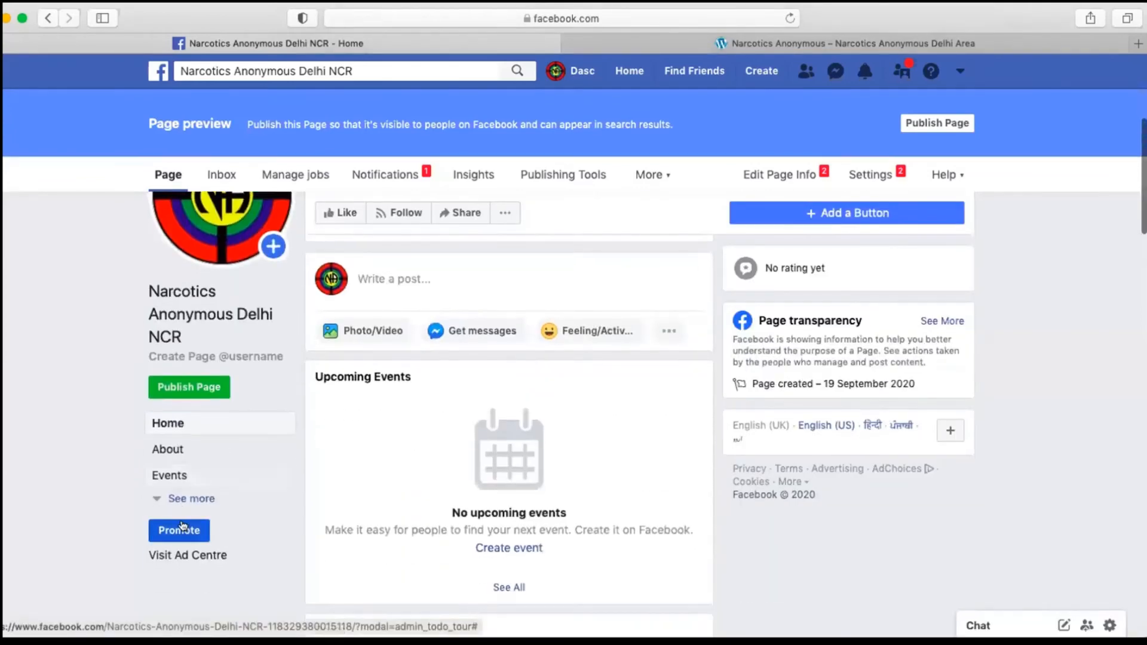
{"action": "left_click", "coordinate": [183, 530]}
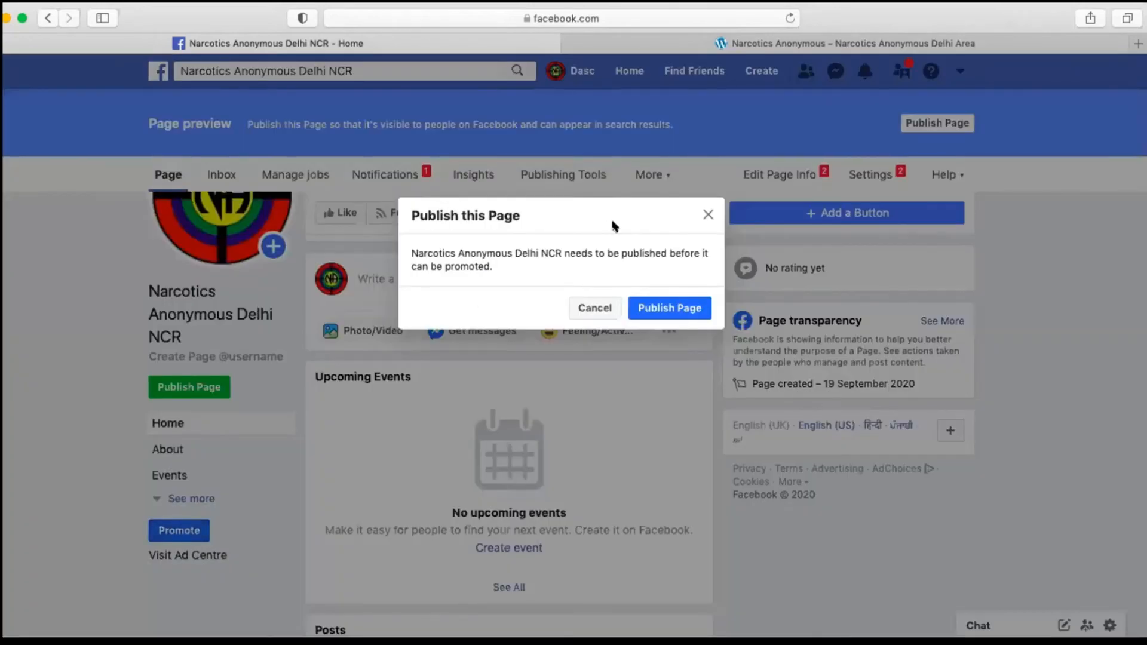
{"action": "left_click", "coordinate": [651, 308]}
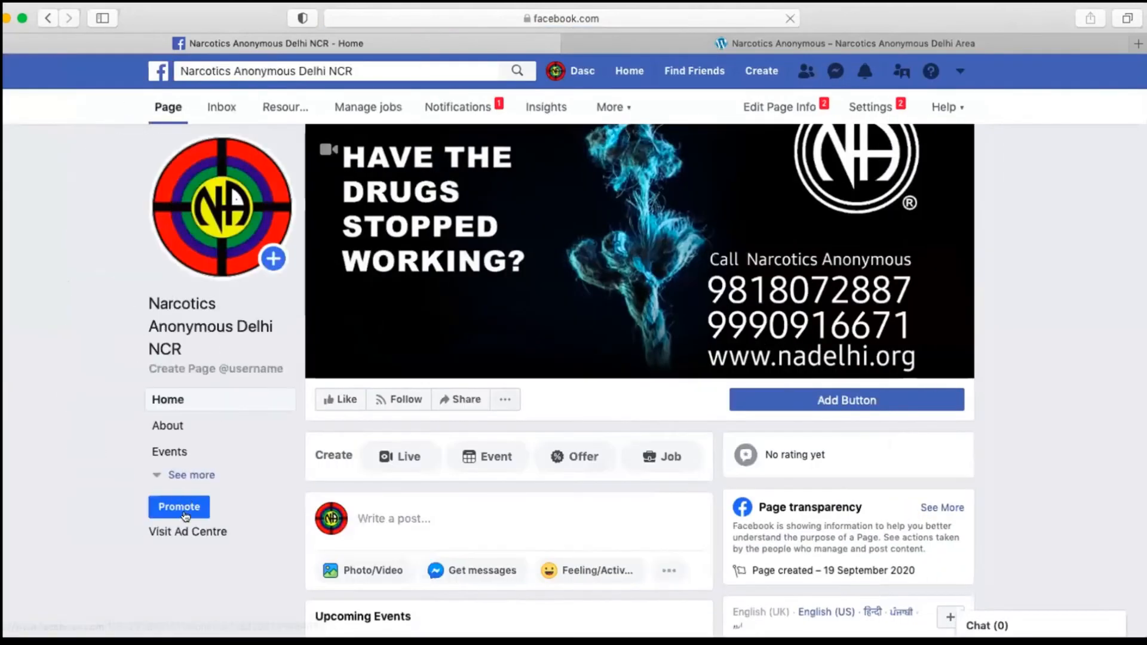
Step: Begin promoting the Page with Automated Ads and proceed to the question on ways of doing business
{"action": "left_click", "coordinate": [184, 508]}
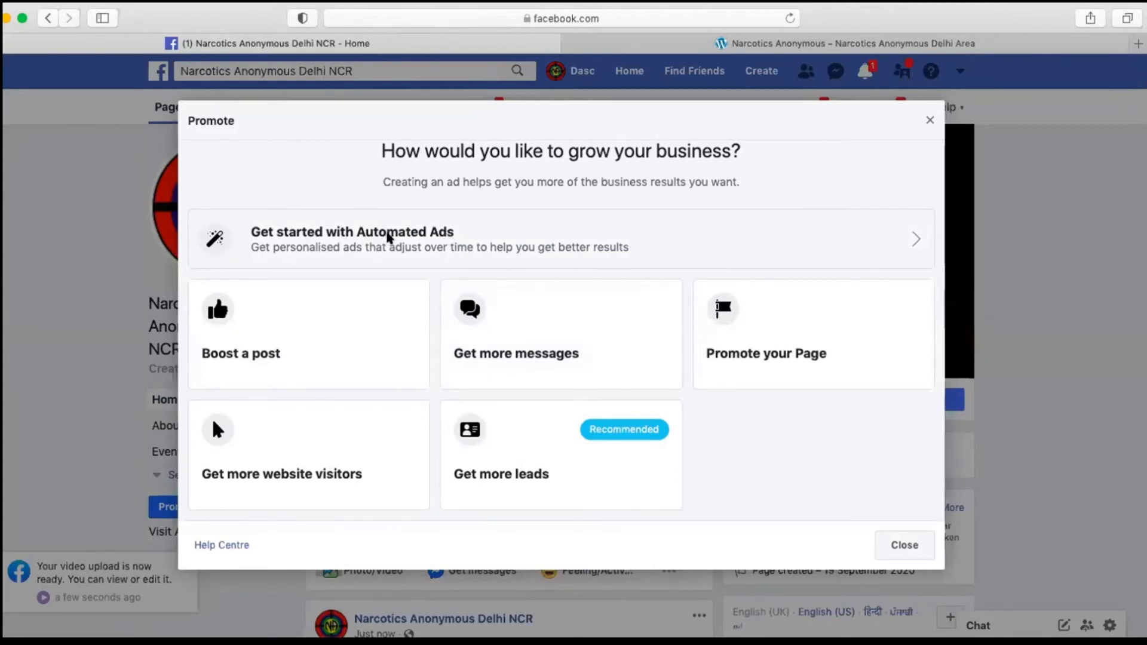
{"action": "left_click", "coordinate": [388, 236]}
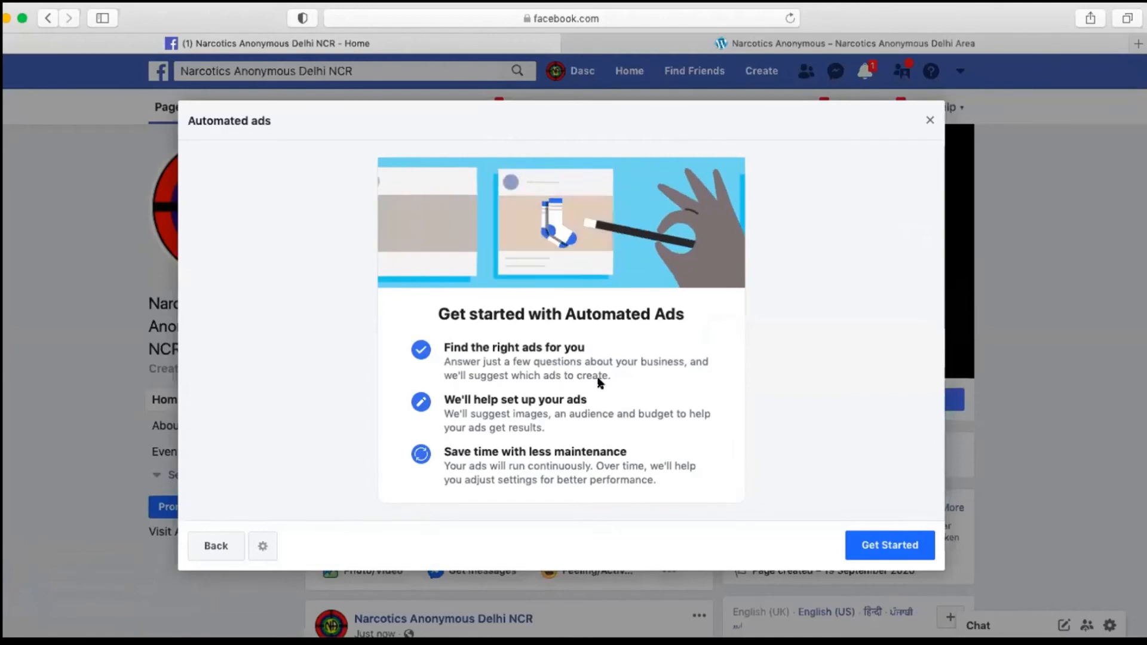
{"action": "left_click", "coordinate": [882, 542]}
{"action": "left_click", "coordinate": [906, 544]}
{"action": "left_click", "coordinate": [906, 544]}
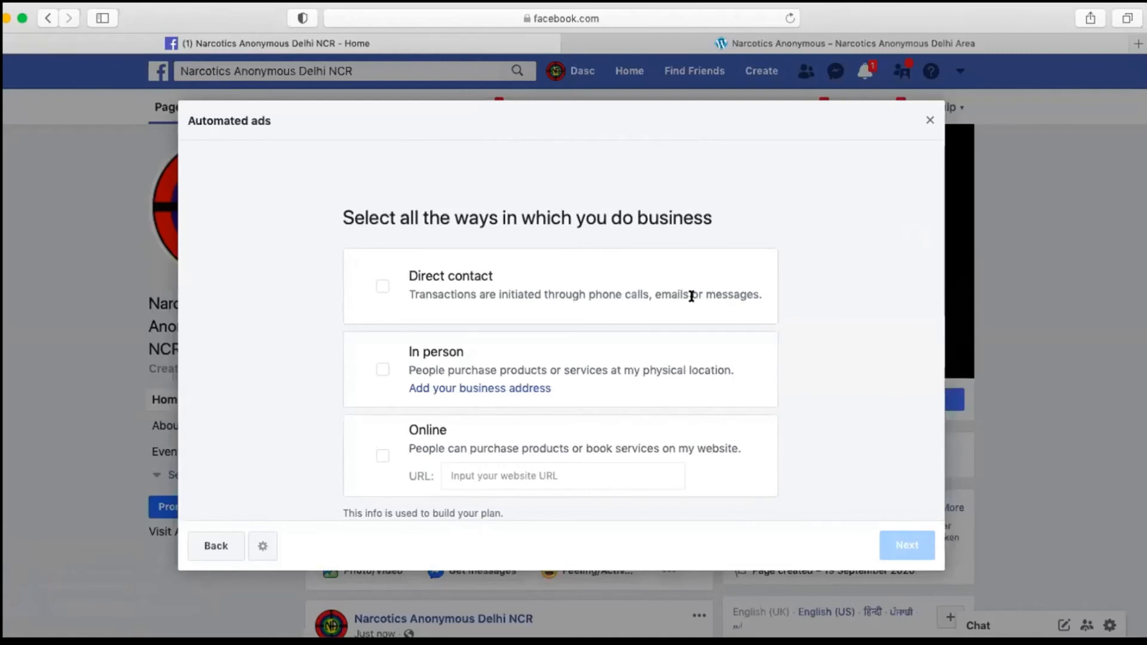
Step: Select Direct contact as the way of doing business and They contact me as the preferred way to communicate with customers
{"action": "left_click", "coordinate": [376, 284]}
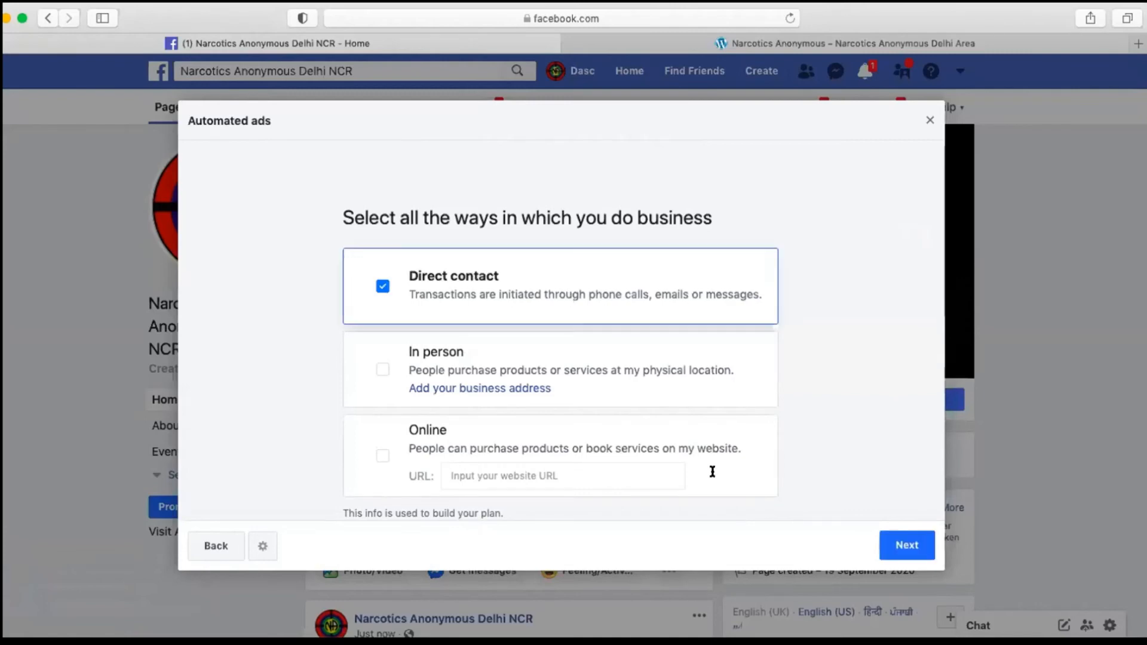
{"action": "left_click", "coordinate": [907, 545]}
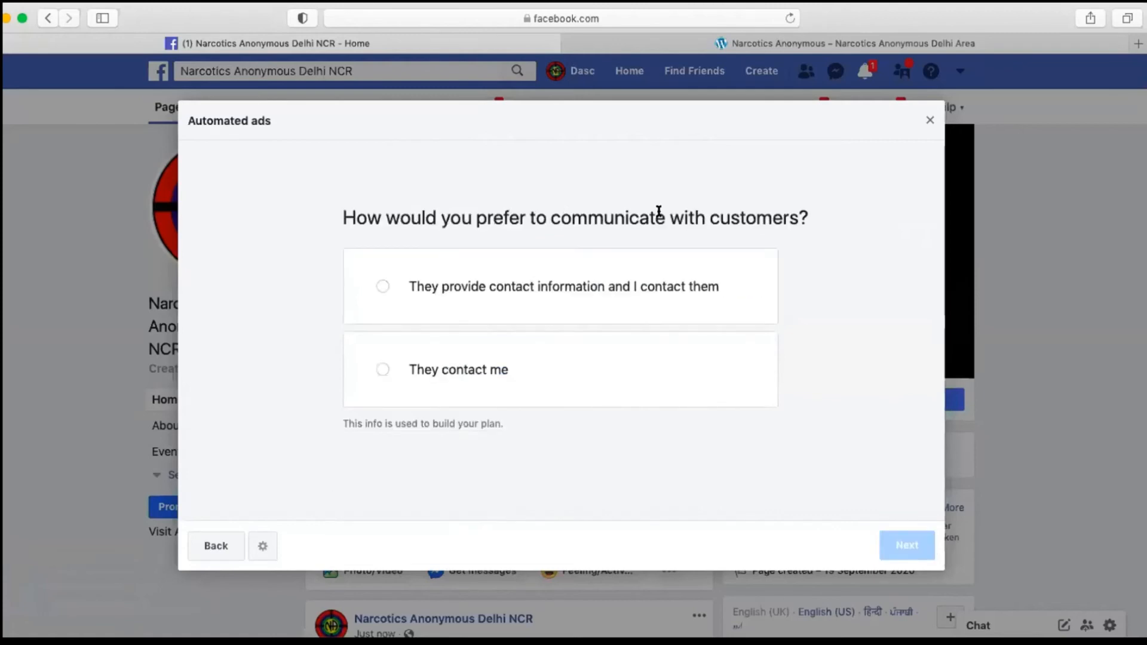
{"action": "left_click", "coordinate": [378, 370]}
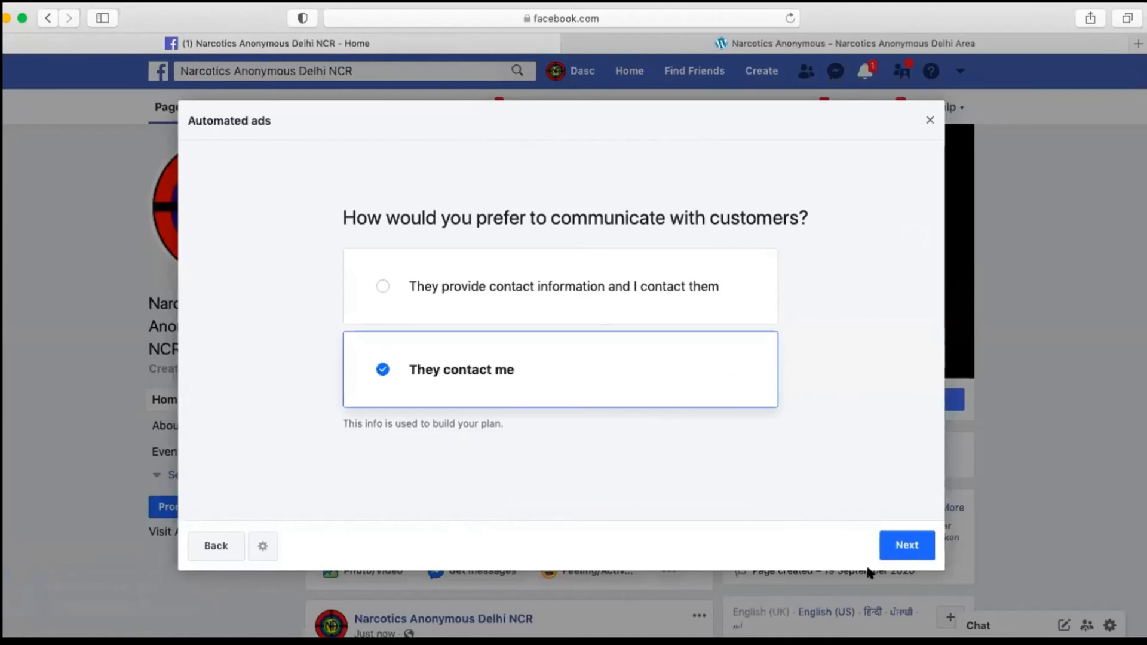
{"action": "left_click", "coordinate": [909, 549]}
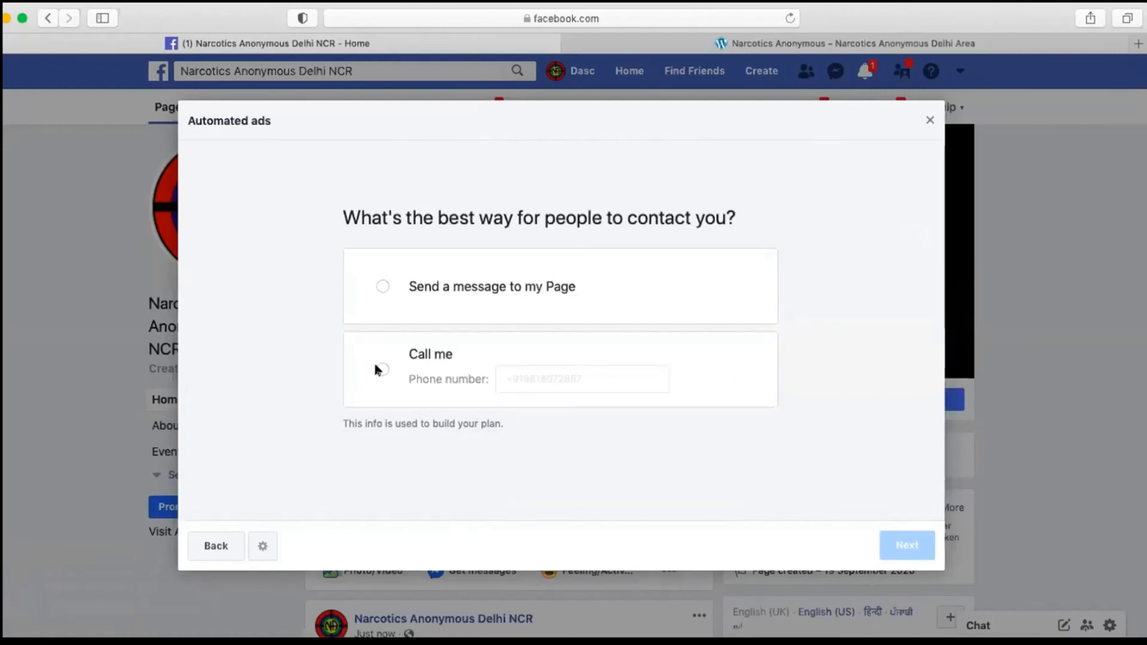
Step: Choose Call me with the prefilled phone number as the best way for people to get in contact
{"action": "left_click", "coordinate": [377, 367]}
{"action": "left_click", "coordinate": [906, 547]}
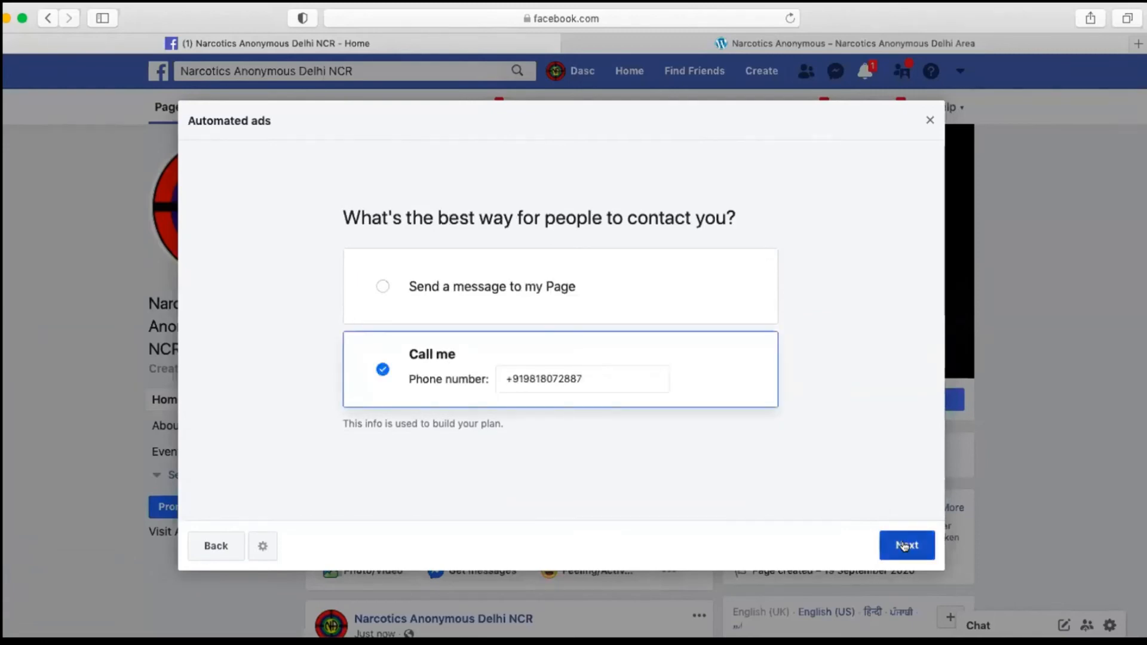
{"action": "left_click", "coordinate": [906, 546]}
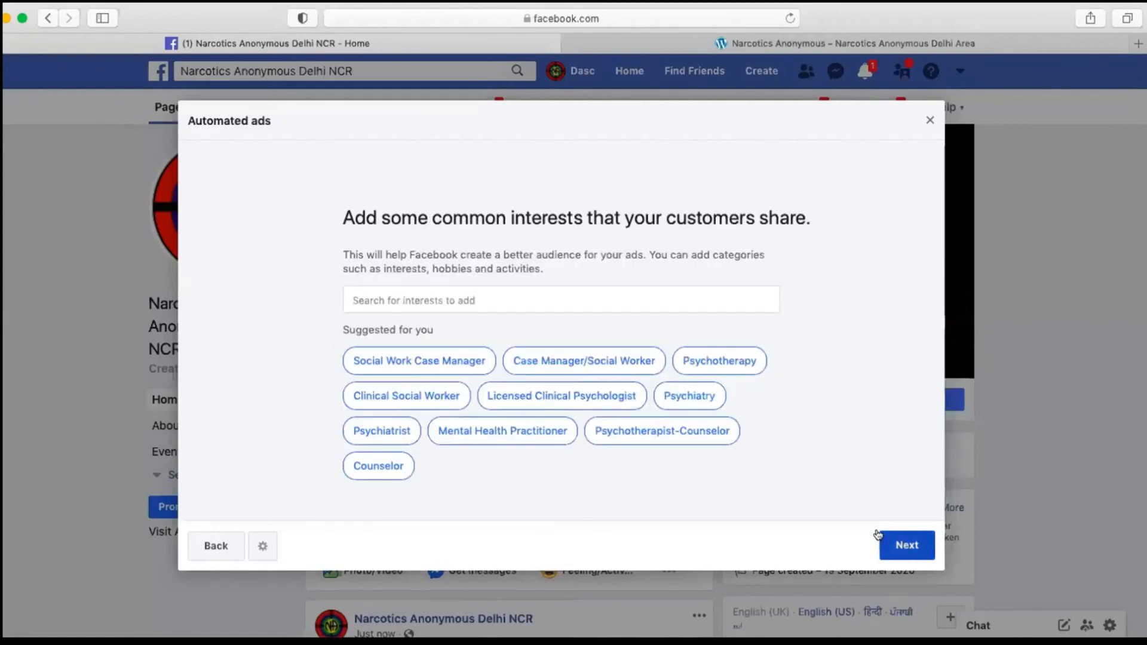
Step: Try out suggested customer interests for the ad audience, including Psychotherapy
{"action": "left_click", "coordinate": [684, 361]}
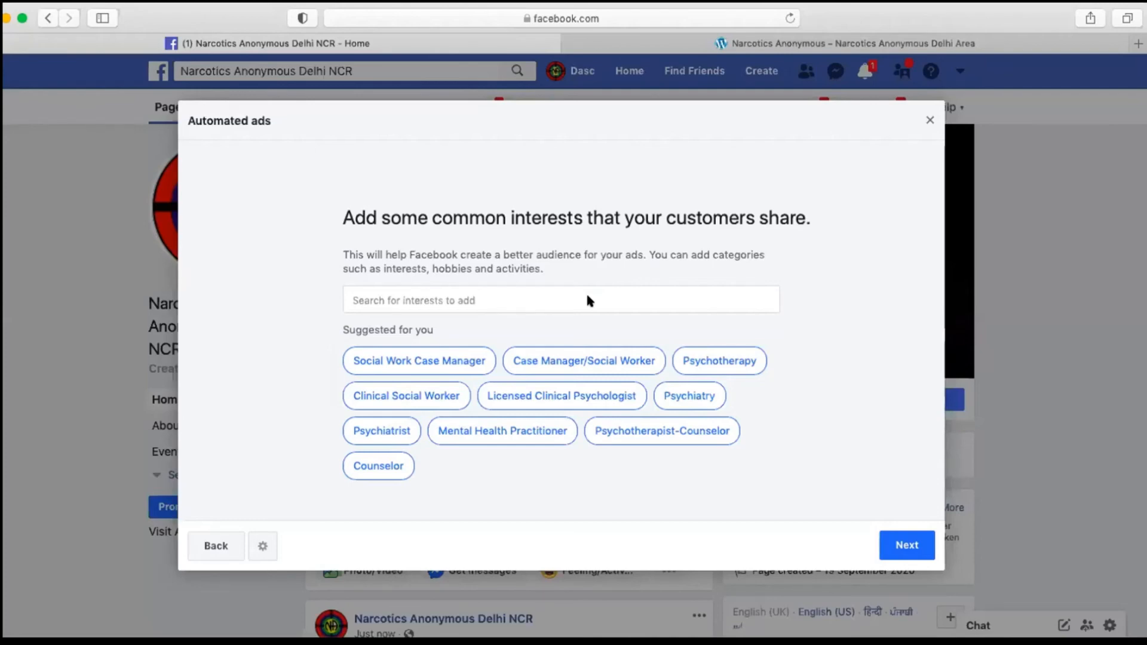
{"action": "left_click", "coordinate": [566, 397]}
{"action": "left_click", "coordinate": [673, 360]}
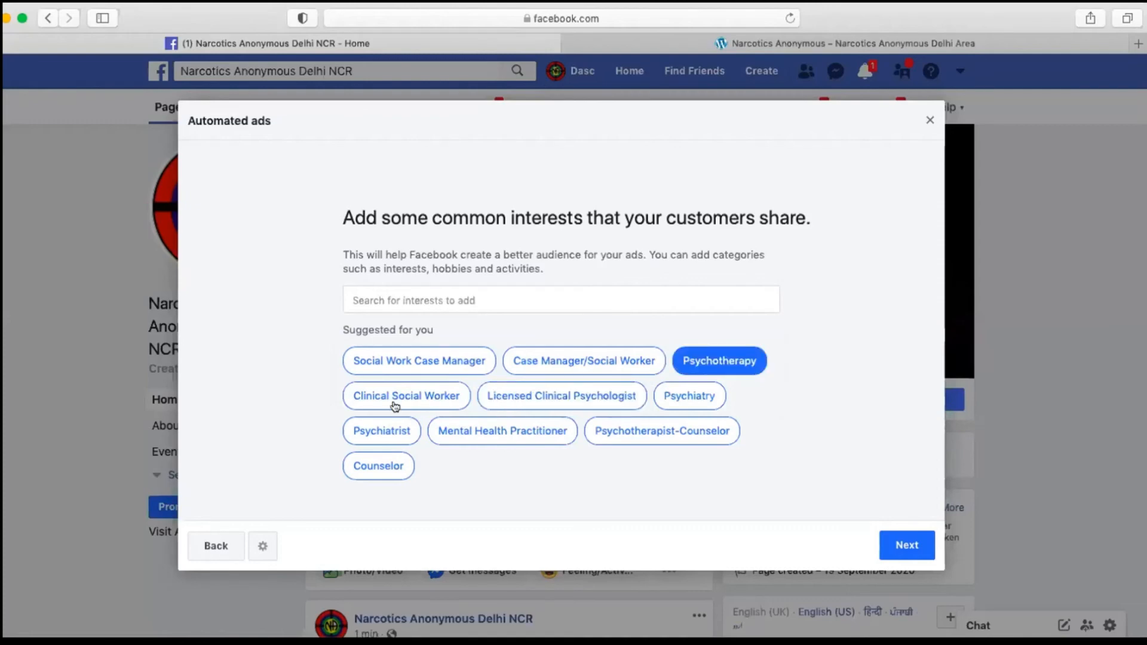
{"action": "left_click", "coordinate": [436, 356]}
{"action": "left_click", "coordinate": [502, 430]}
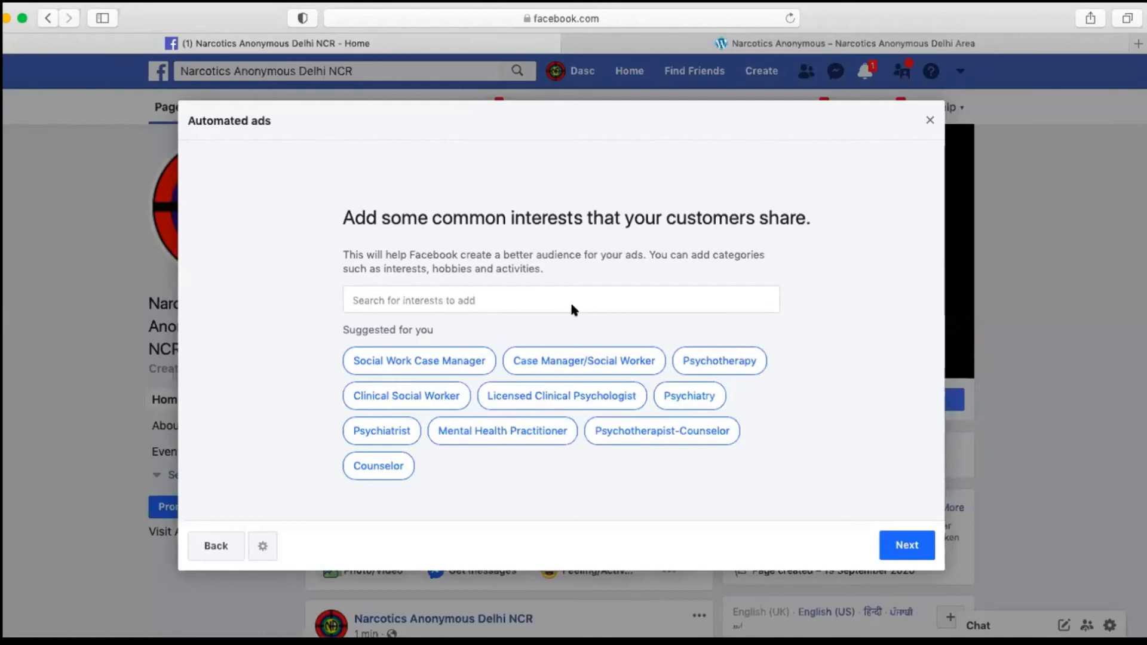
Step: Finish the customer interests question and continue to the choice of an ad plan
{"action": "left_click", "coordinate": [471, 356]}
{"action": "left_click", "coordinate": [472, 357]}
{"action": "left_click", "coordinate": [419, 397]}
{"action": "left_click", "coordinate": [902, 539]}
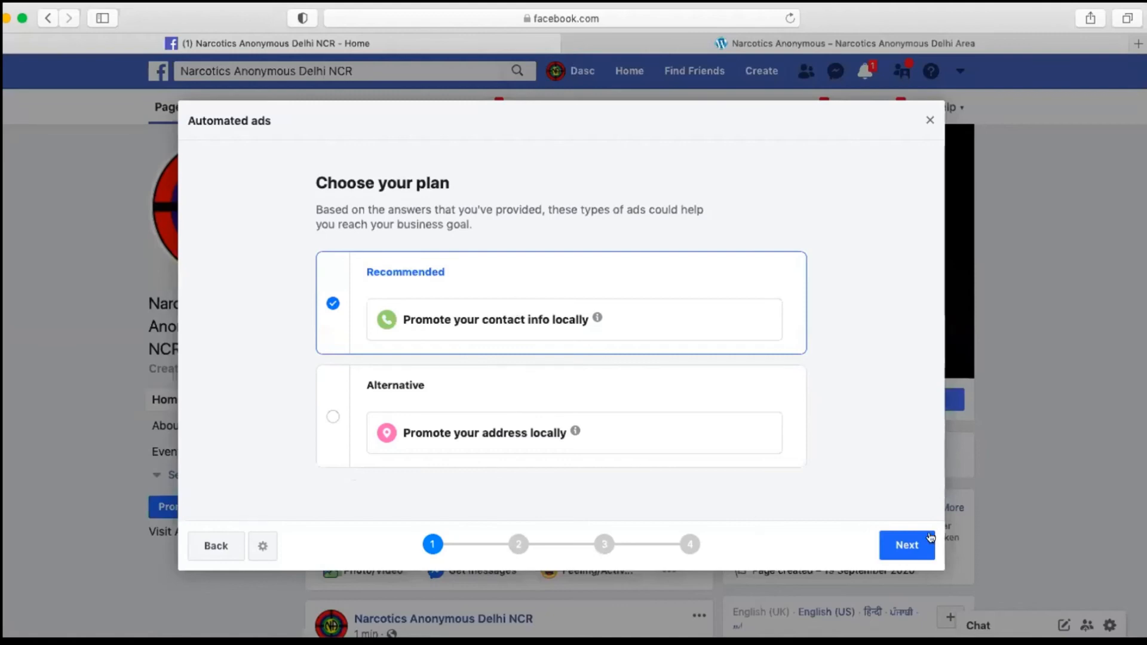
Step: Accept the recommended plan Promote your contact info locally, check the mobile ad preview and continue with the single-image version
{"action": "left_click", "coordinate": [917, 549]}
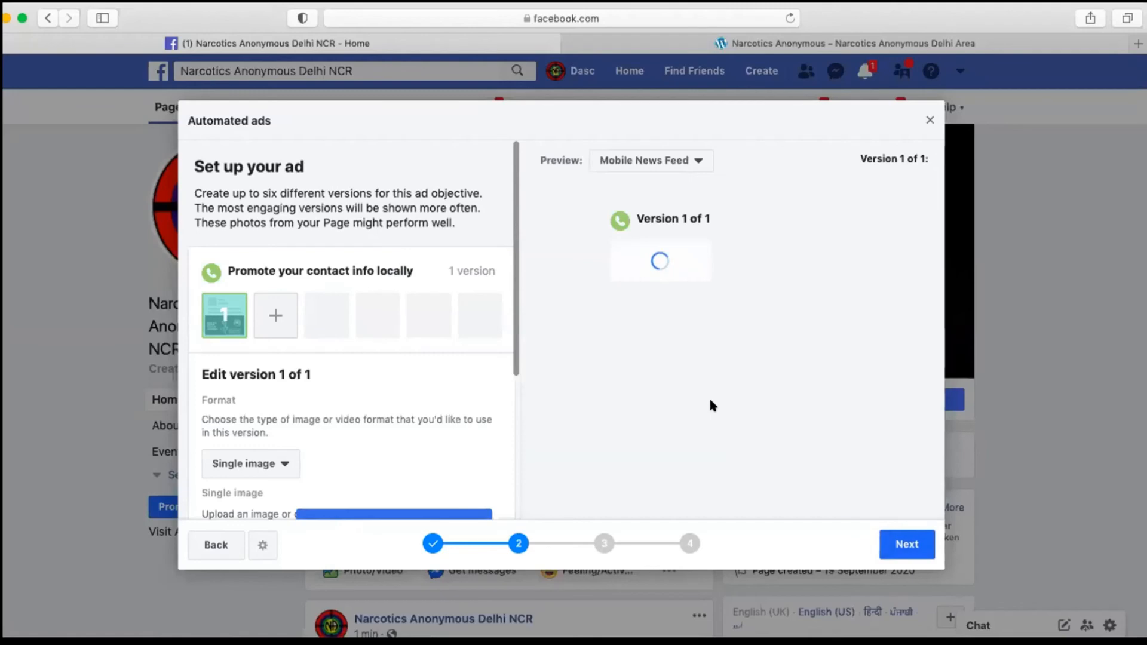
{"action": "scroll", "coordinate": [753, 340], "scroll_direction": "down", "scroll_amount": 2}
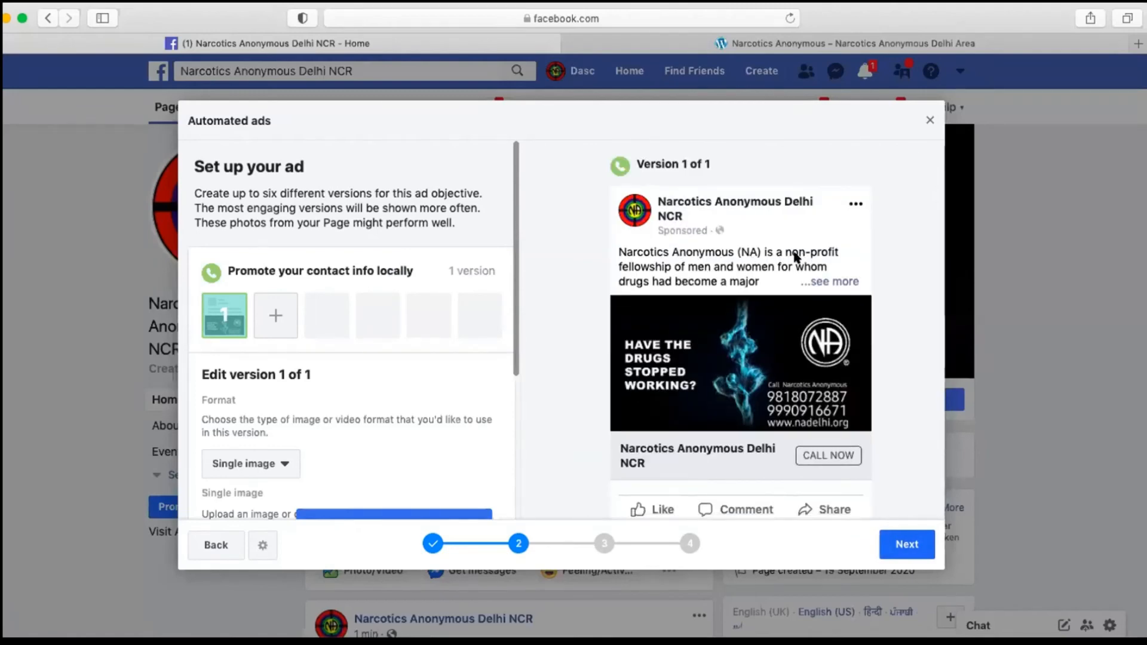
{"action": "scroll", "coordinate": [741, 299], "scroll_direction": "down", "scroll_amount": 1}
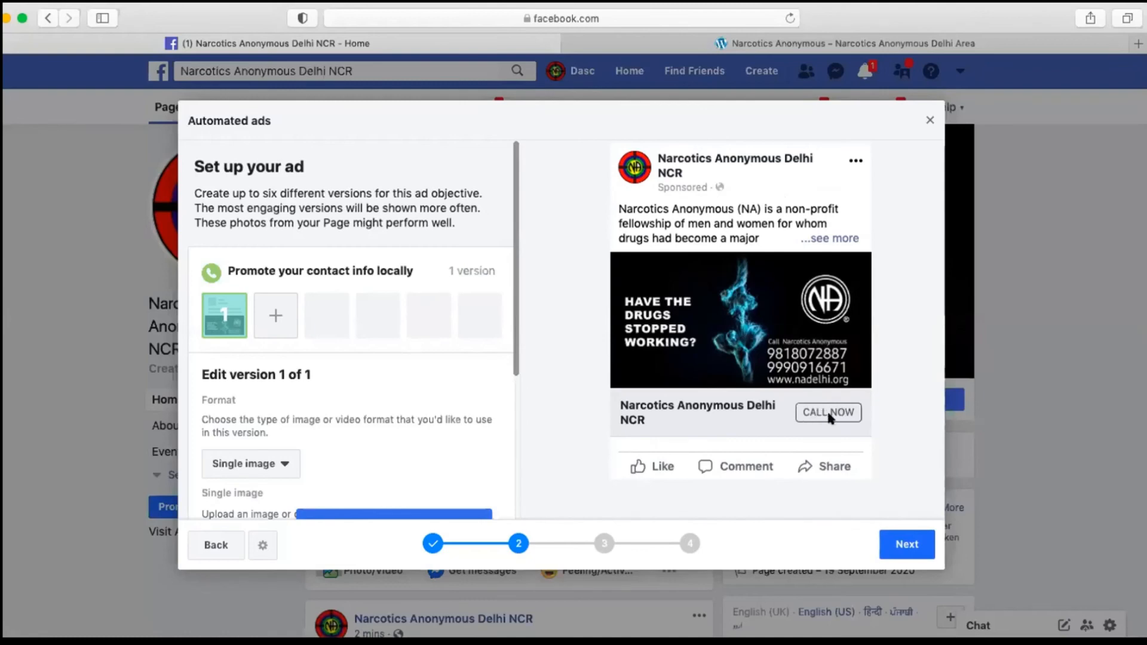
{"action": "left_click", "coordinate": [900, 546]}
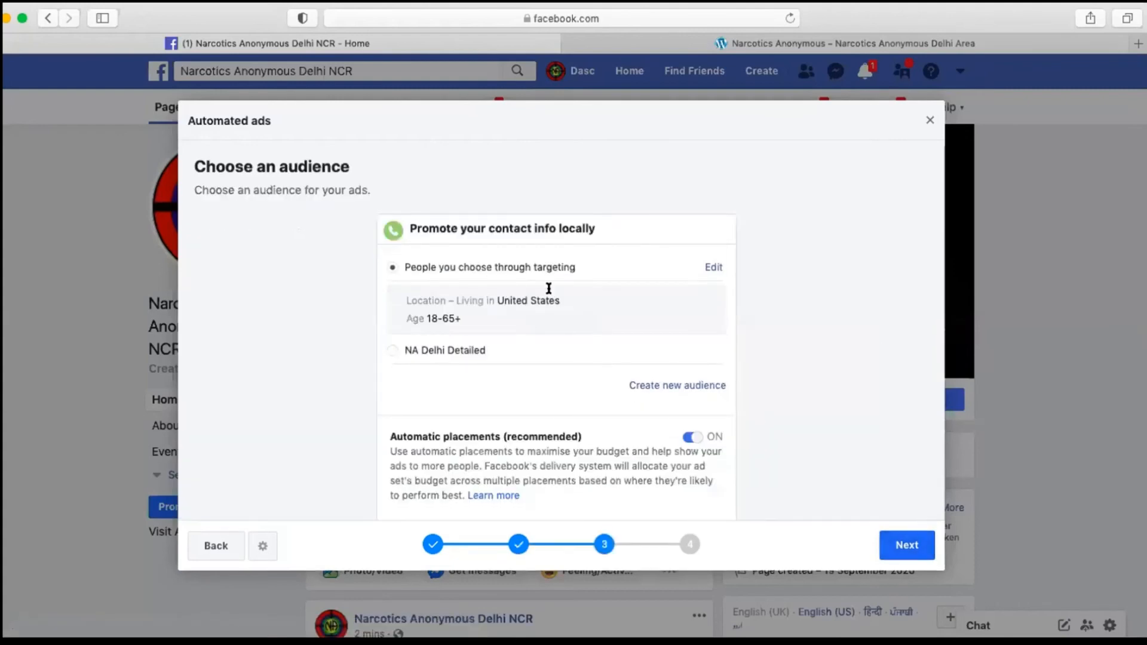
Step: Replace United States with Delhi, India as the ad audience's location, save the audience and continue to the plan review
{"action": "left_click", "coordinate": [707, 269]}
{"action": "mouse_move", "coordinate": [445, 333]}
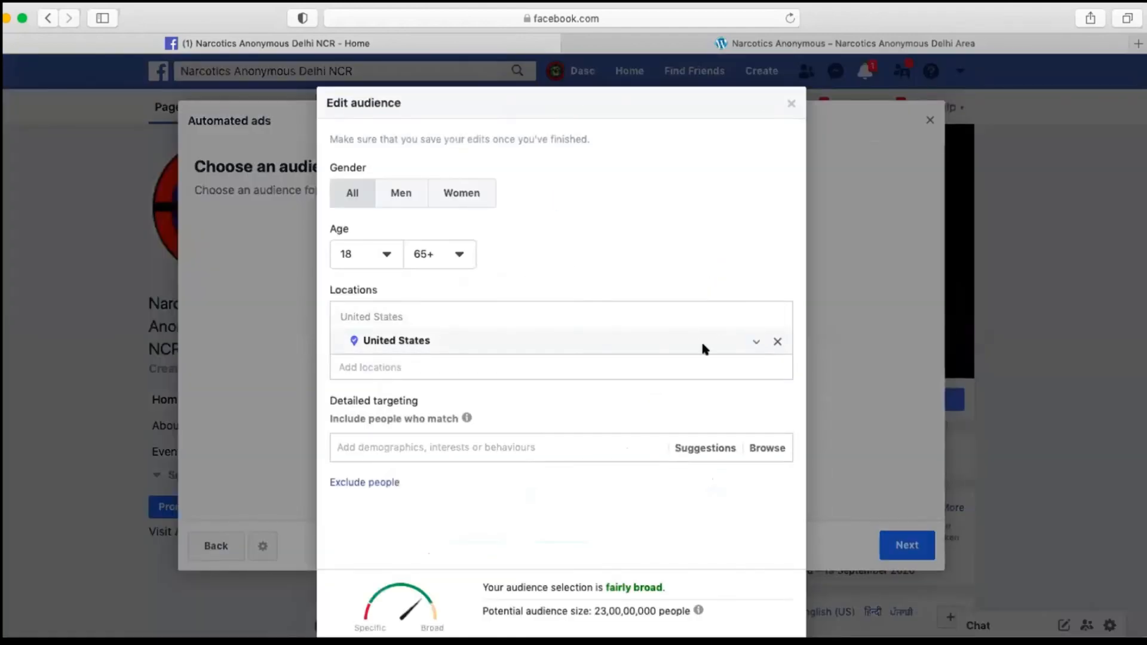
{"action": "left_click", "coordinate": [777, 342]}
{"action": "left_click", "coordinate": [527, 377]}
{"action": "type", "text": "DELHI"}
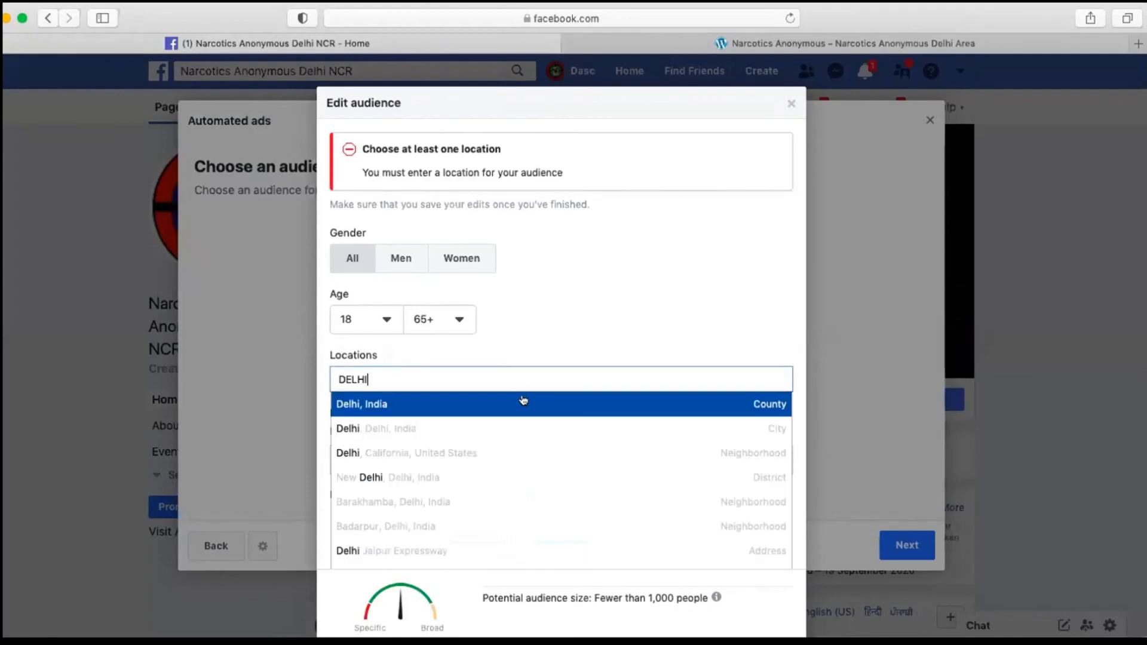
{"action": "left_click", "coordinate": [523, 400]}
{"action": "left_click", "coordinate": [777, 588]}
{"action": "left_click", "coordinate": [914, 547]}
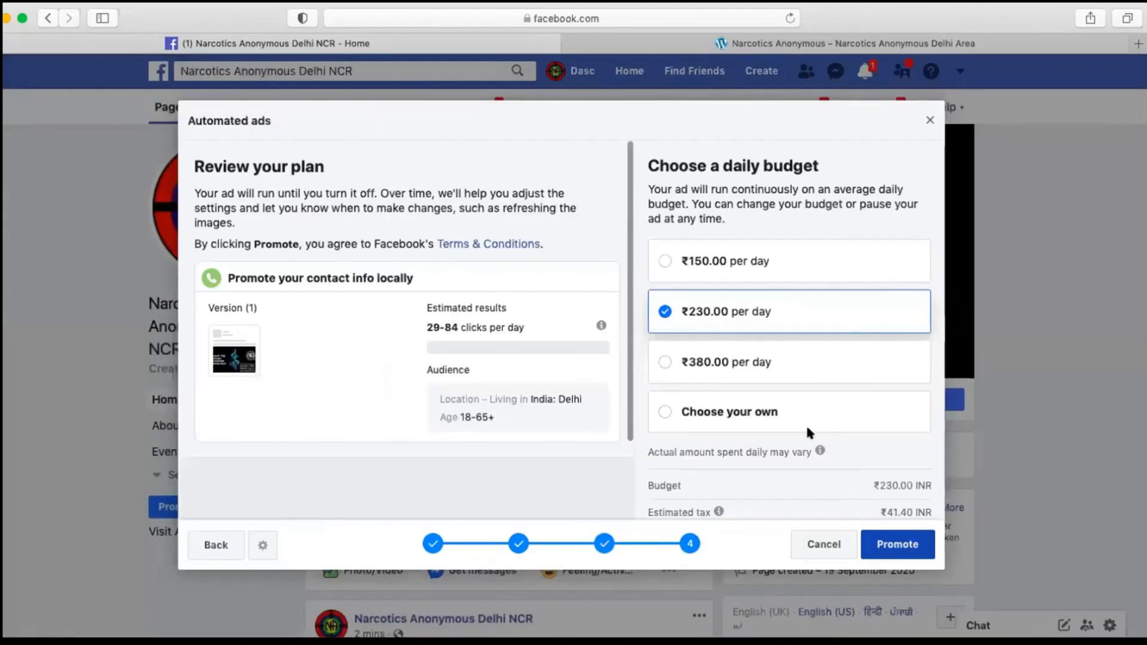
Step: Review the daily budget options and estimated results of the ad plan, and cancel the ad without promoting it
{"action": "scroll", "coordinate": [807, 430], "scroll_direction": "down", "scroll_amount": 1}
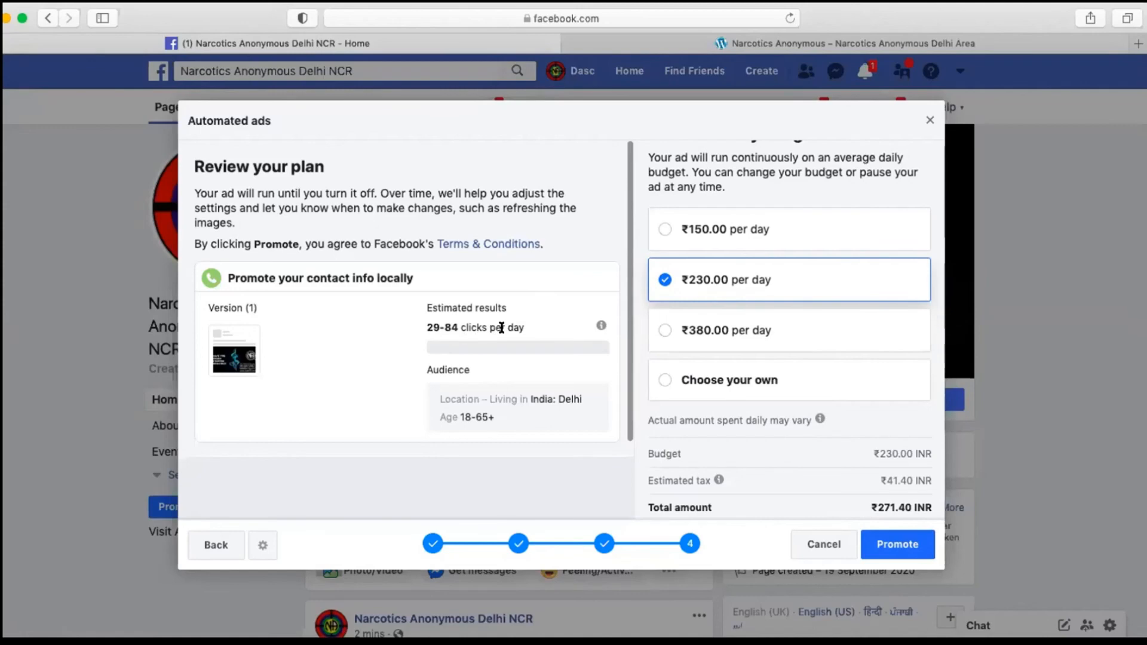
{"action": "mouse_move", "coordinate": [602, 326]}
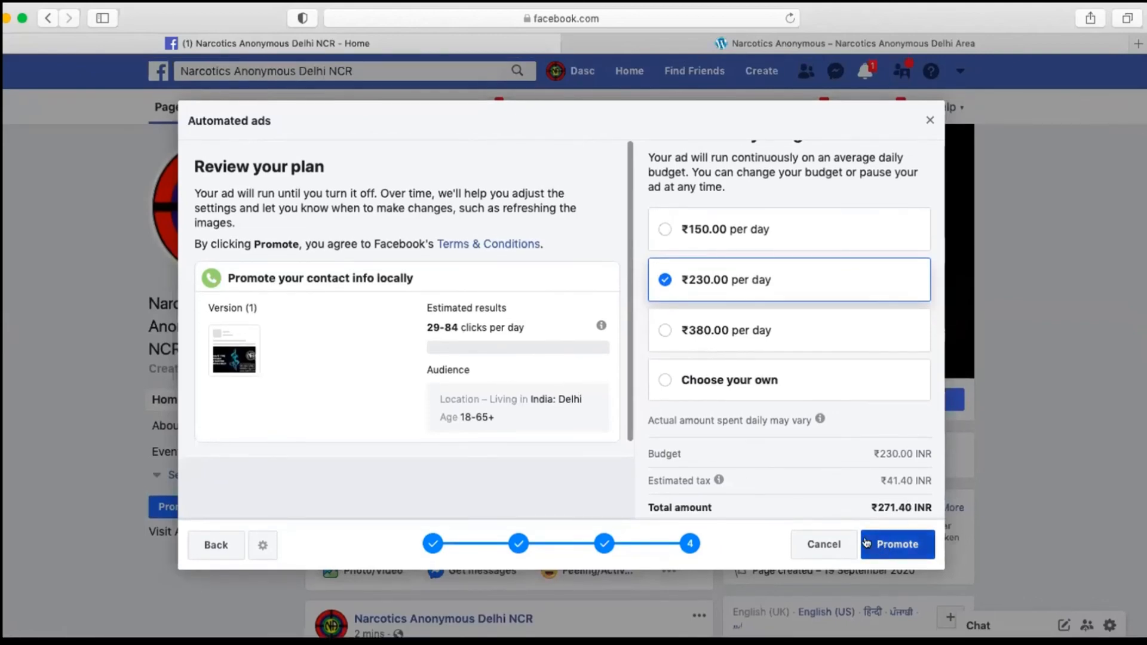
{"action": "left_click", "coordinate": [922, 121]}
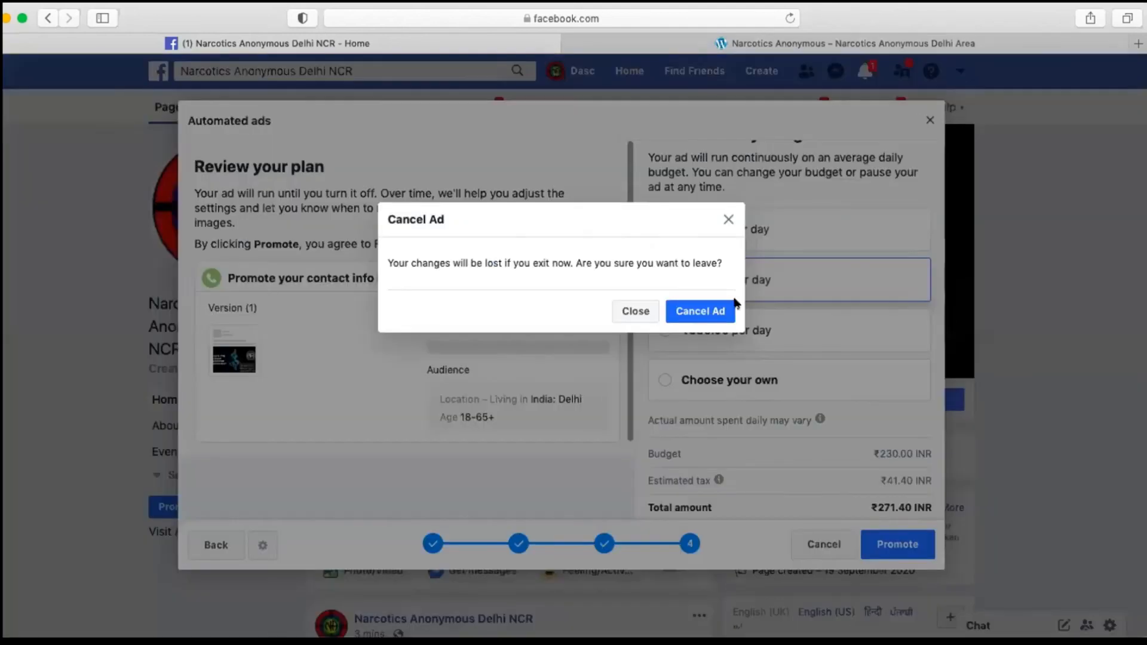
{"action": "left_click", "coordinate": [708, 316]}
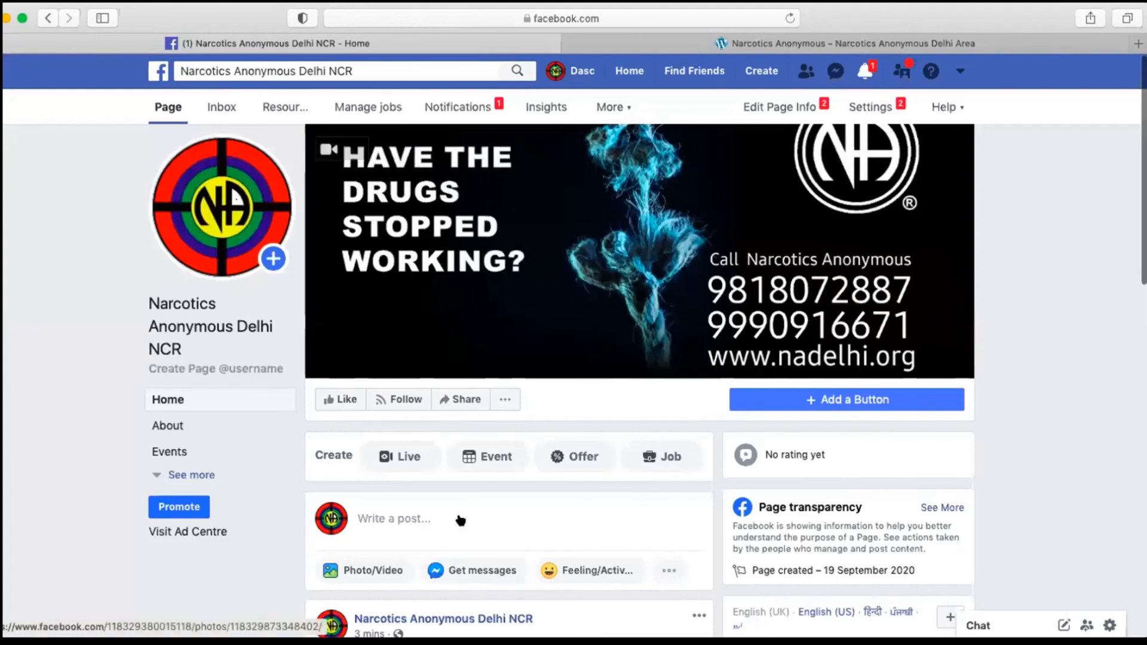
Step: Check the boost option of the Page's video post and expand the Page's full list of sections
{"action": "scroll", "coordinate": [461, 512], "scroll_direction": "down", "scroll_amount": 10}
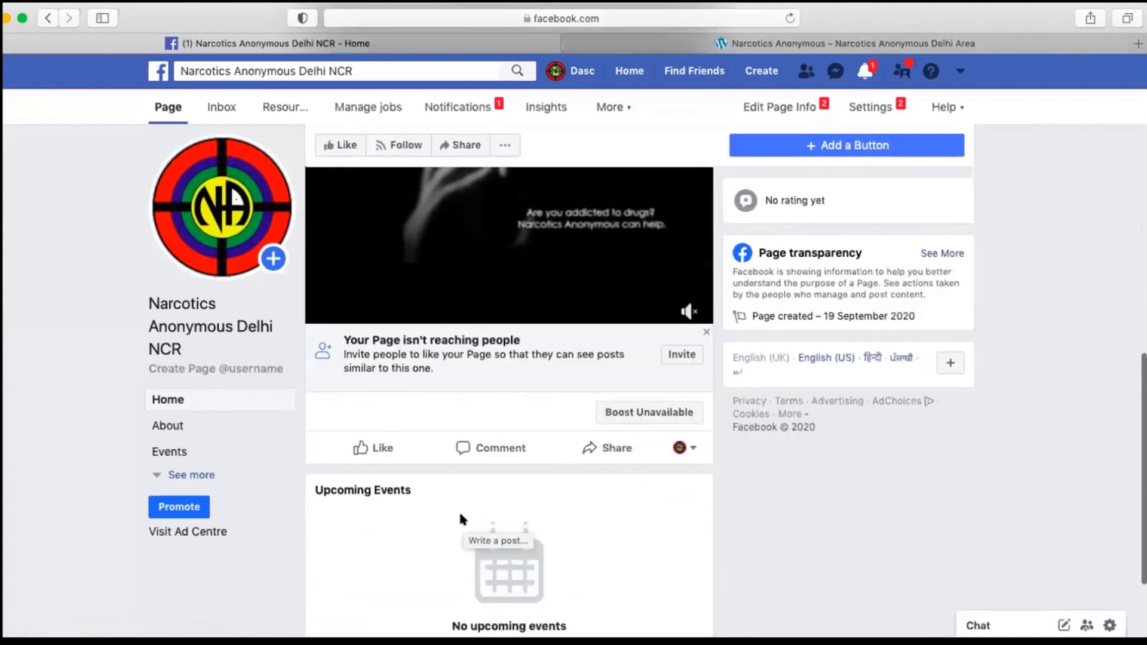
{"action": "left_click", "coordinate": [646, 502]}
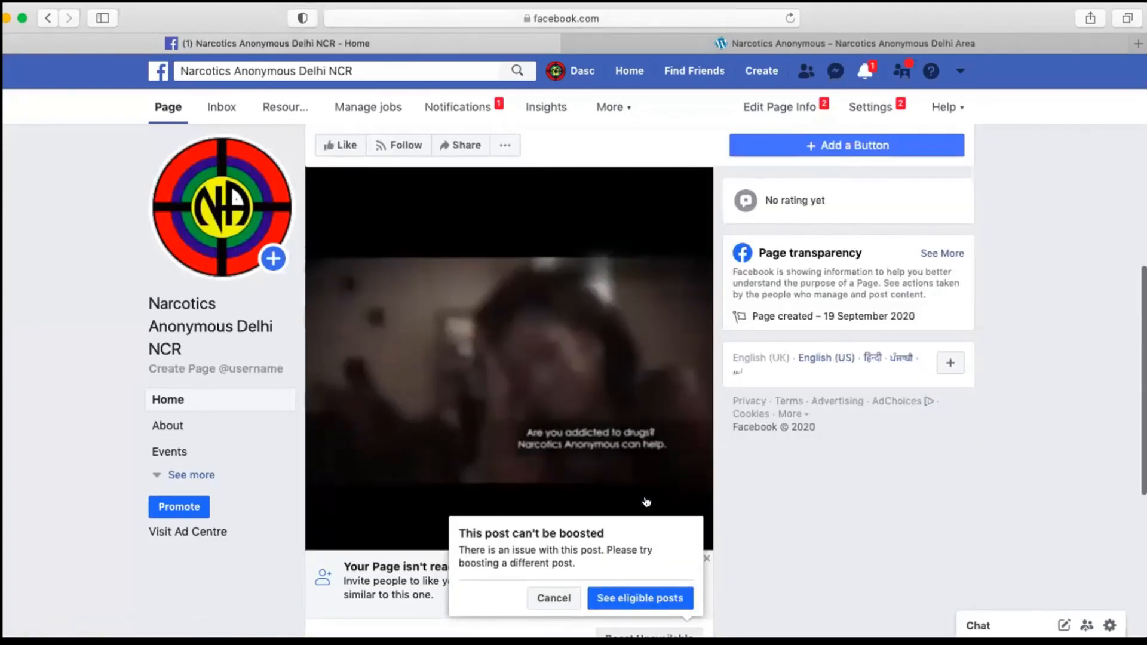
{"action": "left_click", "coordinate": [179, 474]}
{"action": "left_click", "coordinate": [193, 474]}
{"action": "scroll", "coordinate": [406, 435], "scroll_direction": "up", "scroll_amount": 10}
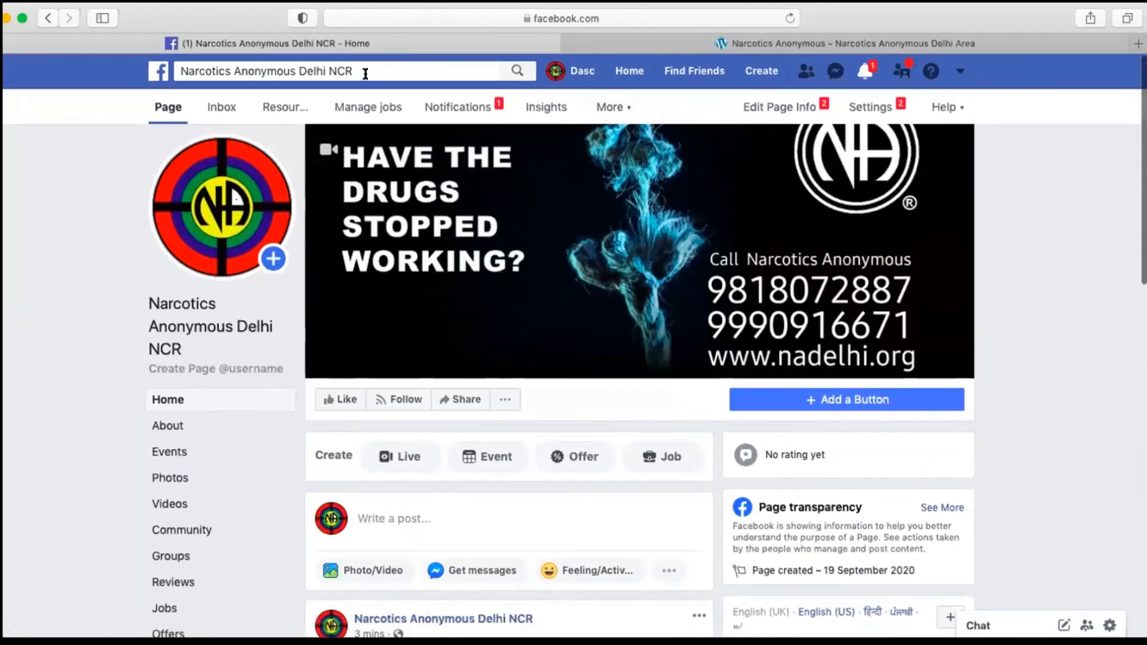
Step: Open the Narcotics Anonymous South Africa page from the recent searches and look through its photos, videos and posts
{"action": "left_click", "coordinate": [365, 71]}
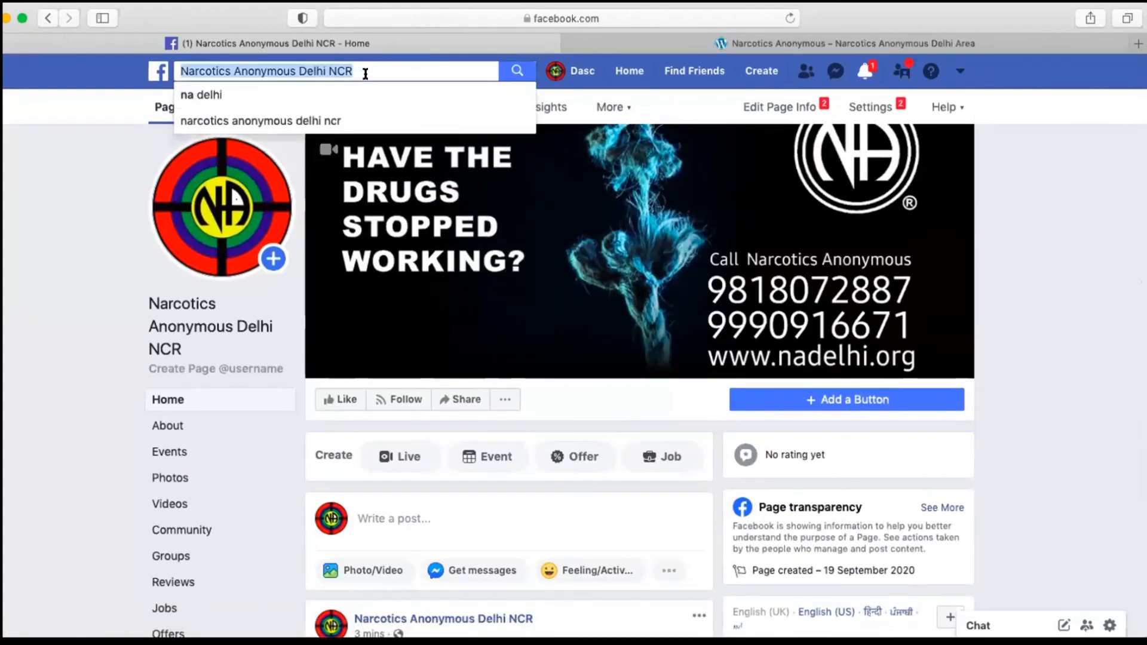
{"action": "key", "text": "BackSpace"}
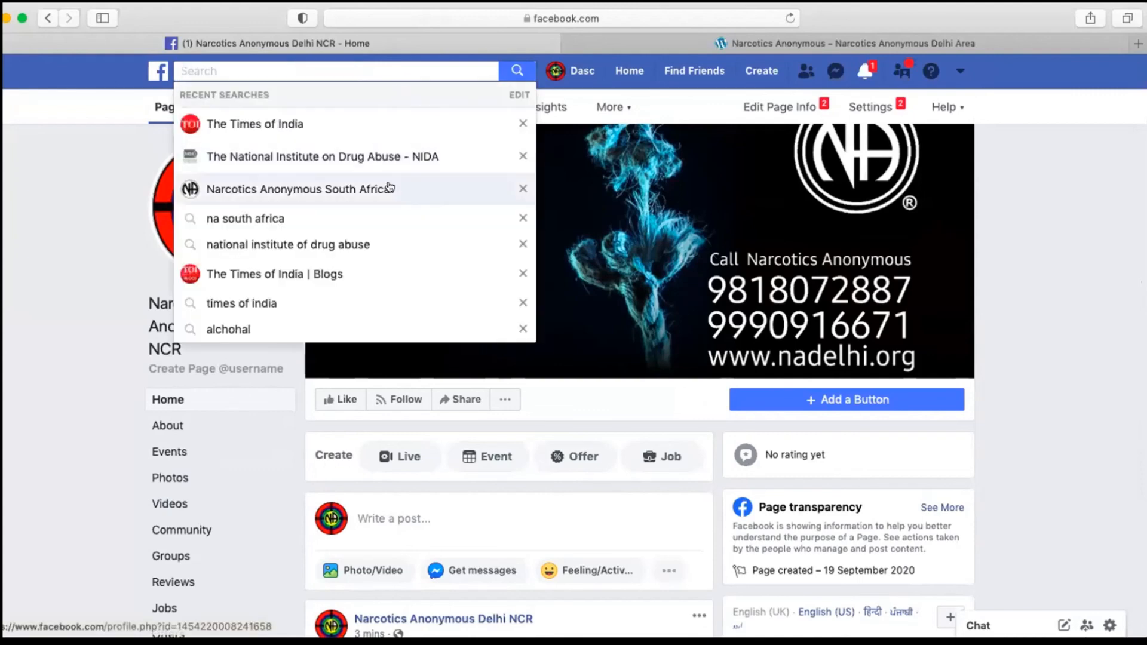
{"action": "scroll", "coordinate": [386, 187], "scroll_direction": "down", "scroll_amount": 5}
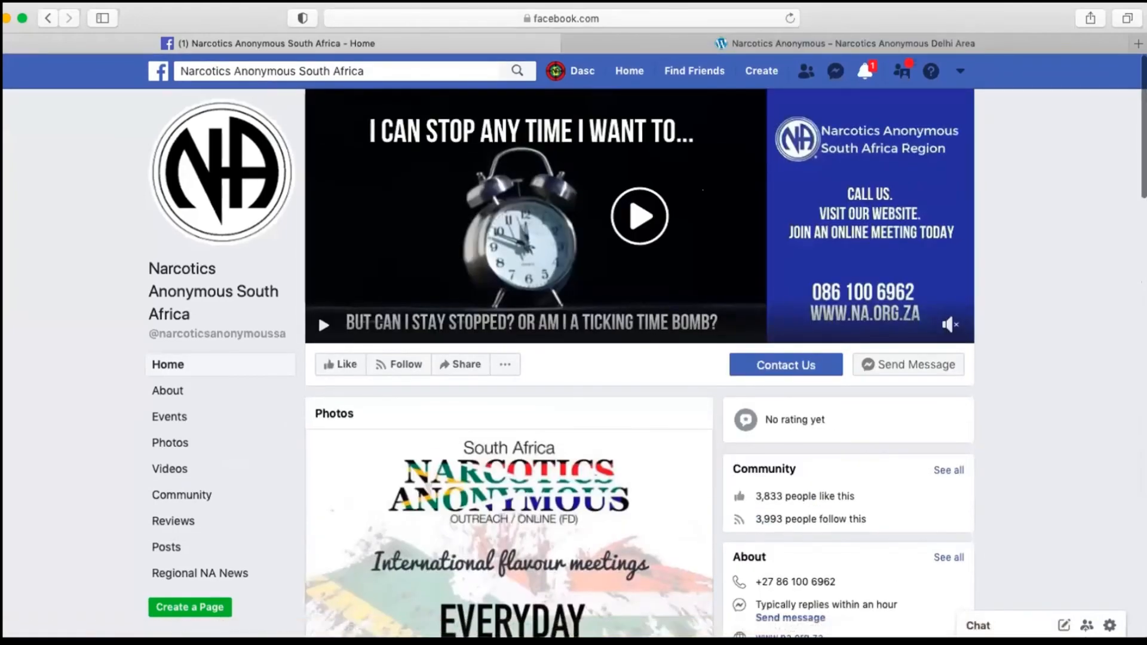
{"action": "scroll", "coordinate": [460, 521], "scroll_direction": "down", "scroll_amount": 4}
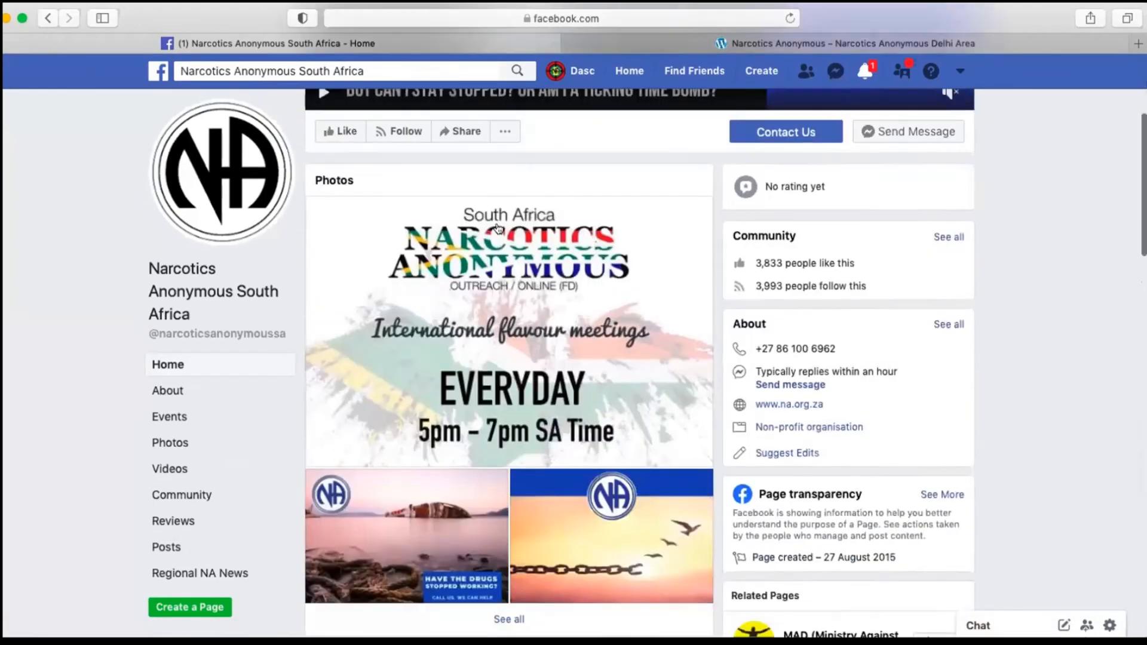
{"action": "scroll", "coordinate": [460, 521], "scroll_direction": "down", "scroll_amount": 6}
{"action": "scroll", "coordinate": [460, 522], "scroll_direction": "down", "scroll_amount": 2}
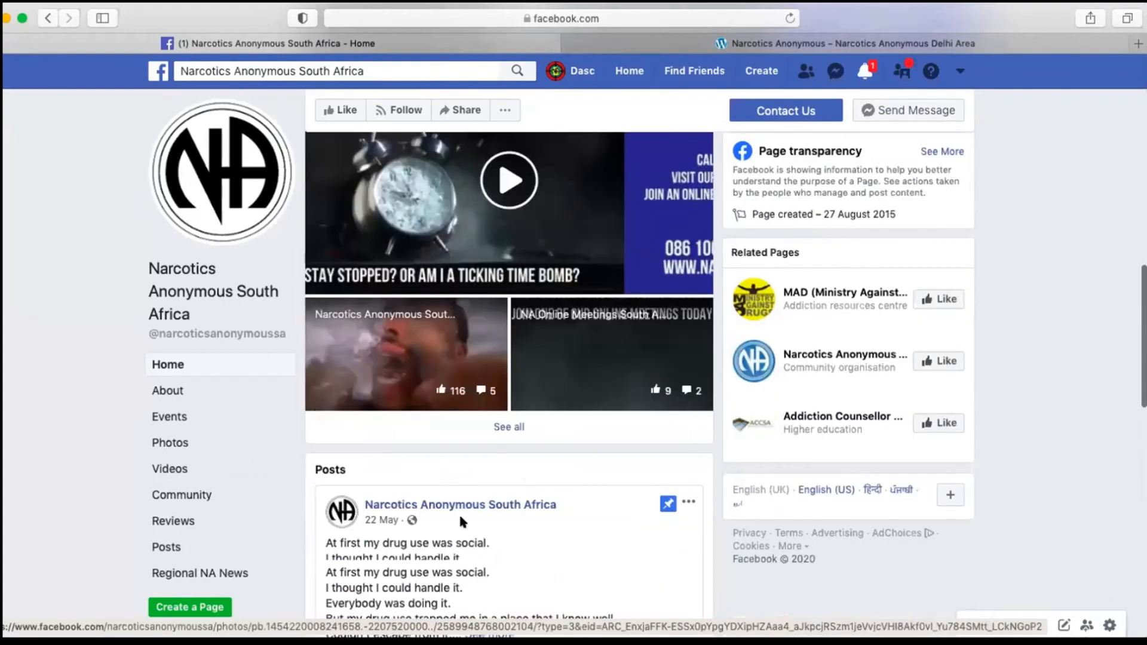
{"action": "scroll", "coordinate": [461, 521], "scroll_direction": "down", "scroll_amount": 10}
{"action": "scroll", "coordinate": [461, 521], "scroll_direction": "up", "scroll_amount": 5}
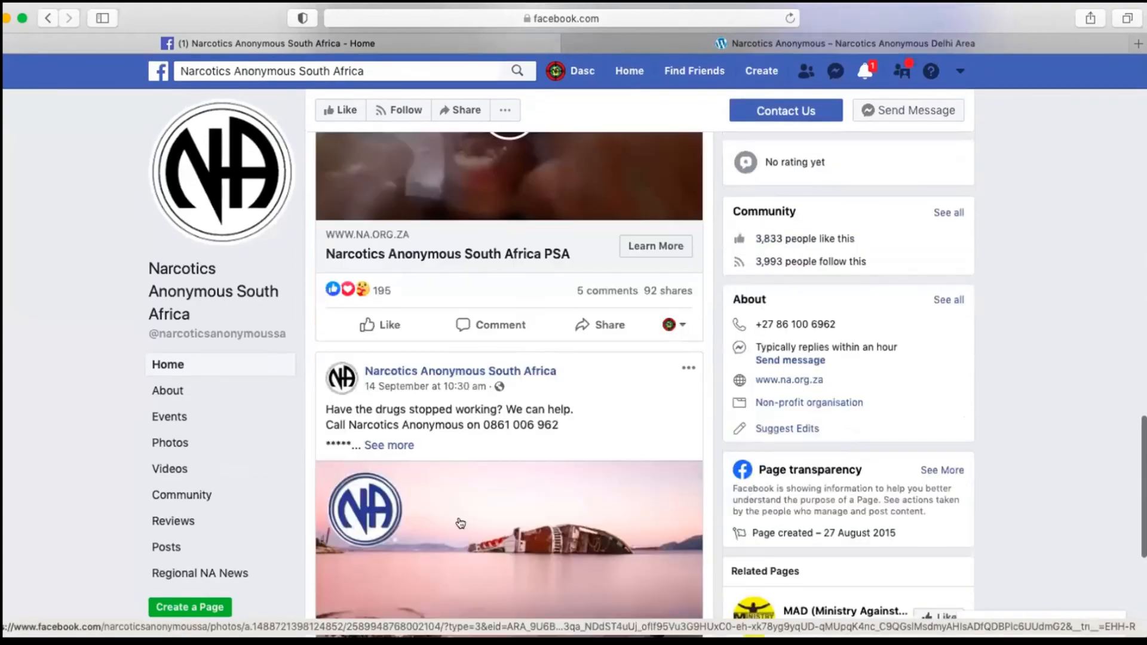
{"action": "scroll", "coordinate": [460, 523], "scroll_direction": "up", "scroll_amount": 5}
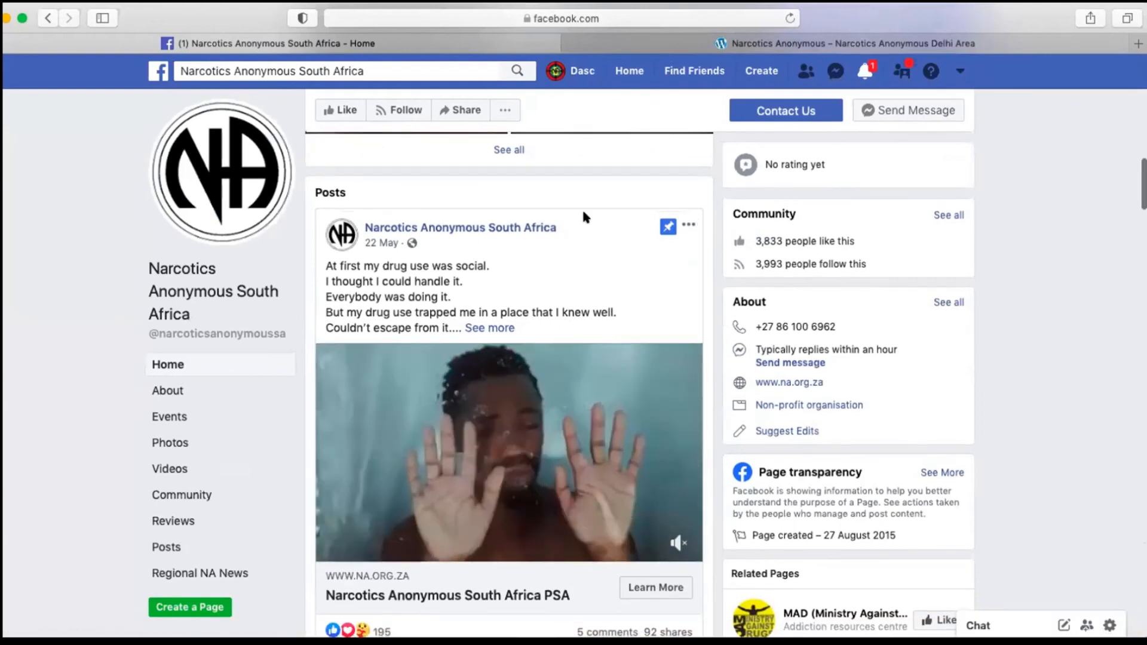
{"action": "scroll", "coordinate": [582, 208], "scroll_direction": "up", "scroll_amount": 4}
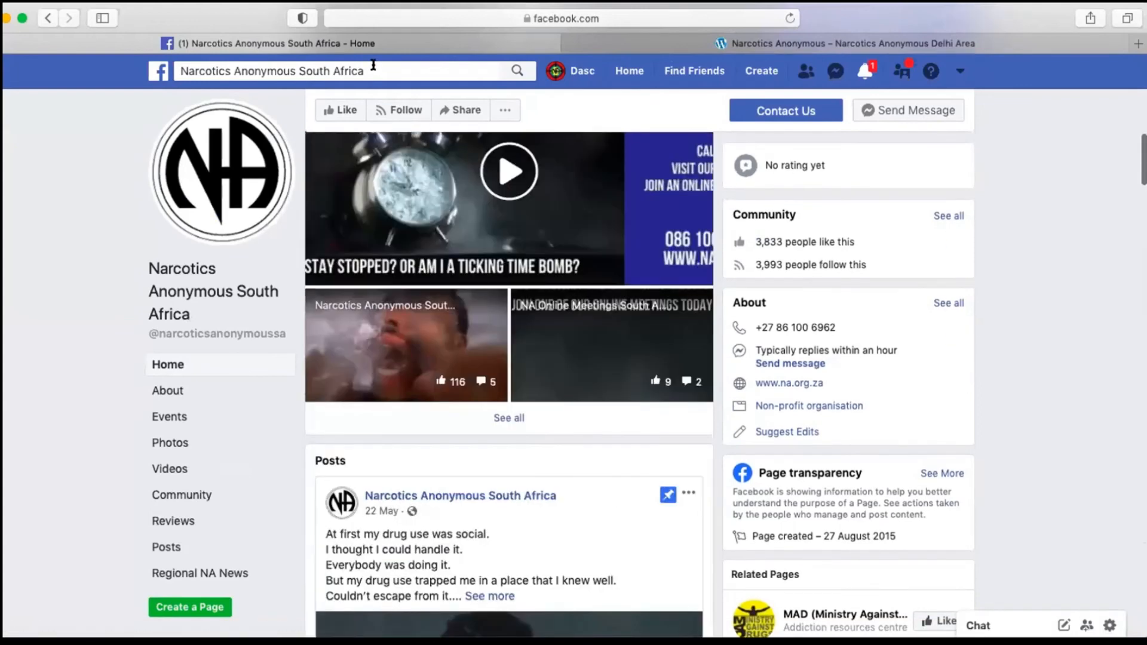
Step: Search Facebook for narcotics anonymous egypt and open the Narcotics Anonymous - Egypt Region page
{"action": "left_click", "coordinate": [373, 66]}
{"action": "key", "text": "BackSpace"}
{"action": "key", "text": "BackSpace"}
{"action": "key", "text": "BackSpace"}
{"action": "key", "text": "BackSpace"}
{"action": "key", "text": "BackSpace"}
{"action": "key", "text": "BackSpace"}
{"action": "key", "text": "BackSpace"}
{"action": "key", "text": "BackSpace"}
{"action": "key", "text": "BackSpace"}
{"action": "key", "text": "BackSpace"}
{"action": "key", "text": "BackSpace"}
{"action": "key", "text": "BackSpace"}
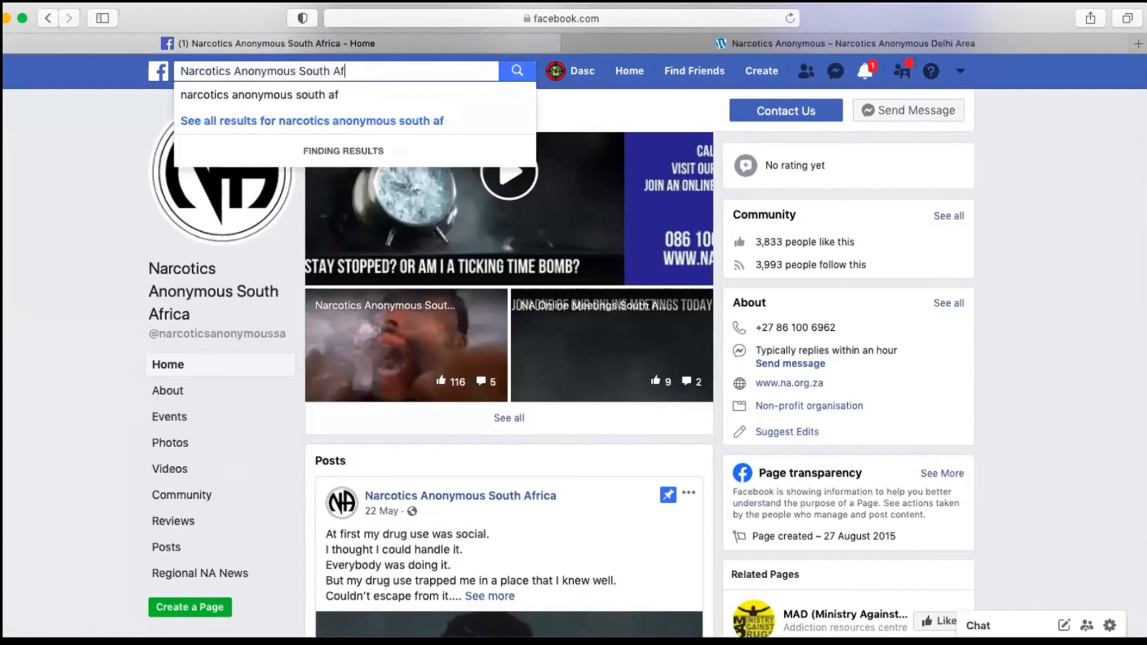
{"action": "type", "text": "EG"}
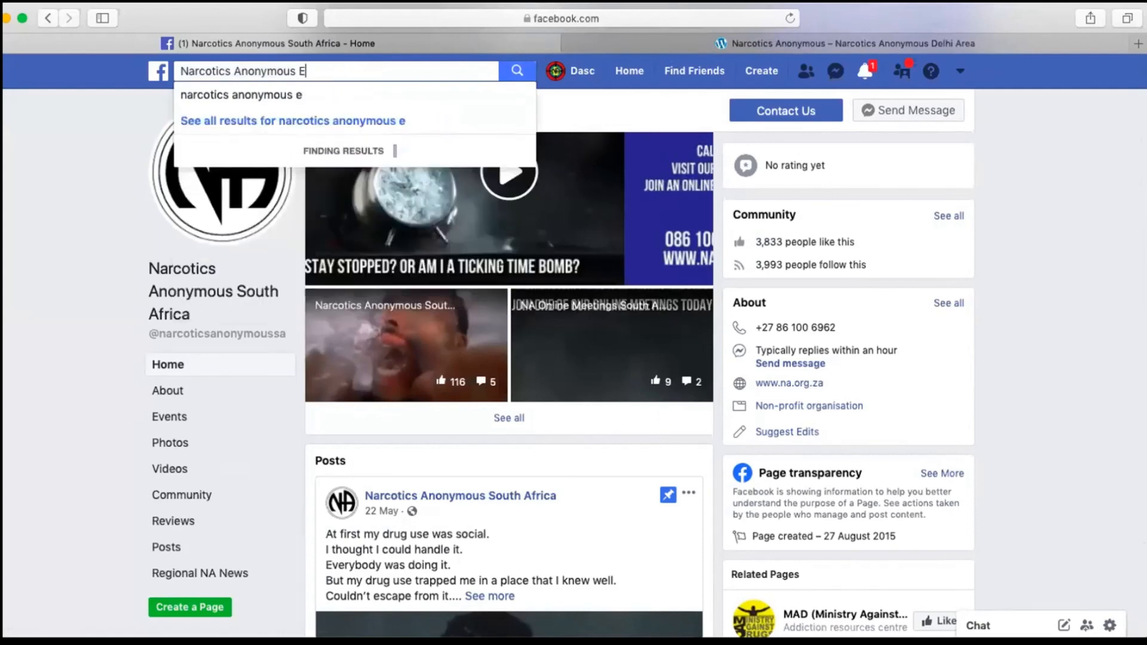
{"action": "type", "text": "YPT"}
{"action": "left_click", "coordinate": [377, 94]}
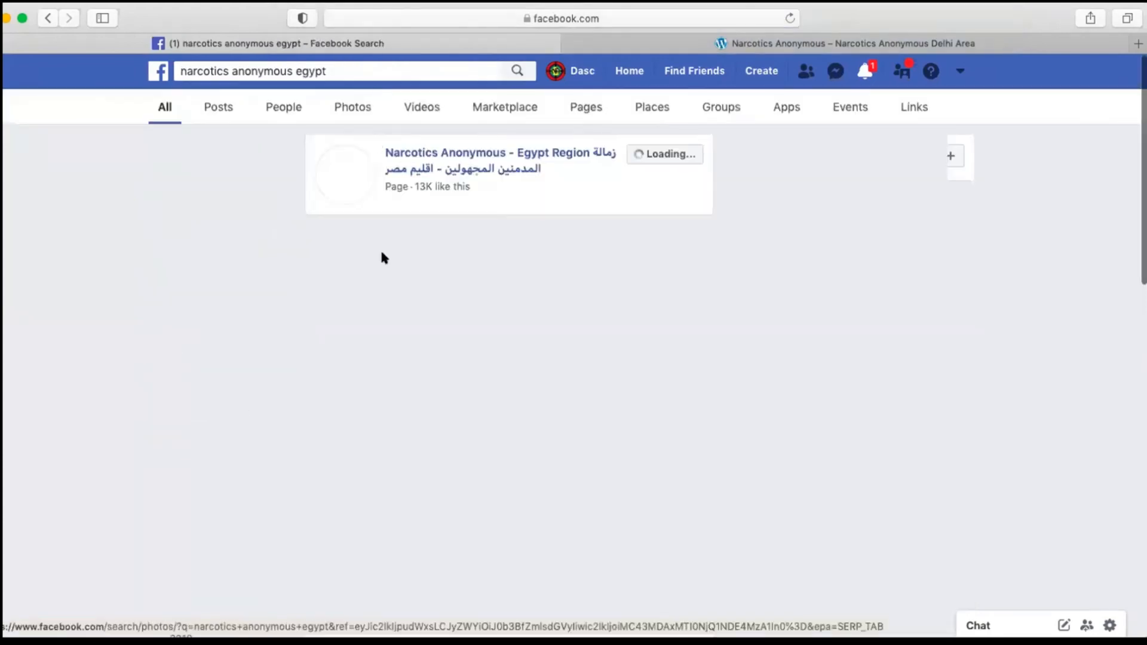
{"action": "left_click", "coordinate": [488, 149]}
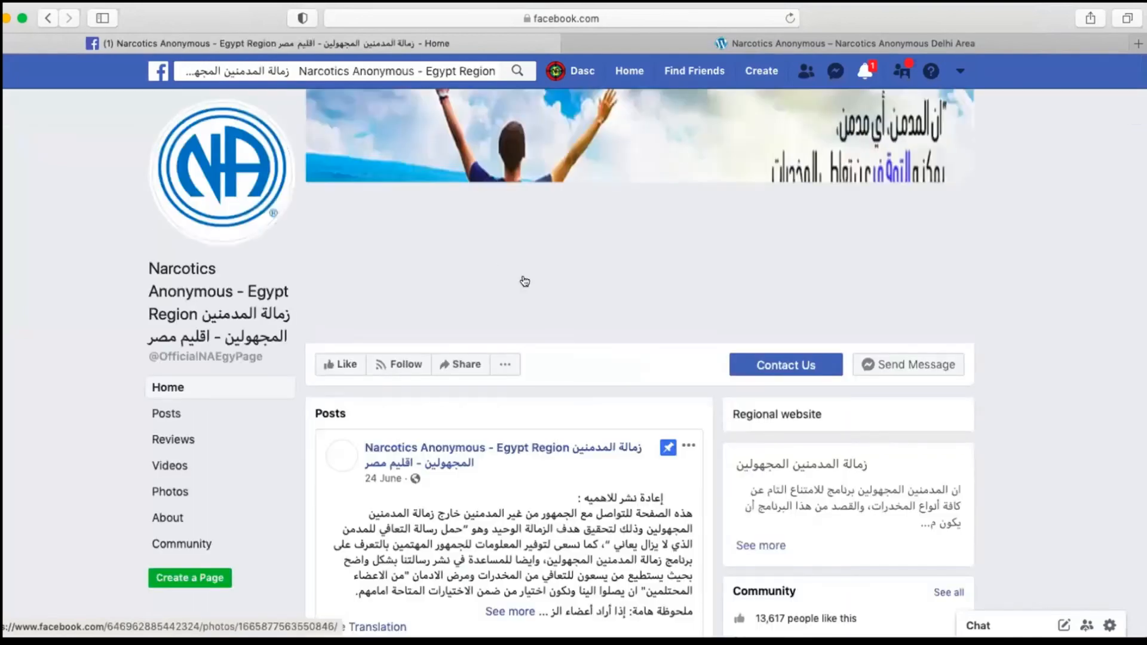
Step: Examine the posts, videos and photos on the Egypt Region page as an example of another region's content
{"action": "scroll", "coordinate": [525, 281], "scroll_direction": "down", "scroll_amount": 6}
{"action": "scroll", "coordinate": [524, 281], "scroll_direction": "down", "scroll_amount": 8}
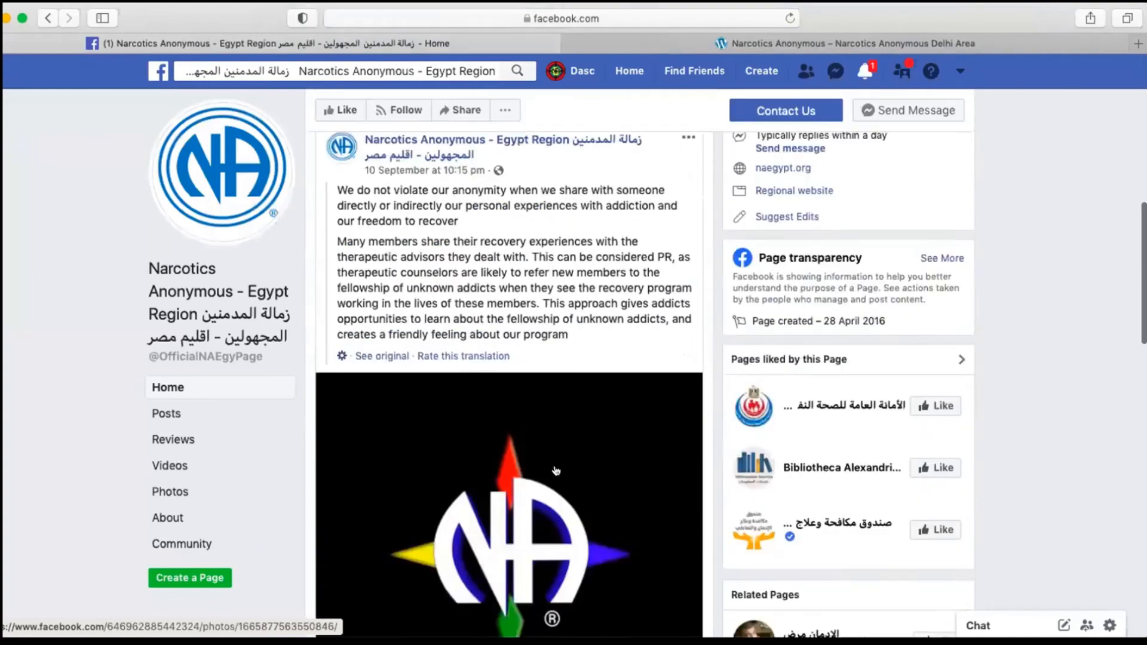
{"action": "scroll", "coordinate": [556, 471], "scroll_direction": "up", "scroll_amount": 2}
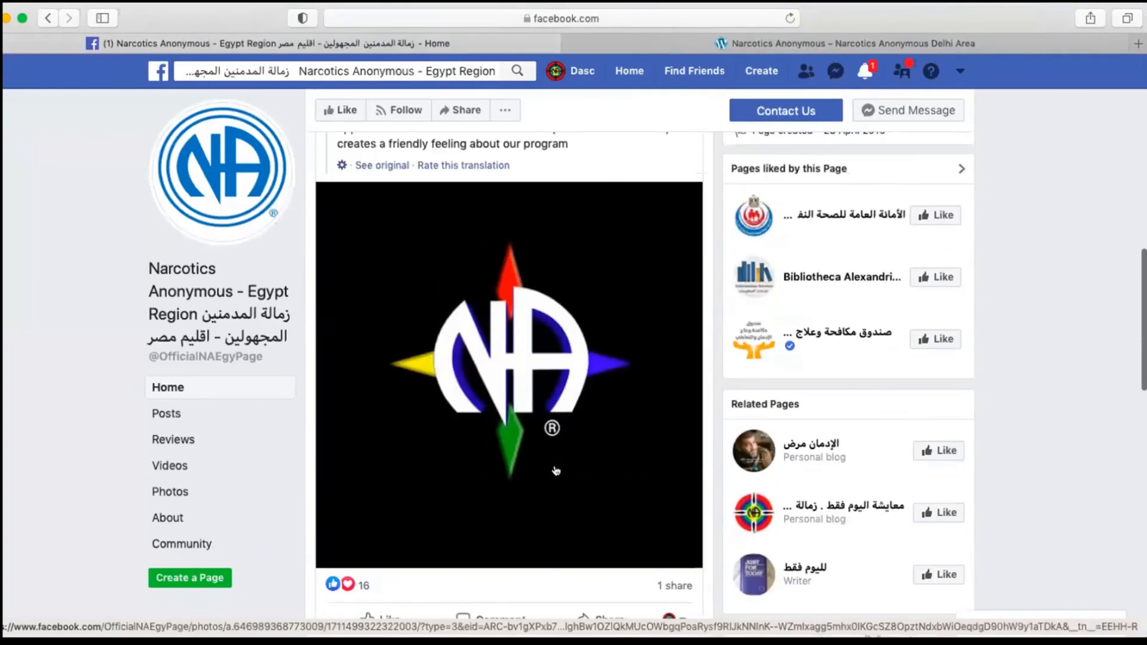
{"action": "scroll", "coordinate": [555, 471], "scroll_direction": "up", "scroll_amount": 6}
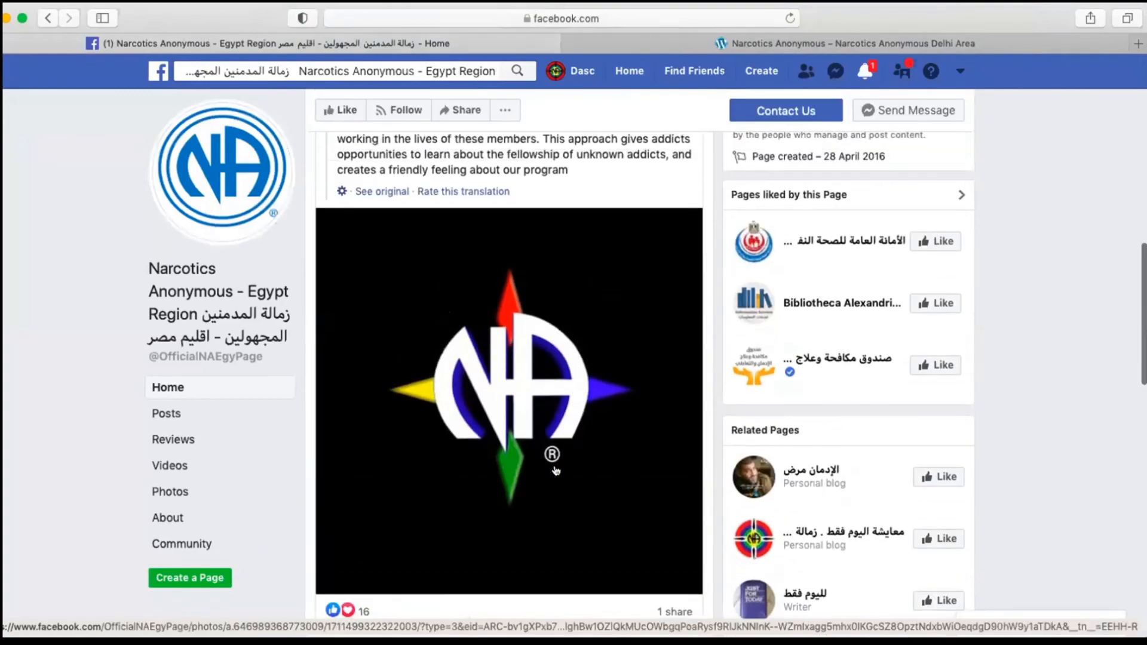
{"action": "scroll", "coordinate": [555, 465], "scroll_direction": "up", "scroll_amount": 1}
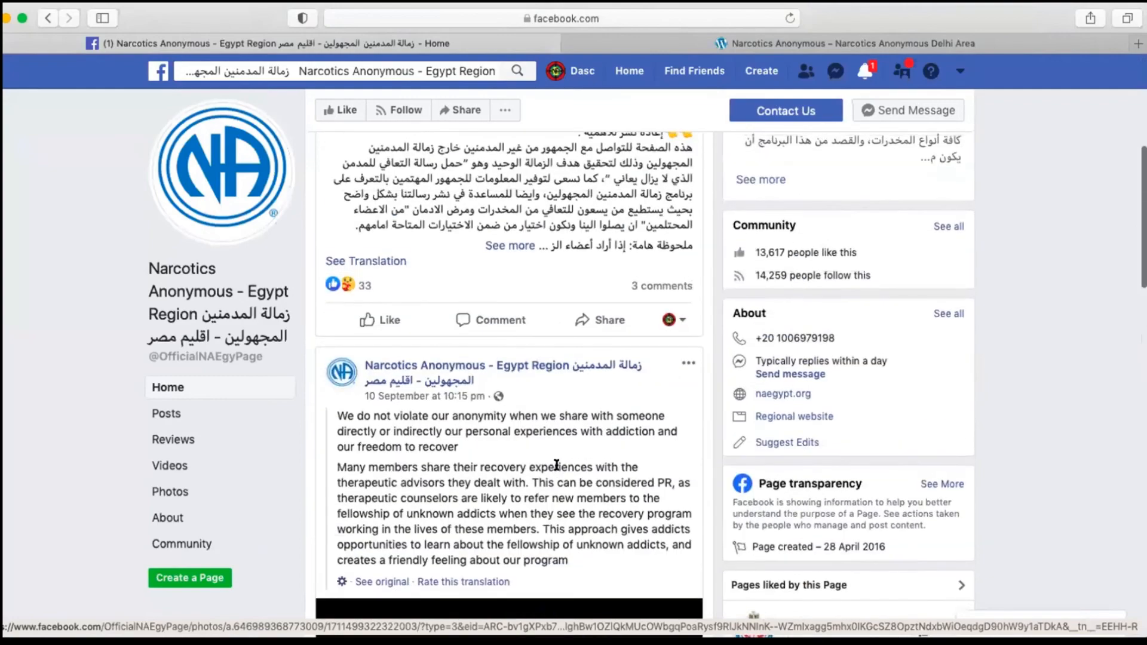
{"action": "scroll", "coordinate": [556, 467], "scroll_direction": "down", "scroll_amount": 11}
{"action": "scroll", "coordinate": [556, 470], "scroll_direction": "down", "scroll_amount": 10}
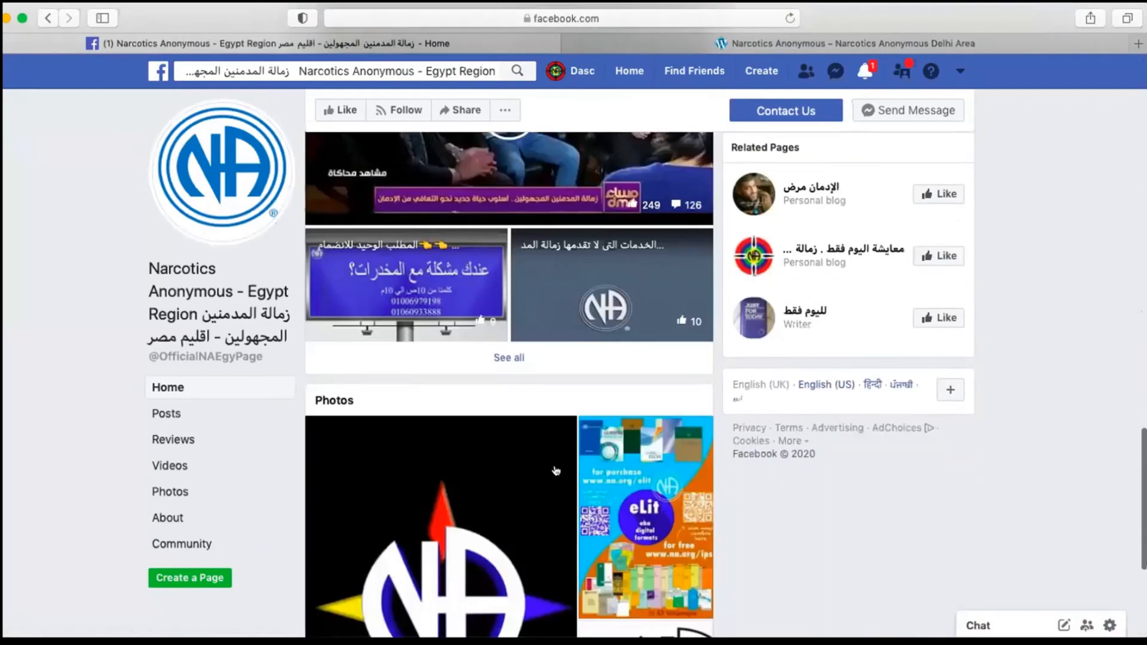
{"action": "scroll", "coordinate": [555, 471], "scroll_direction": "up", "scroll_amount": 20}
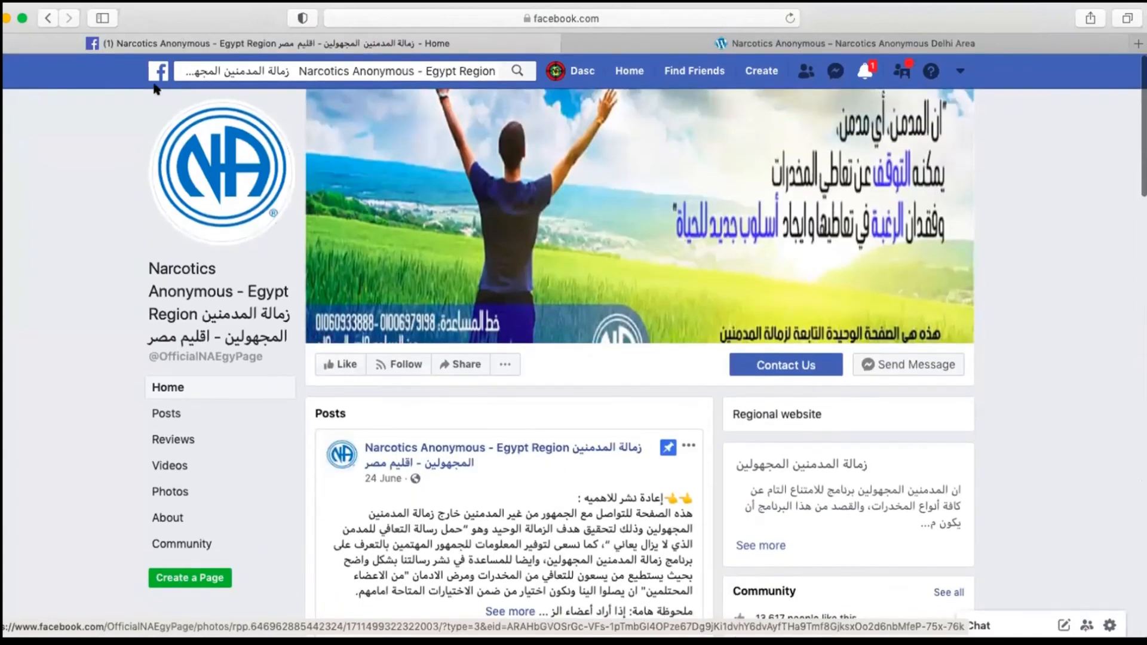
Step: Go back through the search results to the Narcotics Anonymous South Africa page and view its cover
{"action": "left_click", "coordinate": [47, 21]}
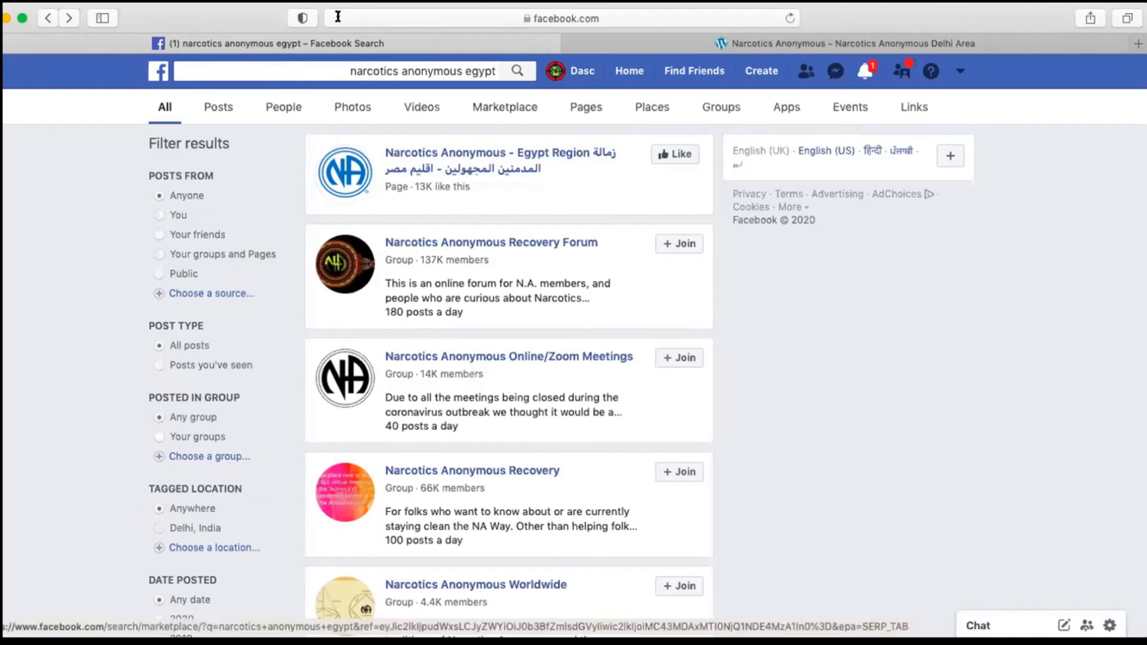
{"action": "left_click", "coordinate": [48, 18]}
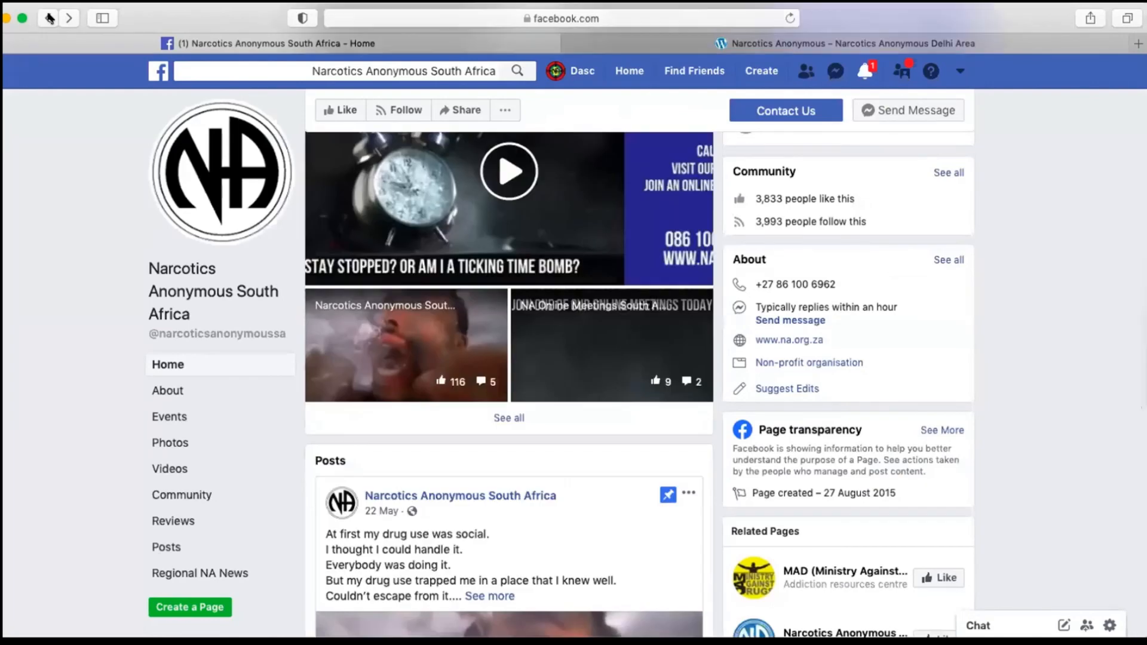
{"action": "scroll", "coordinate": [195, 208], "scroll_direction": "up", "scroll_amount": 1}
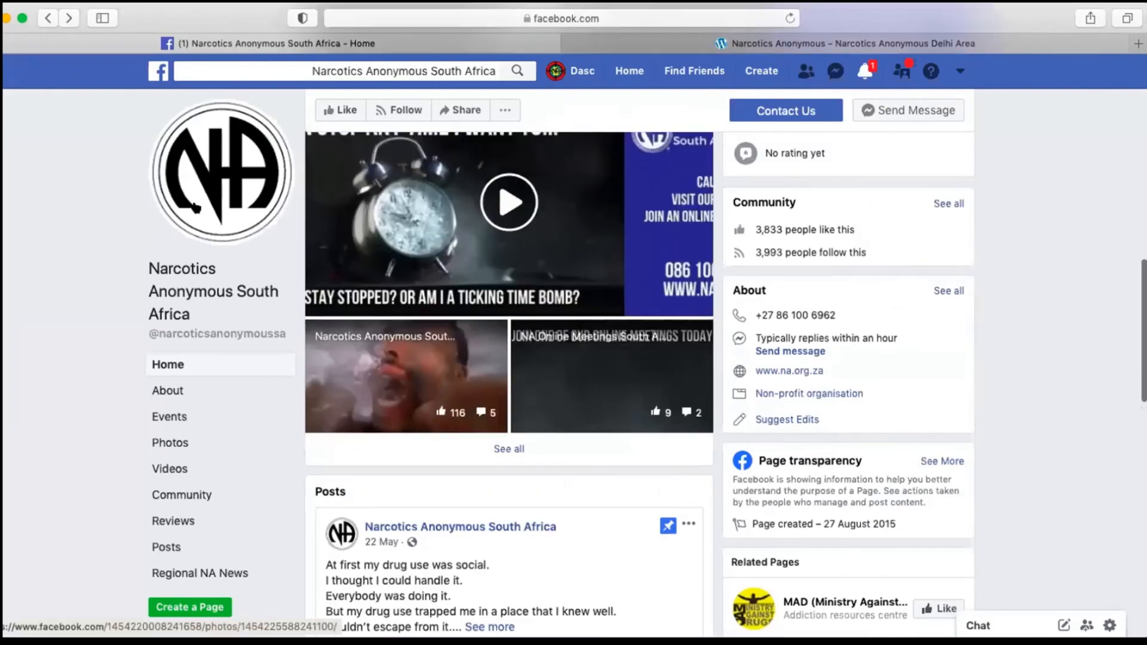
{"action": "scroll", "coordinate": [195, 208], "scroll_direction": "up", "scroll_amount": 5}
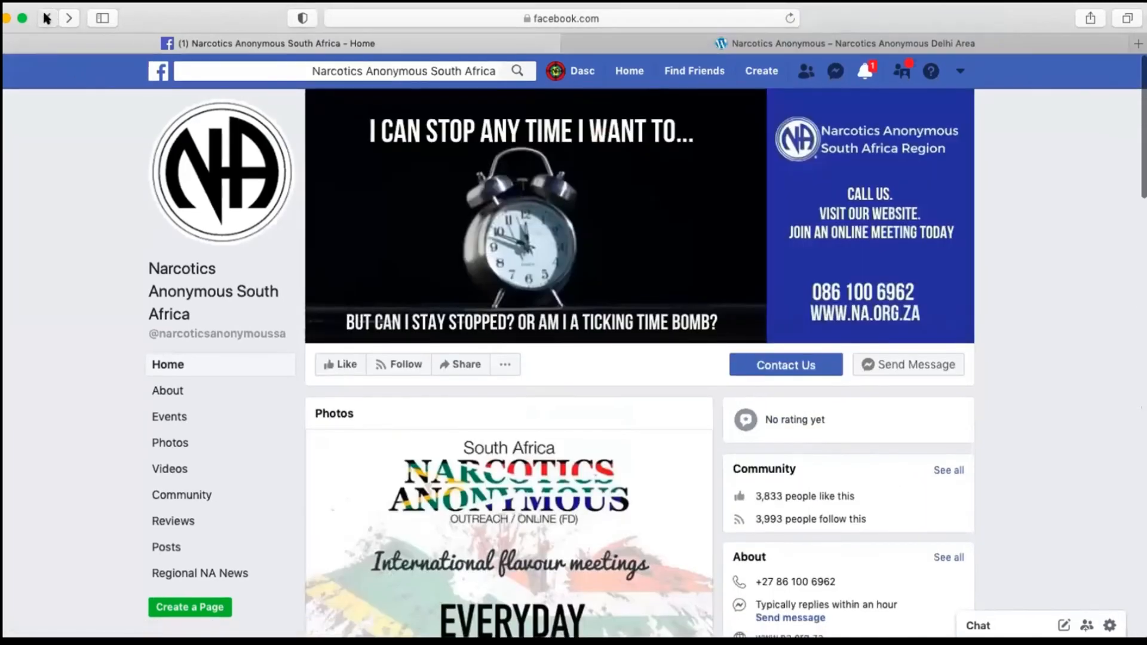